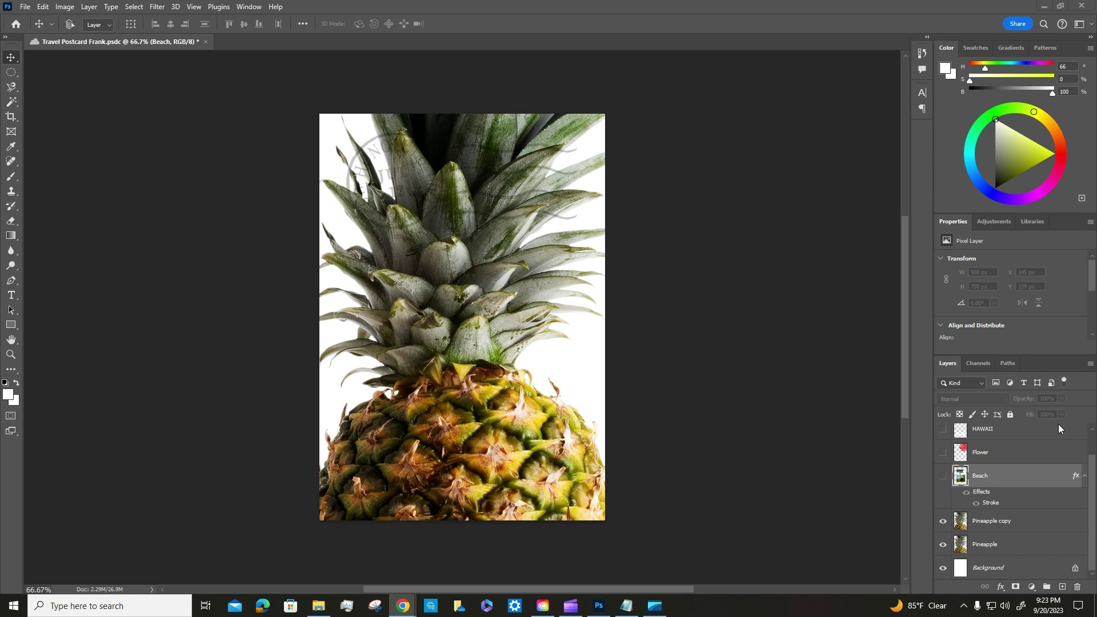
Step: Show the Beach layer and use Free Transform to rotate its photo about 15° clockwise and shrink it to about 65%
{"action": "left_click", "coordinate": [1007, 475]}
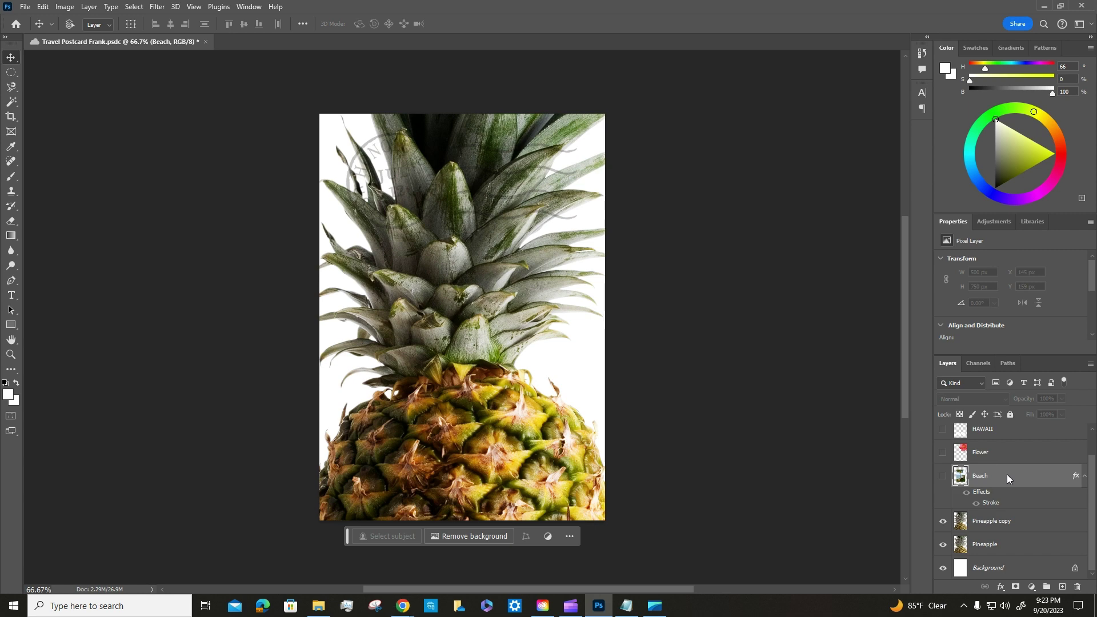
{"action": "left_click", "coordinate": [943, 475]}
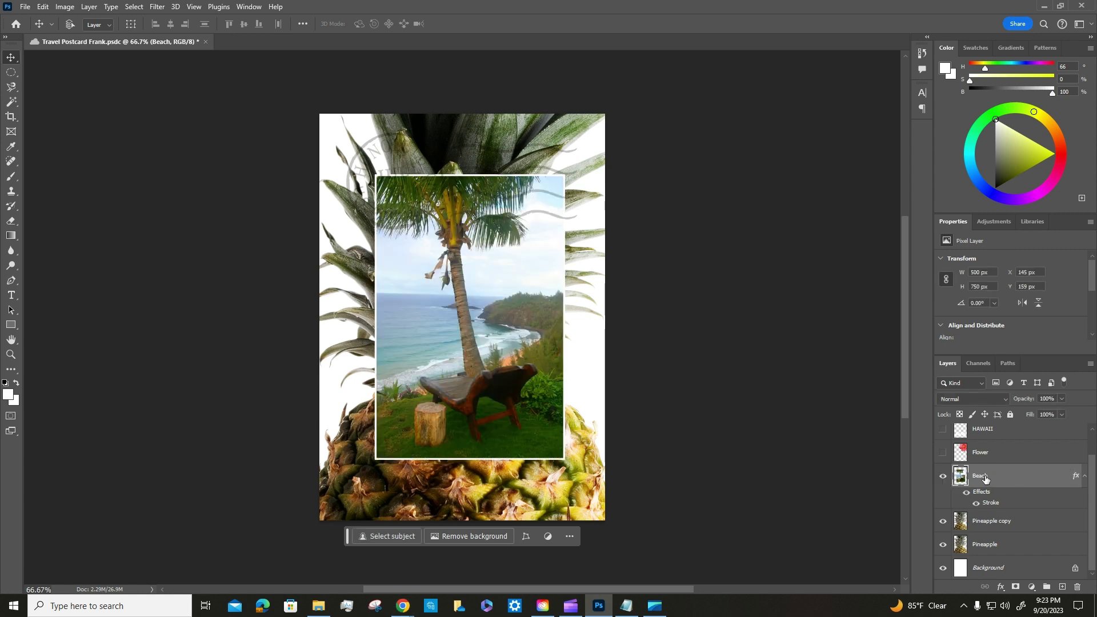
{"action": "left_click", "coordinate": [43, 8]}
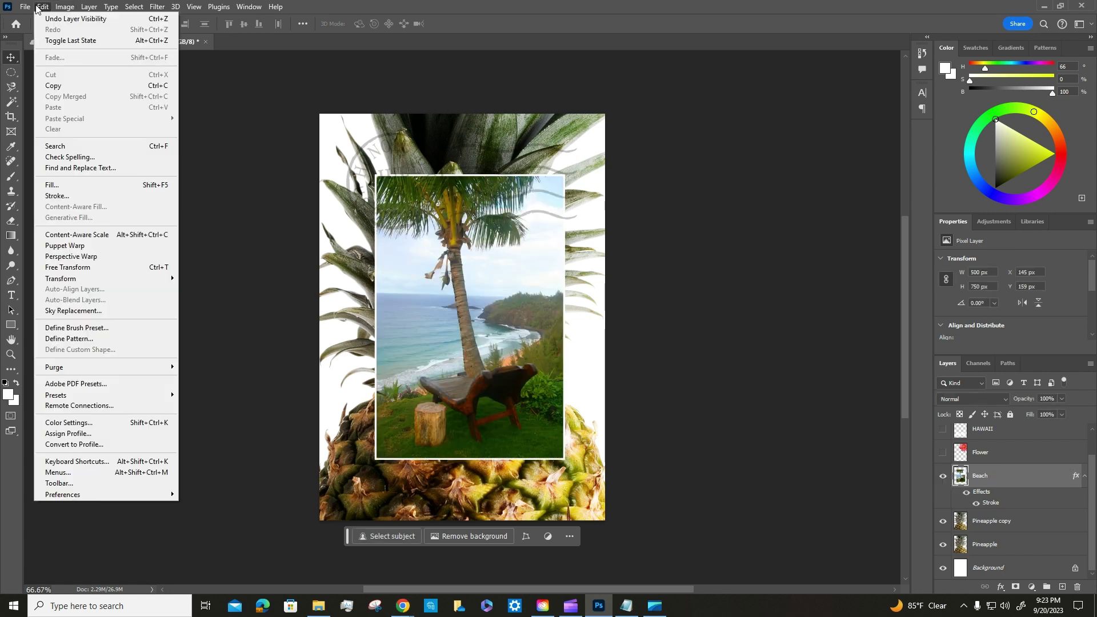
{"action": "left_click", "coordinate": [60, 269]}
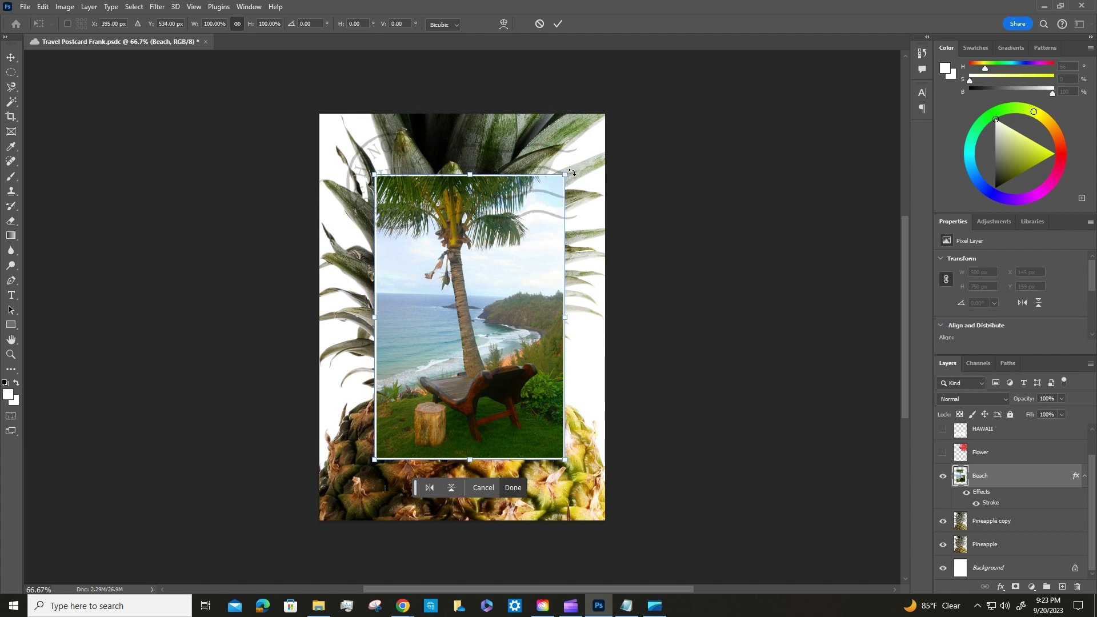
{"action": "left_click_drag", "start_coordinate": [571, 172], "coordinate": [612, 260]}
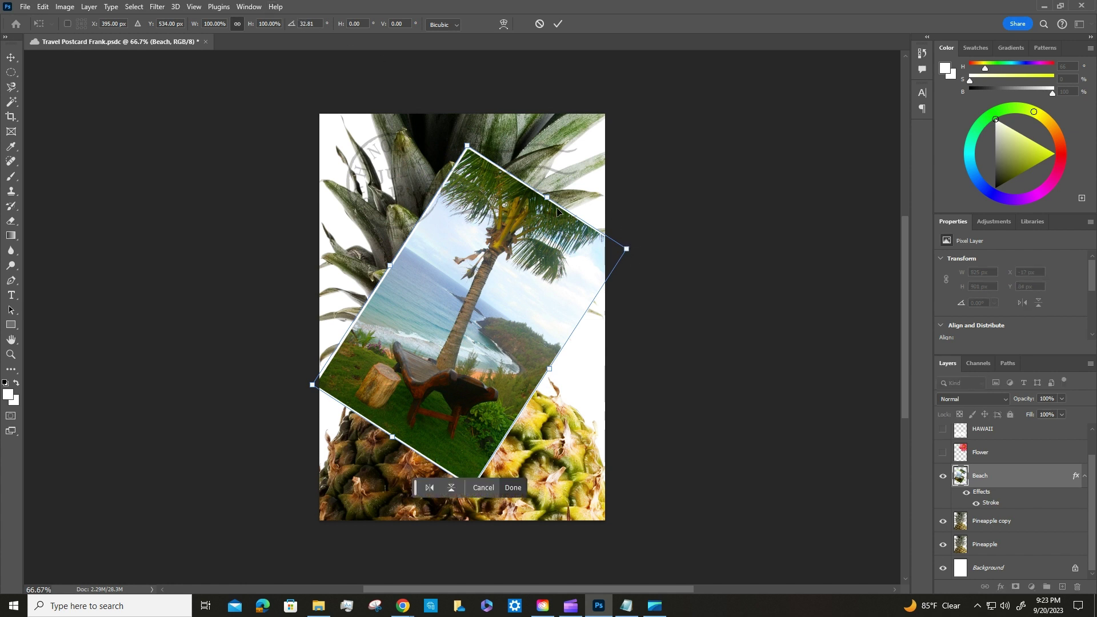
{"action": "left_click_drag", "start_coordinate": [636, 244], "coordinate": [509, 285]}
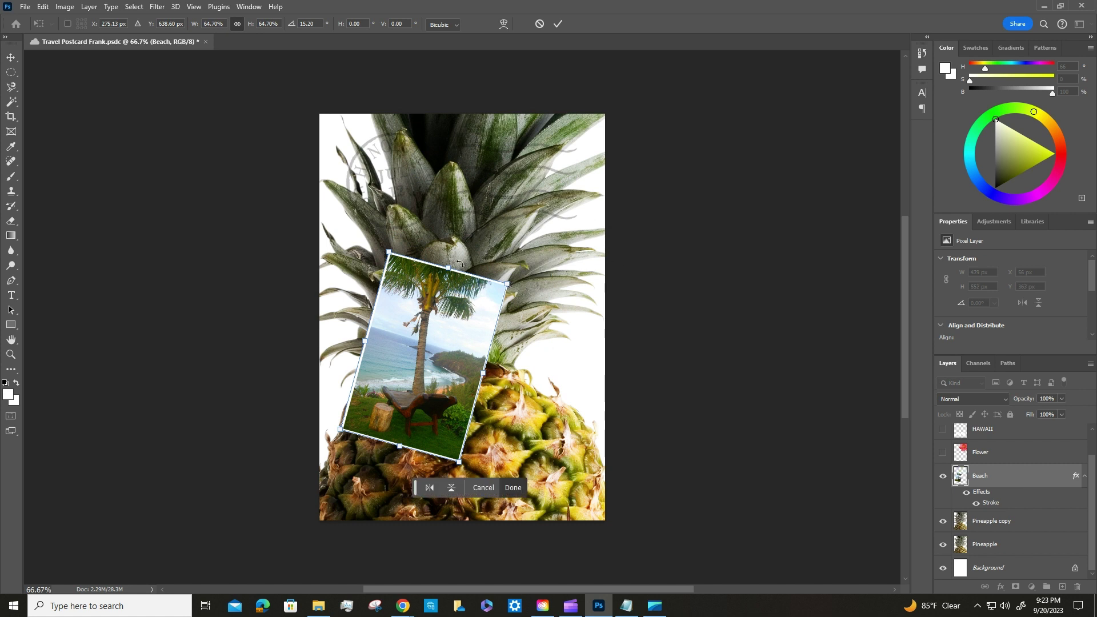
Step: Set the Beach photo's proportional scale to 50% and rotation to 15°, and move it up over the pineapple leaves
{"action": "left_click", "coordinate": [209, 25]}
{"action": "type", "text": "50"}
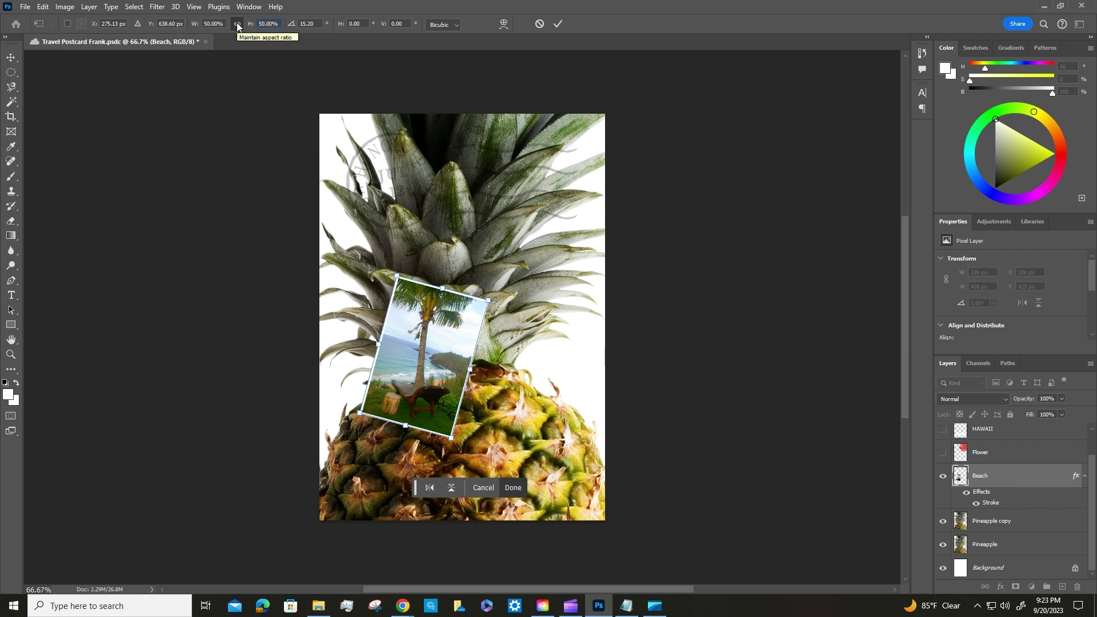
{"action": "left_click", "coordinate": [237, 25]}
{"action": "left_click", "coordinate": [313, 23]}
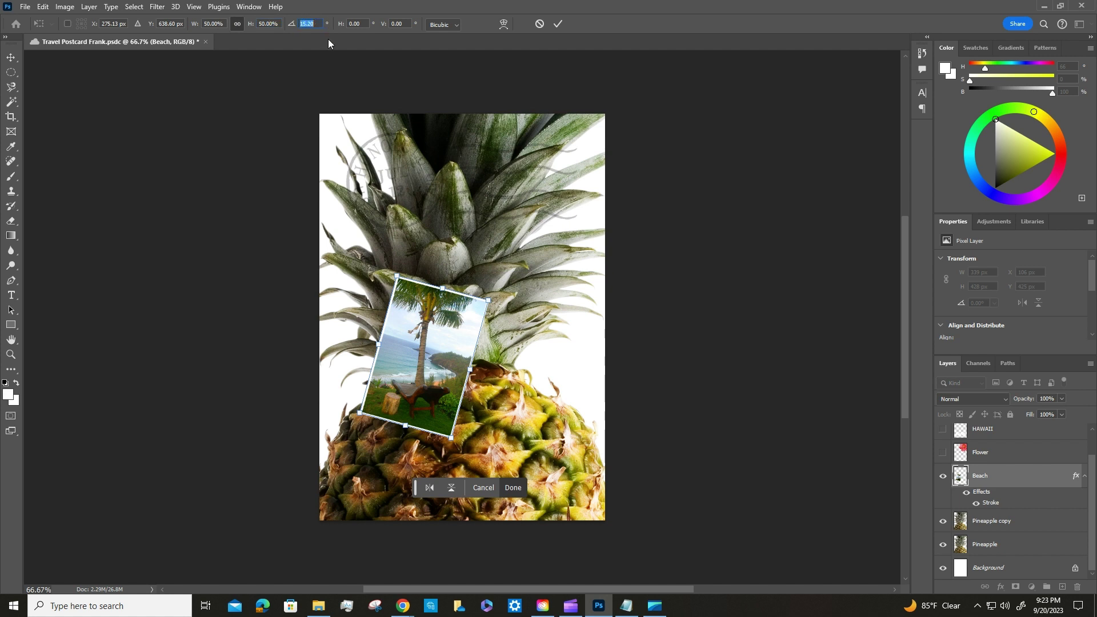
{"action": "type", "text": "15"}
{"action": "left_click_drag", "start_coordinate": [425, 352], "coordinate": [421, 268]}
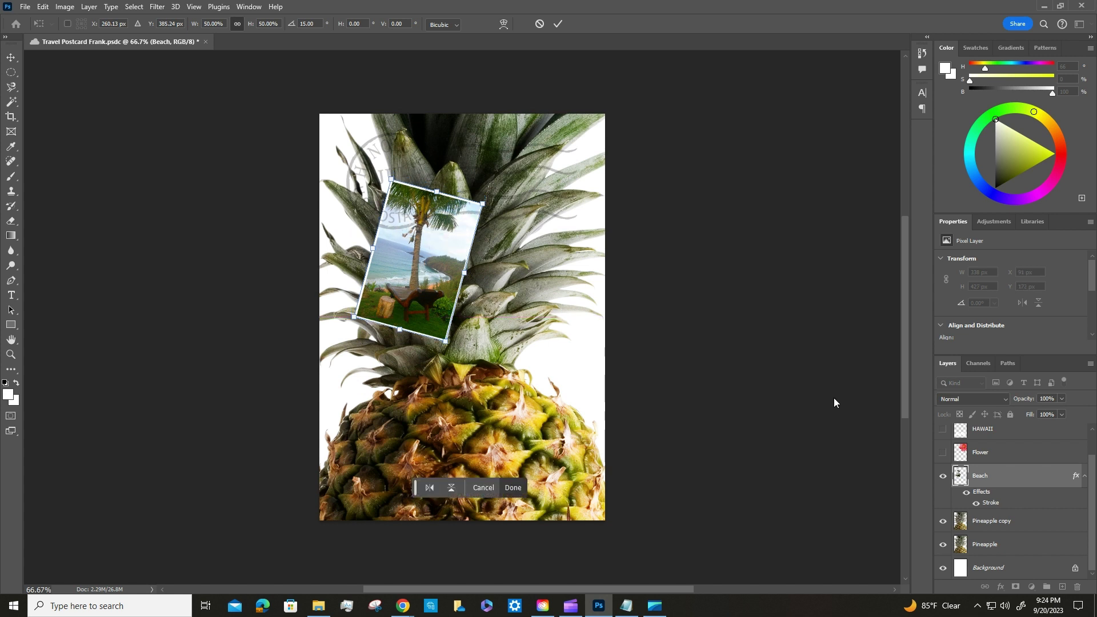
Step: Apply the transform, show the Flower layer and shift the red flower slightly right and up on the postcard
{"action": "left_click", "coordinate": [979, 452]}
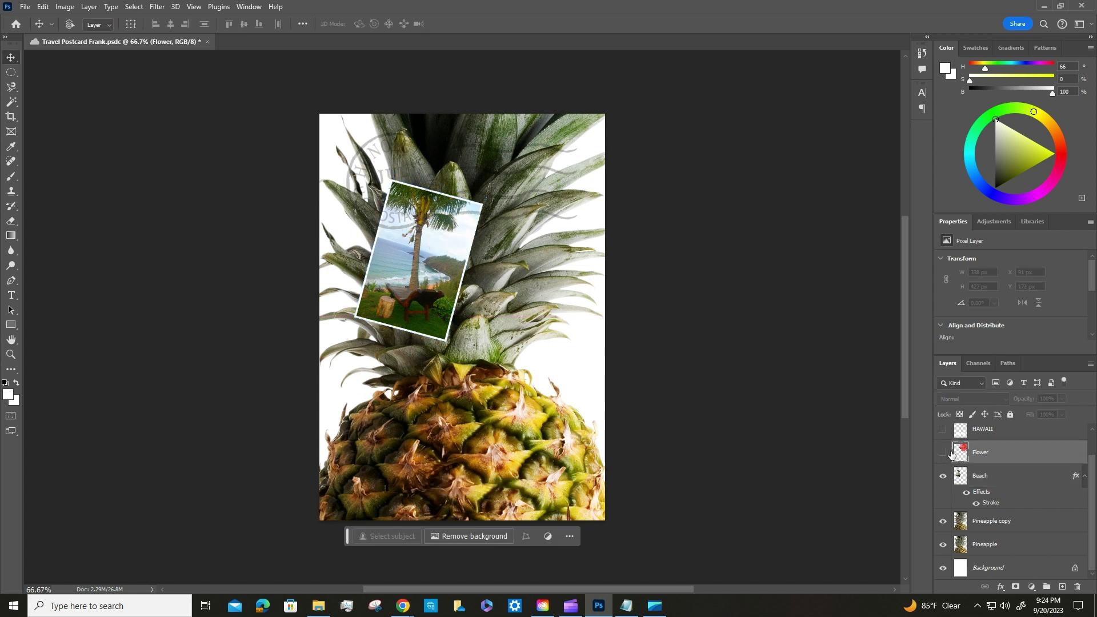
{"action": "left_click", "coordinate": [944, 453]}
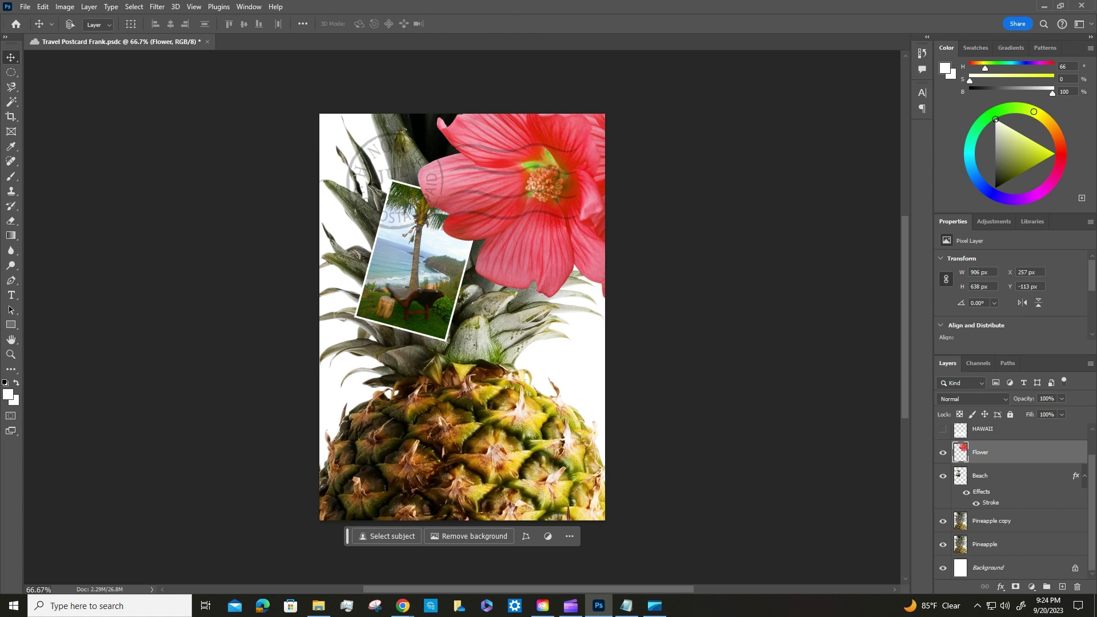
{"action": "left_click_drag", "start_coordinate": [437, 252], "coordinate": [439, 243]}
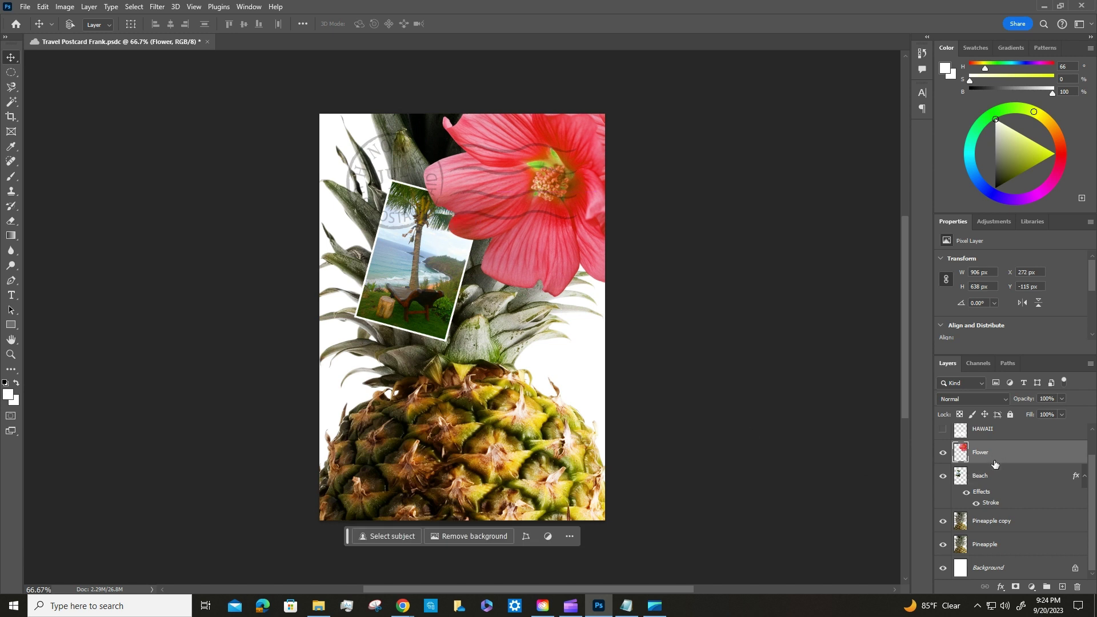
Step: Shift the Beach photo slightly down and left, and reselect the Flower layer
{"action": "left_click", "coordinate": [1000, 476]}
{"action": "mouse_move", "coordinate": [426, 290]}
{"action": "left_mouse_down"}
{"action": "mouse_move", "coordinate": [400, 297]}
{"action": "mouse_move", "coordinate": [423, 299]}
{"action": "left_mouse_up"}
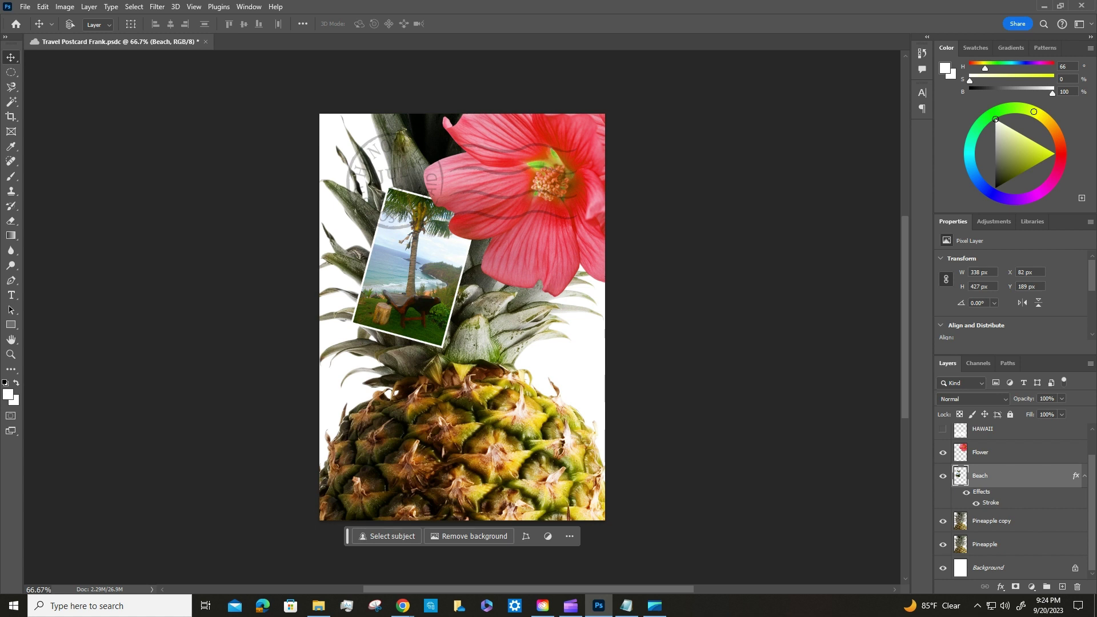
{"action": "left_click", "coordinate": [1009, 453]}
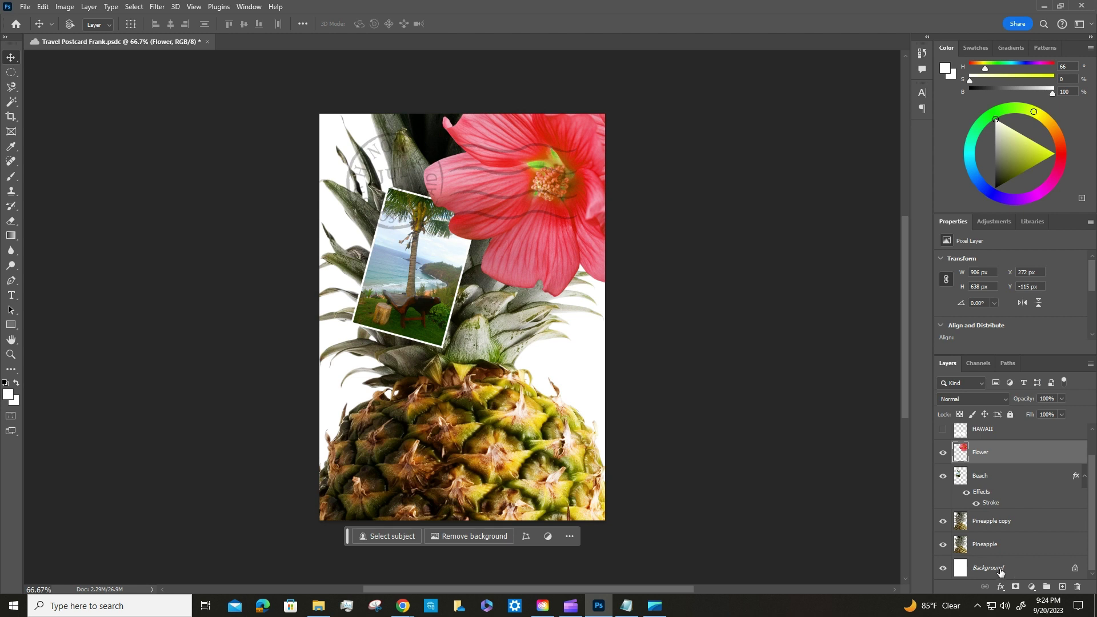
Step: Add a new empty layer directly above the Background layer
{"action": "left_click", "coordinate": [972, 567]}
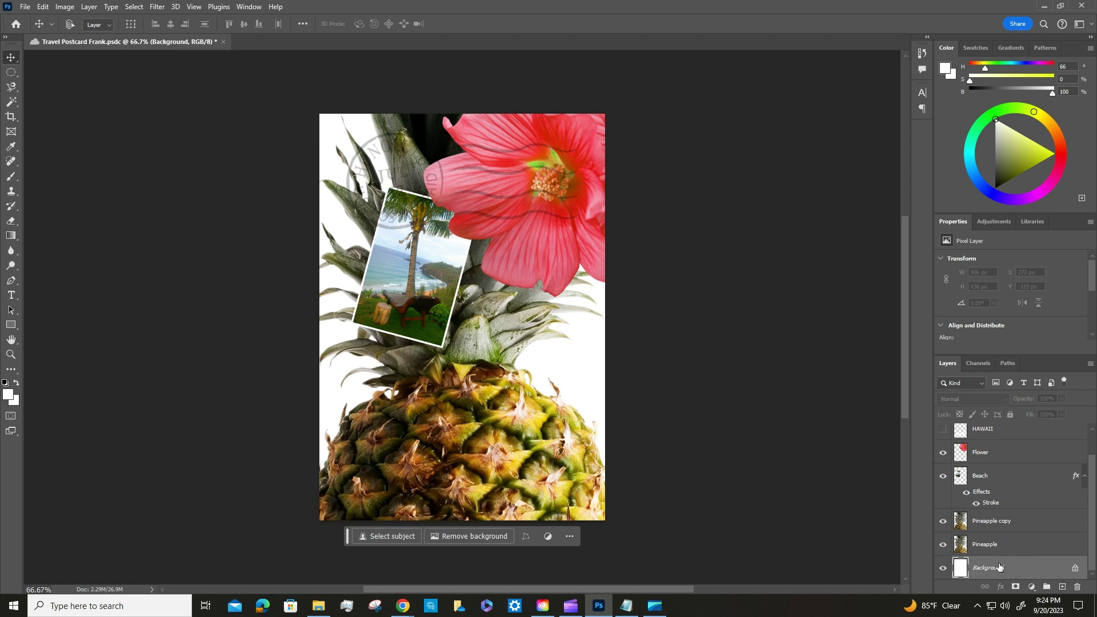
{"action": "left_click", "coordinate": [1063, 588]}
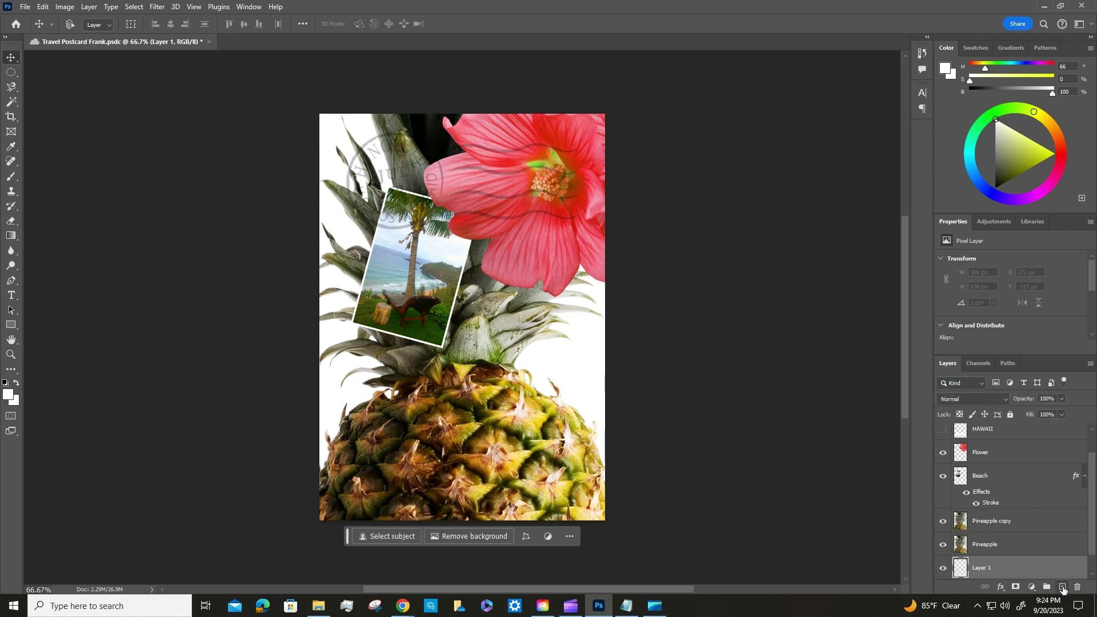
{"action": "scroll", "coordinate": [1037, 547], "scroll_direction": "down", "scroll_amount": 1}
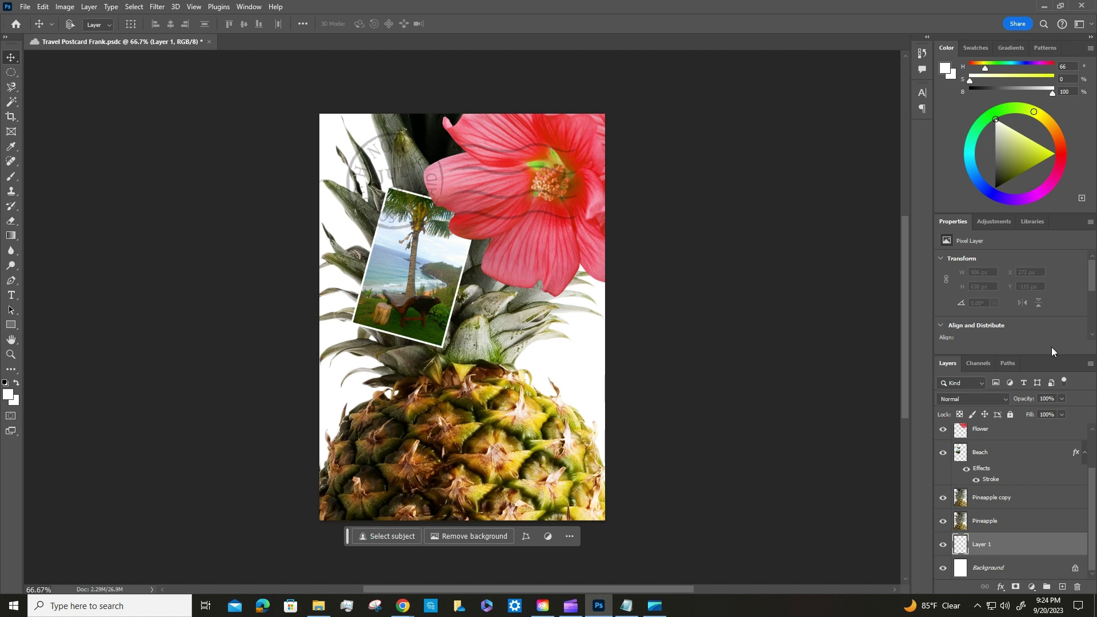
Step: Set the foreground color to light blue, 79b8e0
{"action": "left_click", "coordinate": [8, 395]}
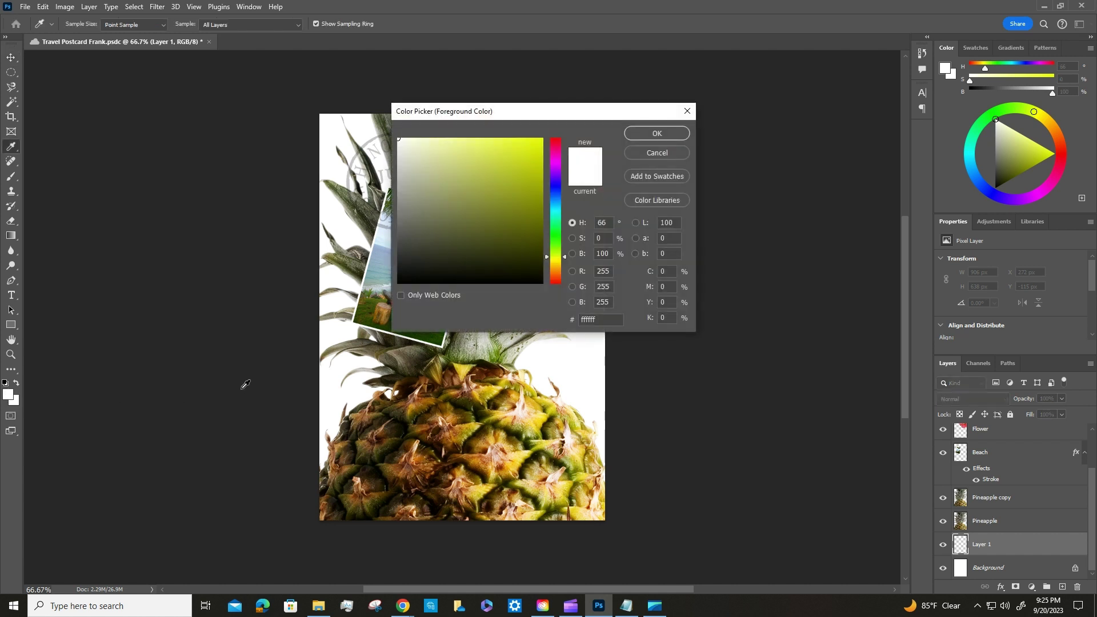
{"action": "left_click_drag", "start_coordinate": [557, 195], "coordinate": [557, 202]}
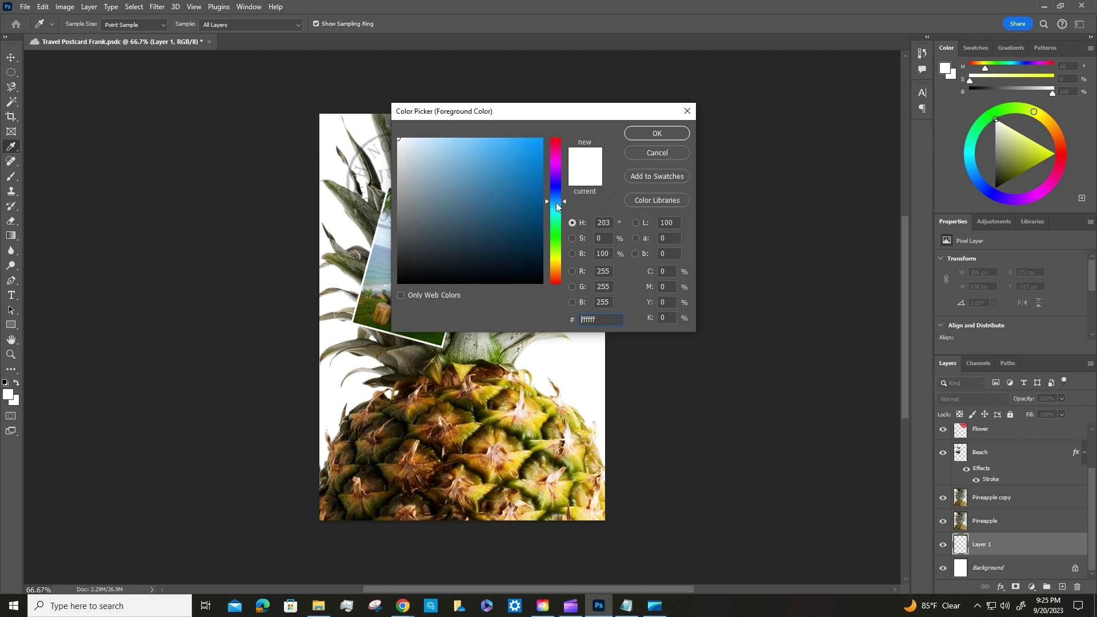
{"action": "mouse_move", "coordinate": [453, 161]}
{"action": "left_mouse_down"}
{"action": "mouse_move", "coordinate": [466, 159]}
{"action": "mouse_move", "coordinate": [463, 171]}
{"action": "left_mouse_up"}
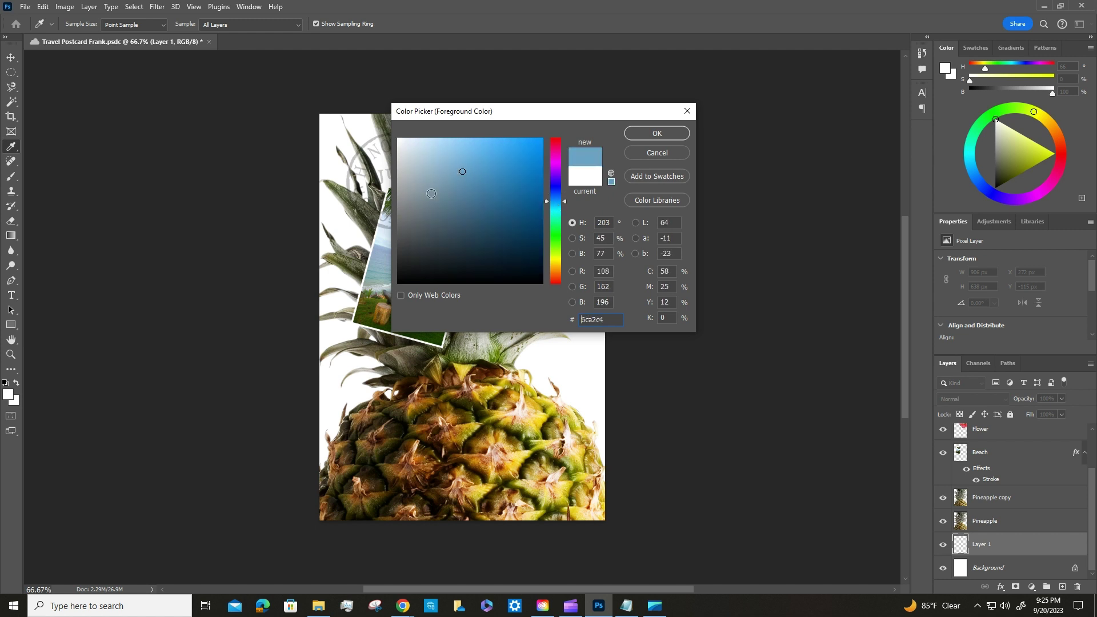
{"action": "left_click", "coordinate": [464, 156]}
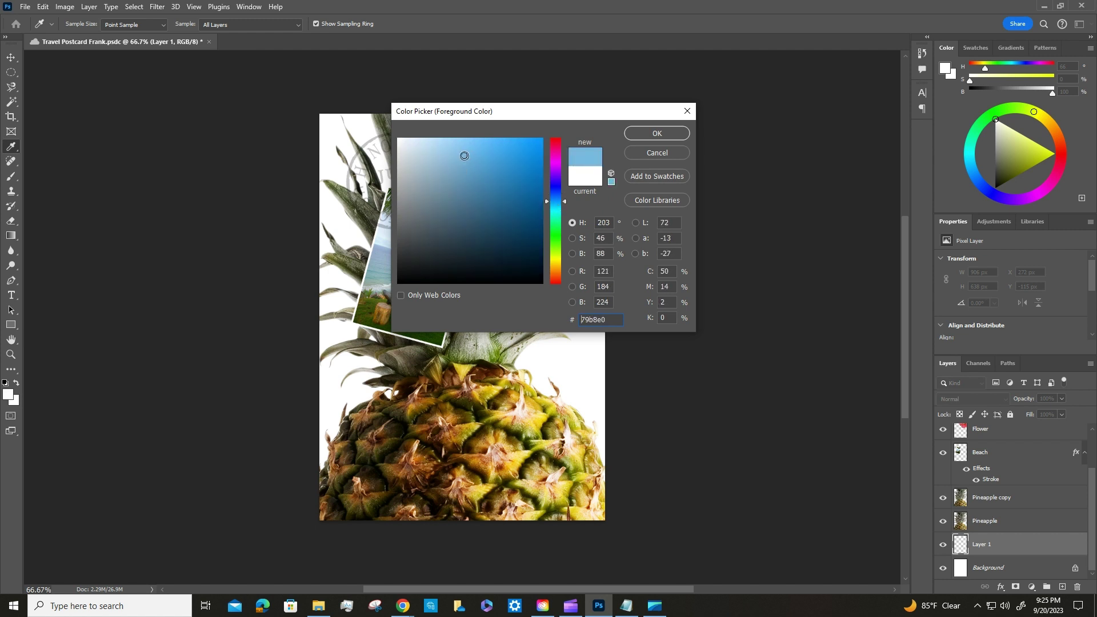
{"action": "left_click", "coordinate": [653, 135]}
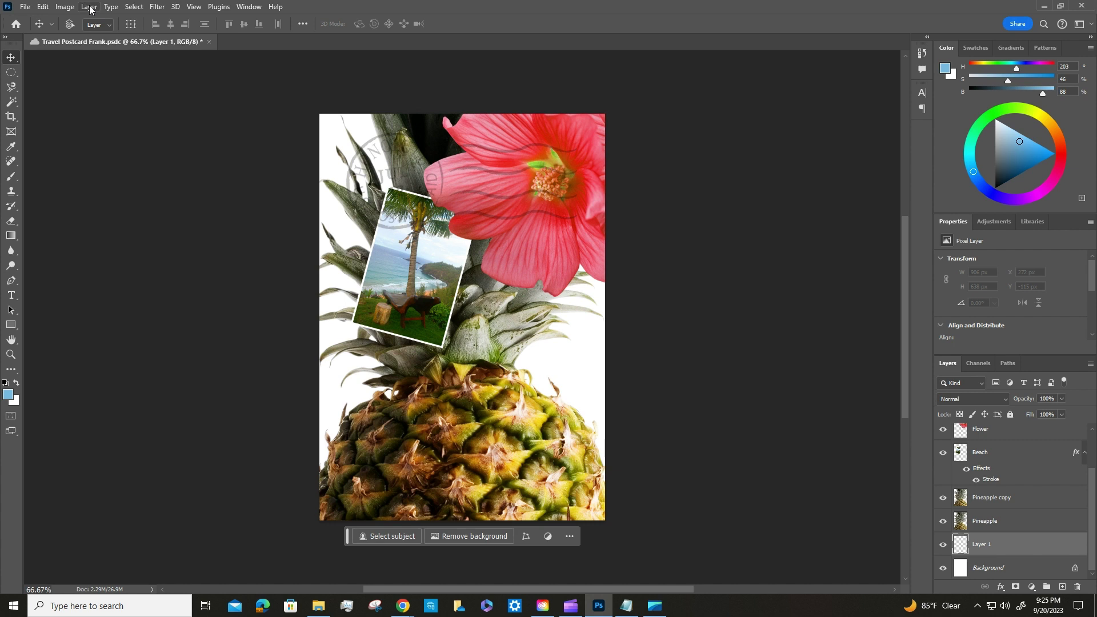
Step: Fill the new empty layer with the Render Clouds filter
{"action": "left_click", "coordinate": [156, 7]}
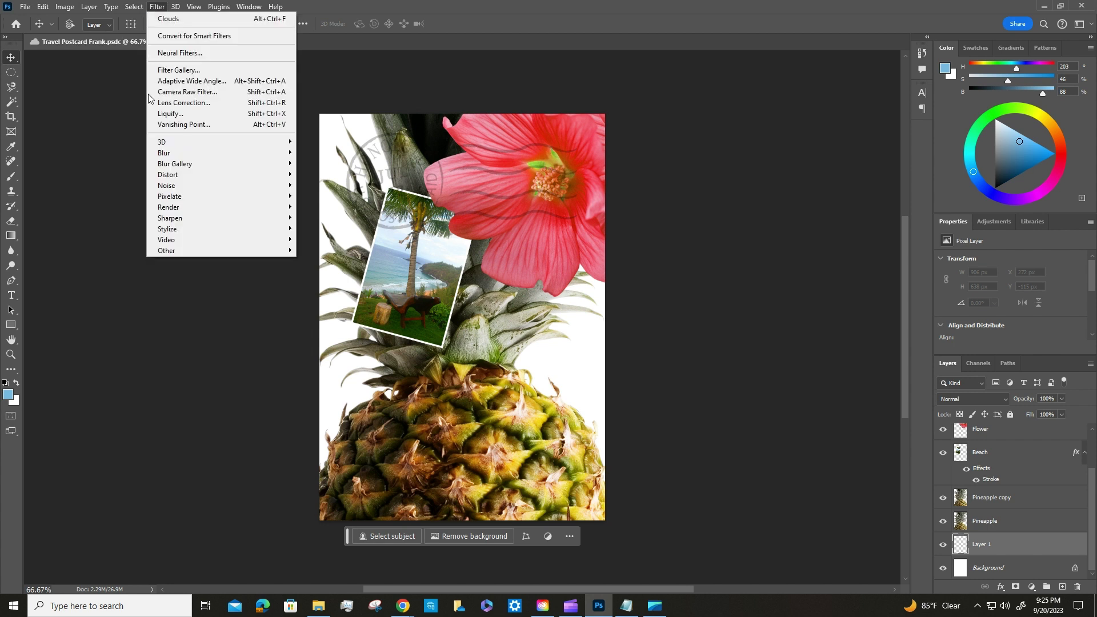
{"action": "mouse_move", "coordinate": [169, 207]}
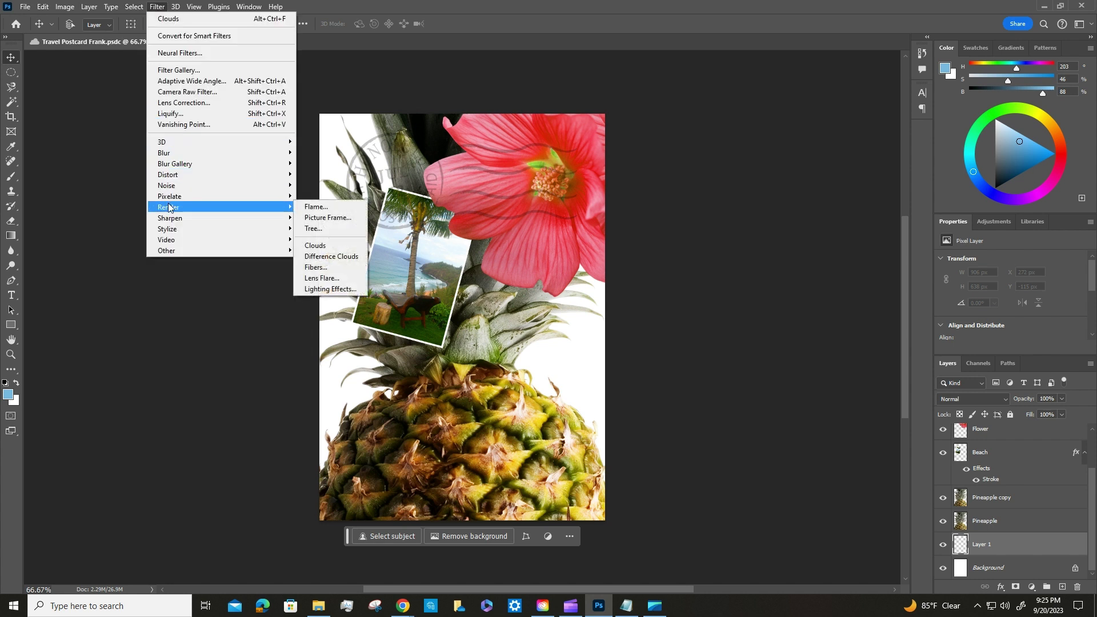
{"action": "left_click", "coordinate": [329, 248]}
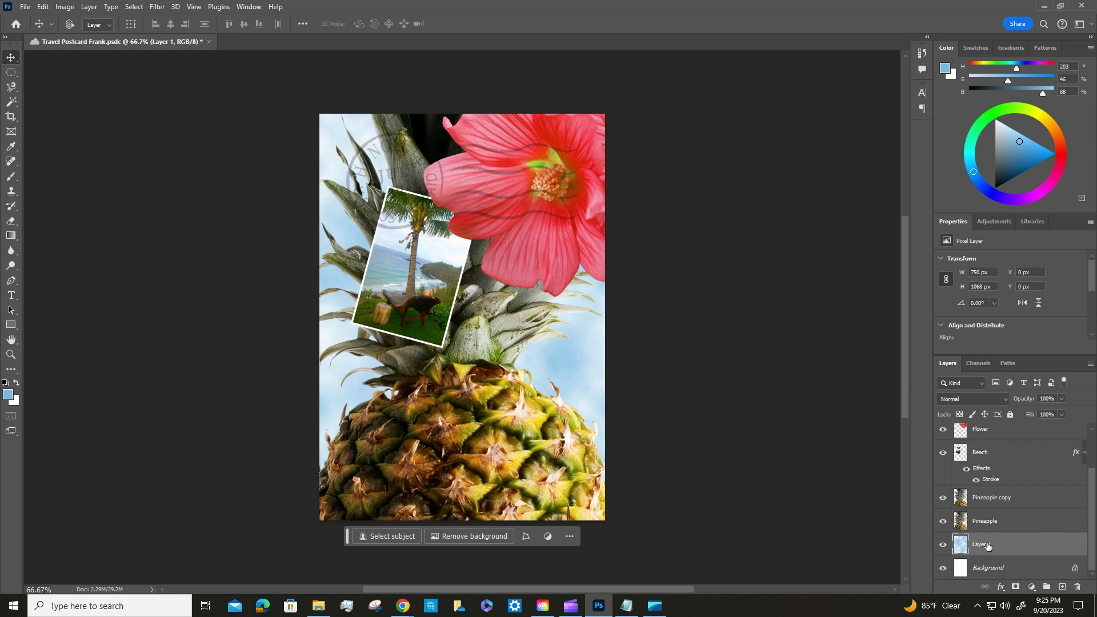
Step: Rename the cloud-filled layer as clouds and save the postcard document
{"action": "type", "text": "clouds"}
{"action": "key", "text": "Return"}
{"action": "left_click", "coordinate": [26, 7]}
{"action": "left_click", "coordinate": [43, 141]}
Step: Place Flower2.psd from the Downloads folder into the postcard at its default size, above the clouds layer
{"action": "key", "text": "alt+Tab"}
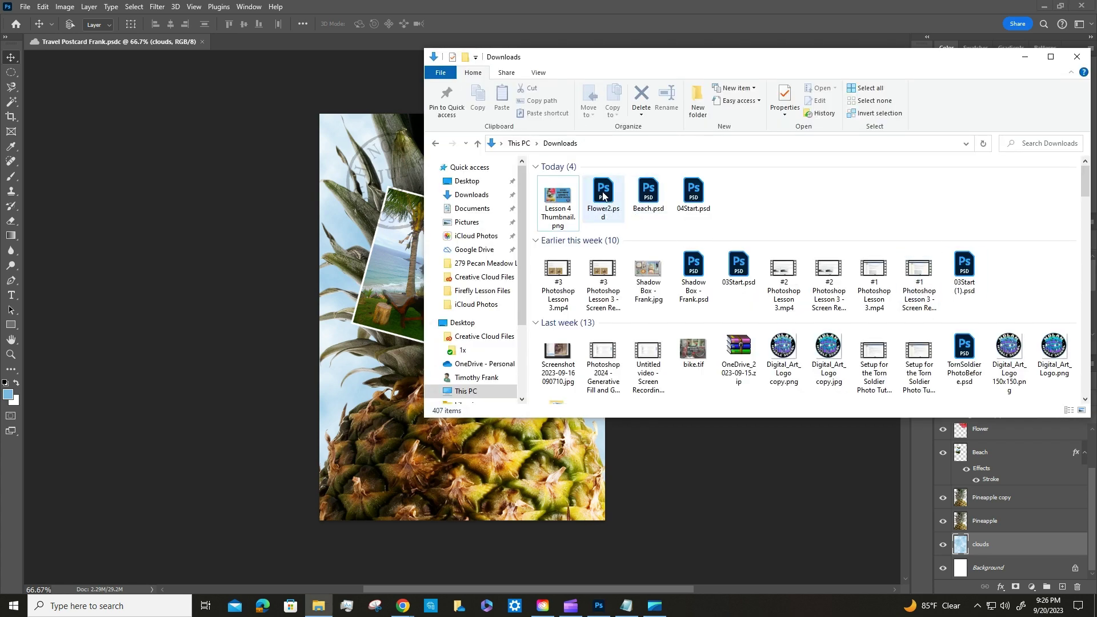
{"action": "left_click", "coordinate": [612, 217]}
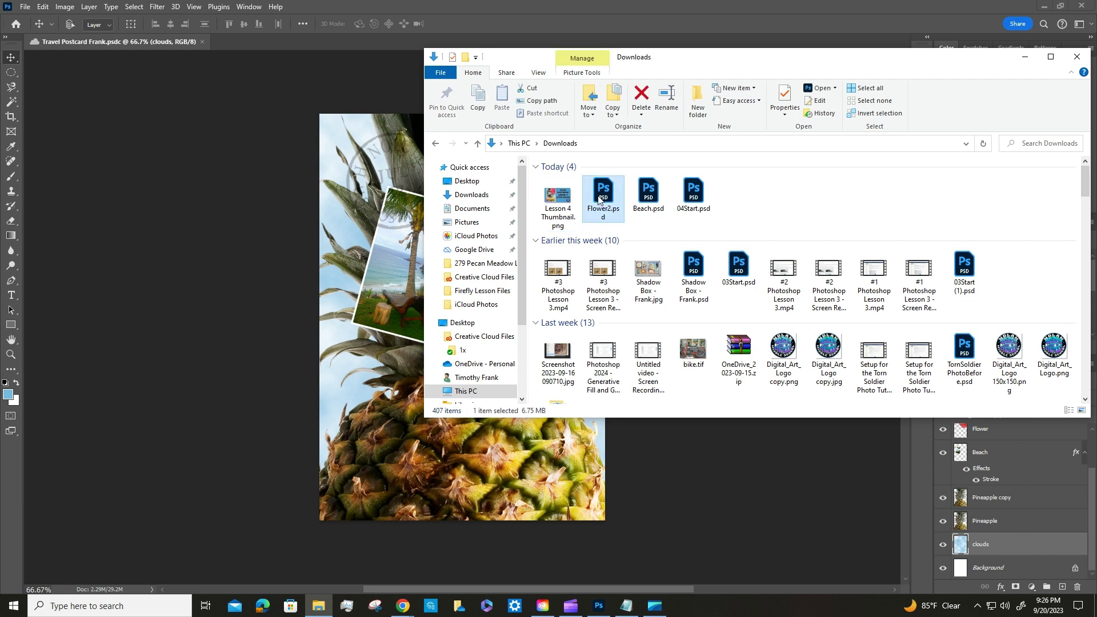
{"action": "left_click_drag", "start_coordinate": [605, 195], "coordinate": [337, 250]}
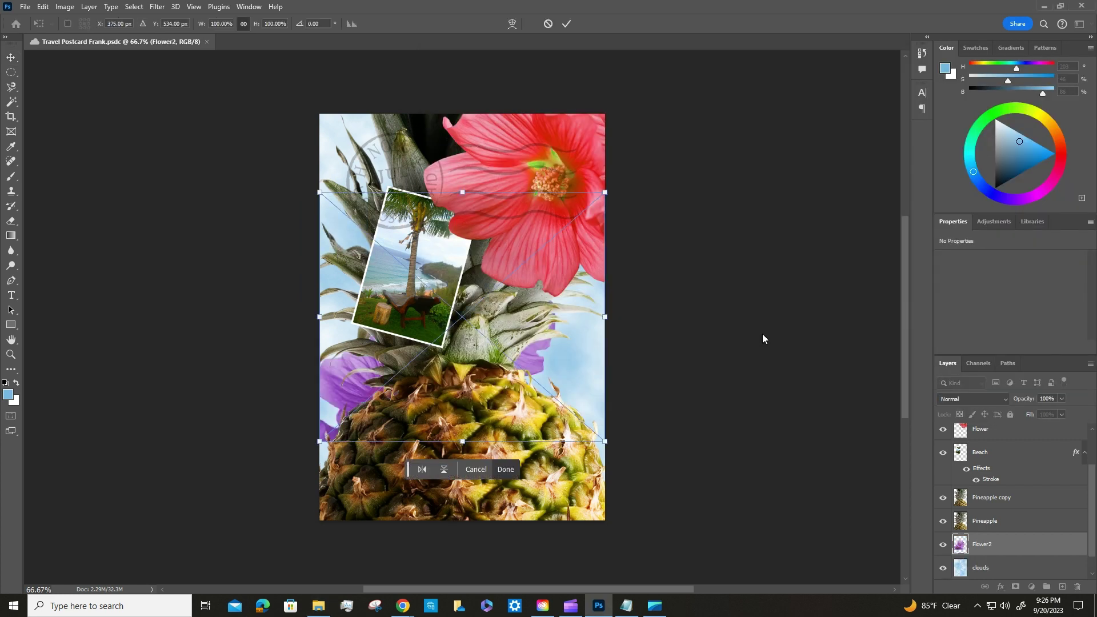
{"action": "left_click", "coordinate": [567, 24]}
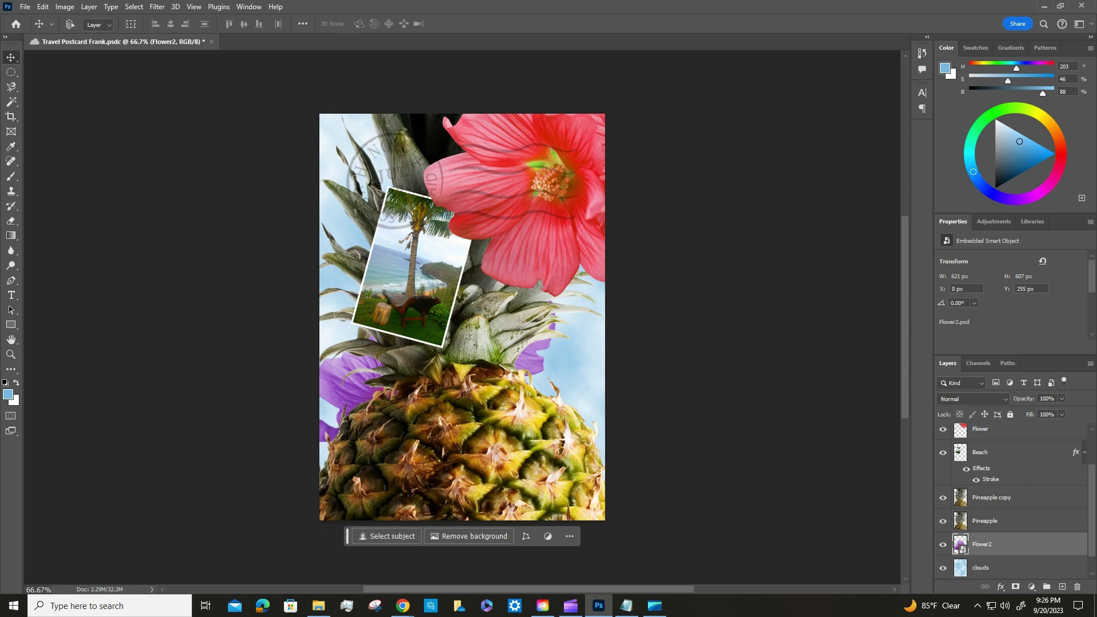
Step: Stack the Flower2 layer between Beach and Pineapple copy, and move the purple flowers into the postcard's lower-left corner
{"action": "left_click_drag", "start_coordinate": [994, 546], "coordinate": [999, 486]}
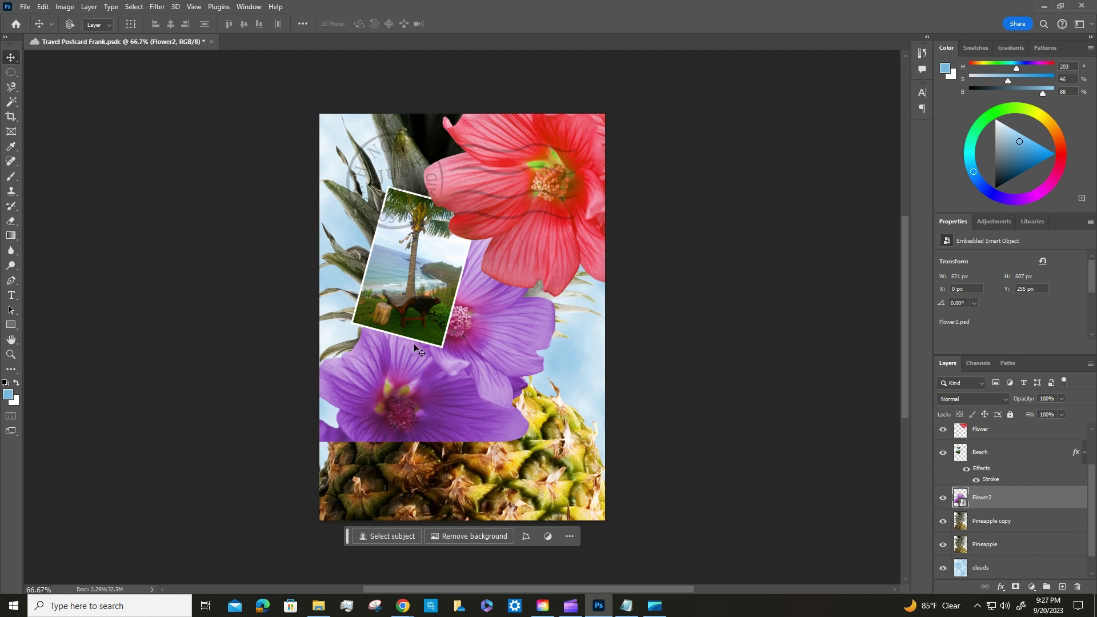
{"action": "left_click_drag", "start_coordinate": [487, 349], "coordinate": [388, 515]}
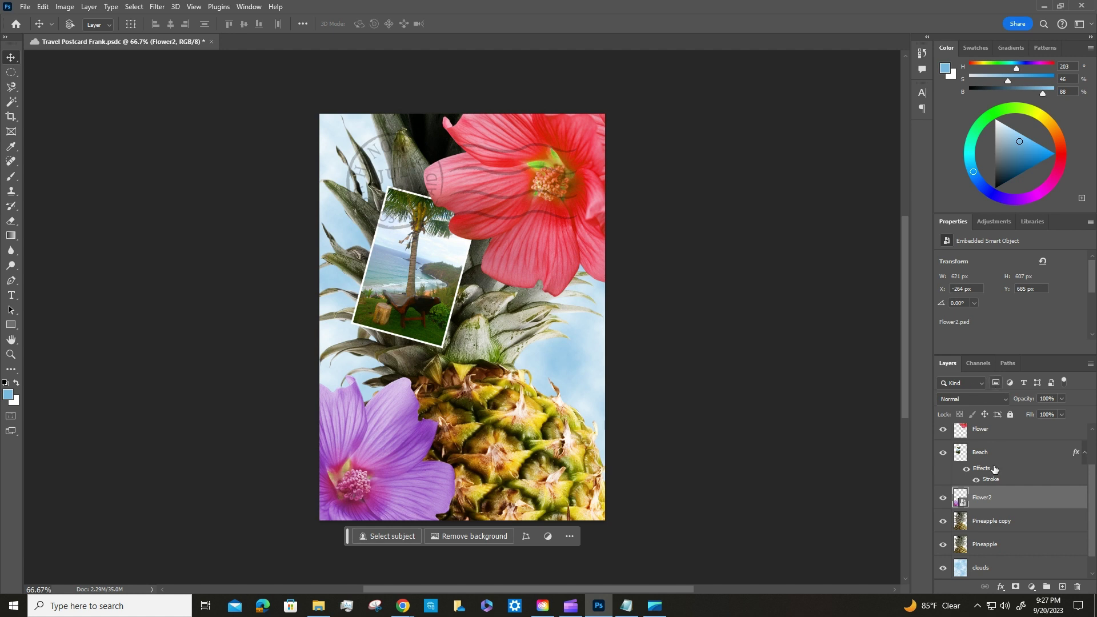
Step: Show the HAWAII layer and deselect all layers
{"action": "scroll", "coordinate": [1008, 501], "scroll_direction": "up", "scroll_amount": 2}
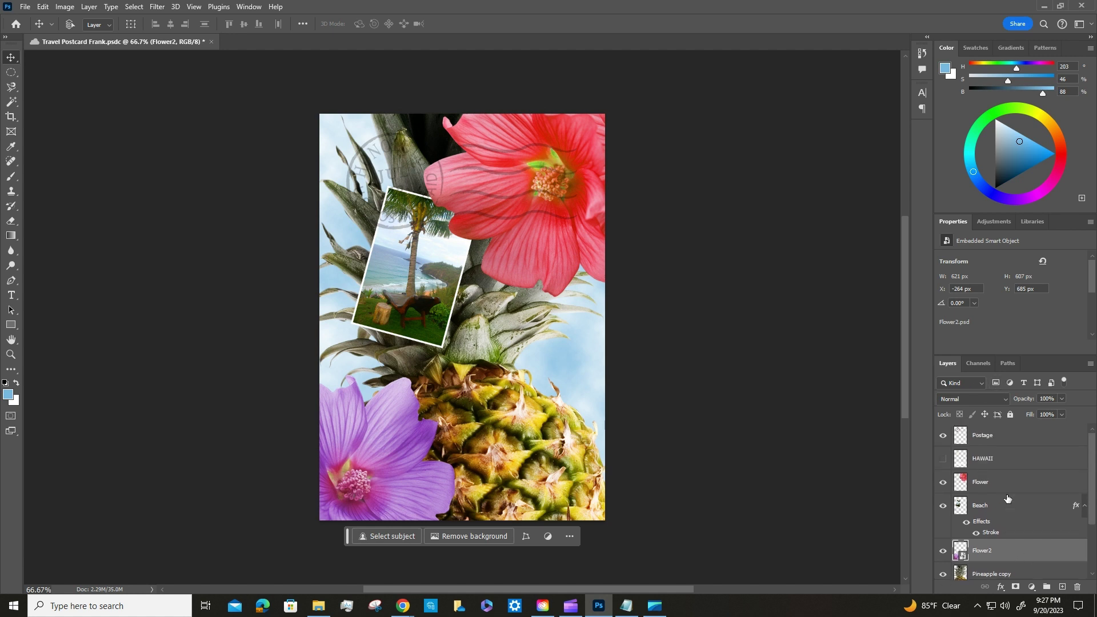
{"action": "left_click", "coordinate": [986, 460]}
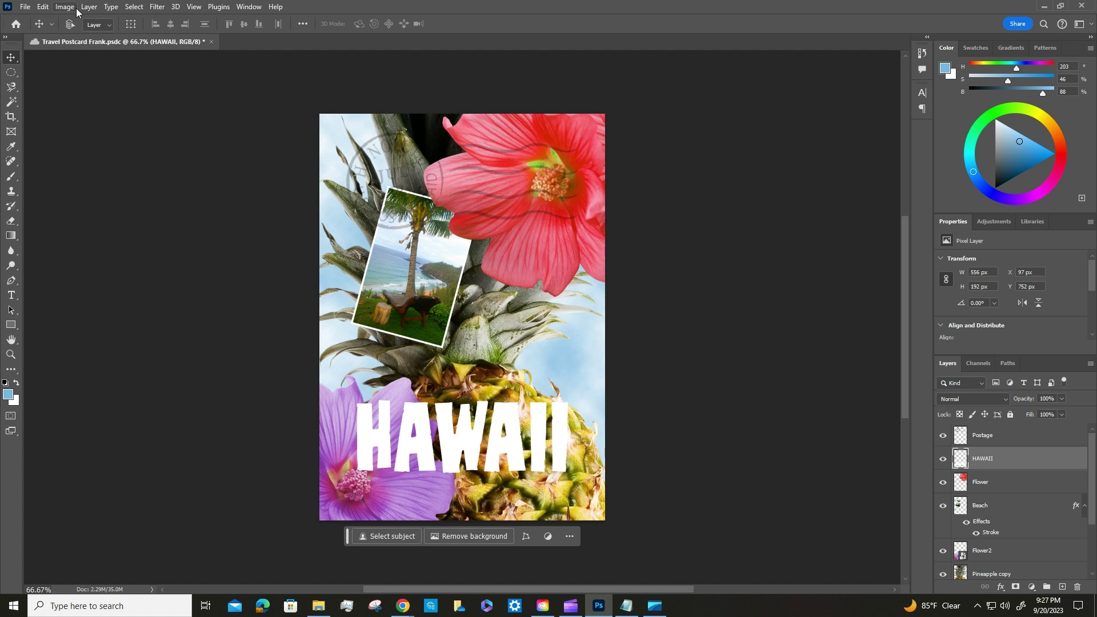
{"action": "left_click", "coordinate": [134, 7]}
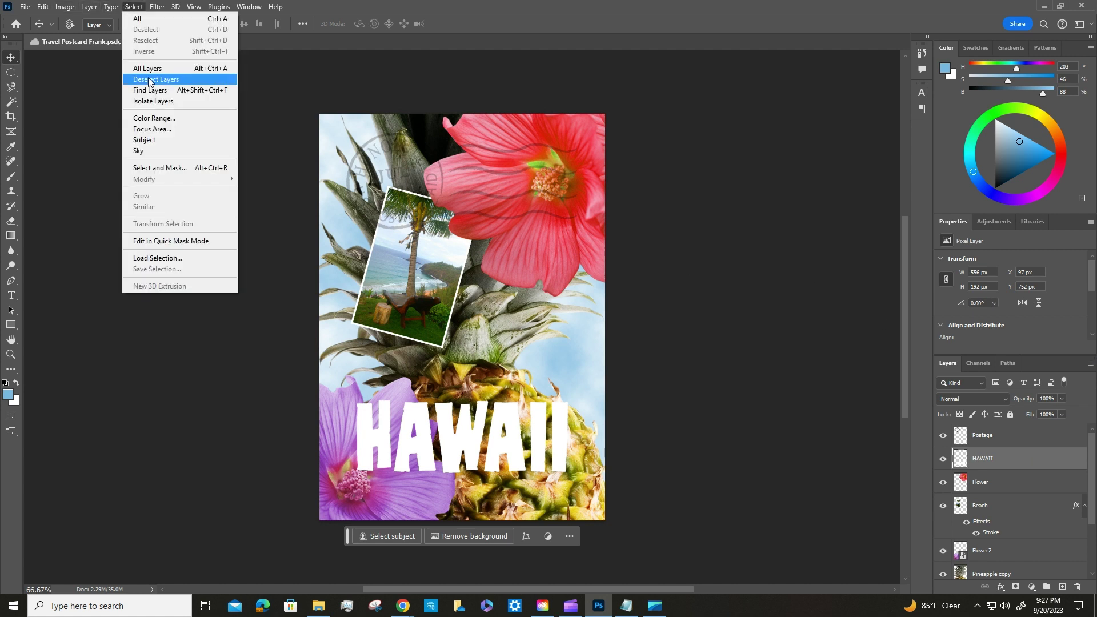
{"action": "left_click", "coordinate": [161, 82]}
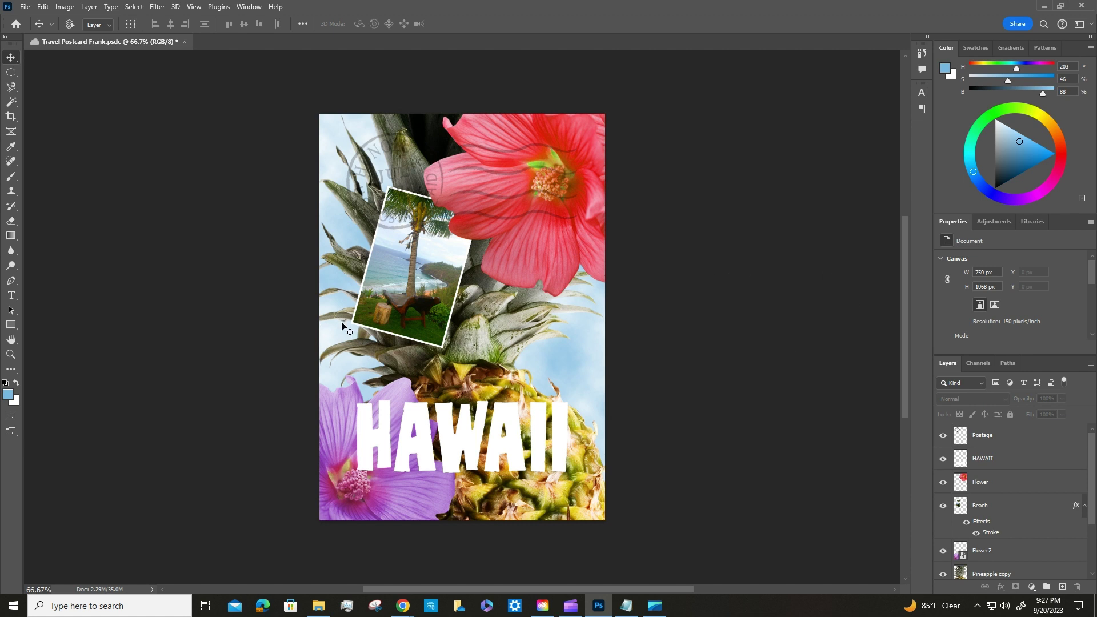
Step: Start a horizontal type layer just below the HAWAII title and open the character settings
{"action": "left_click", "coordinate": [11, 295]}
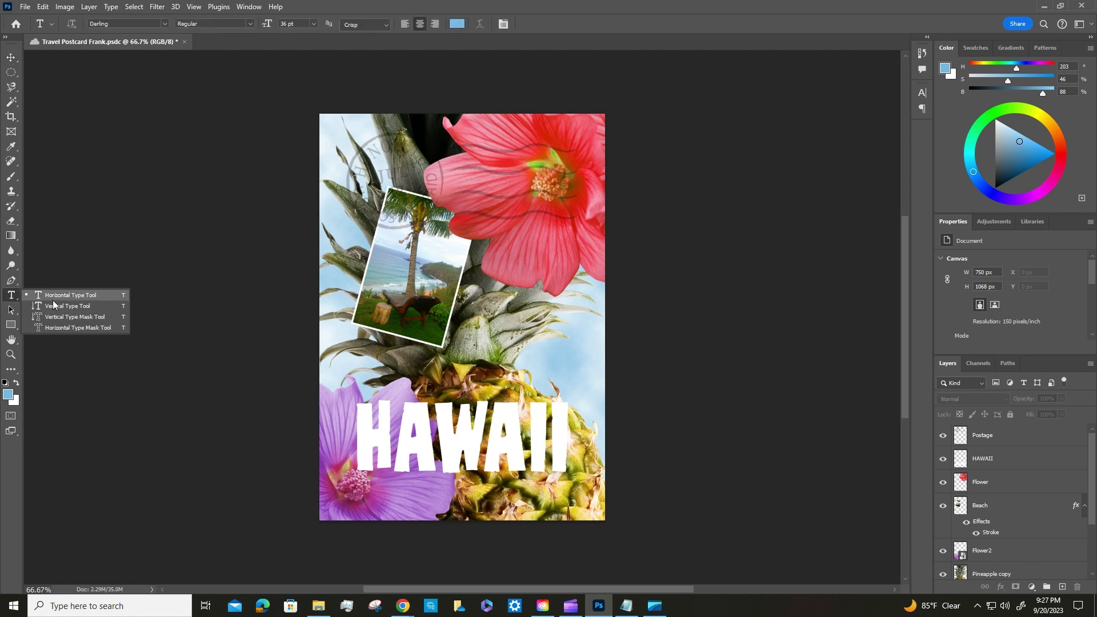
{"action": "left_click", "coordinate": [72, 297]}
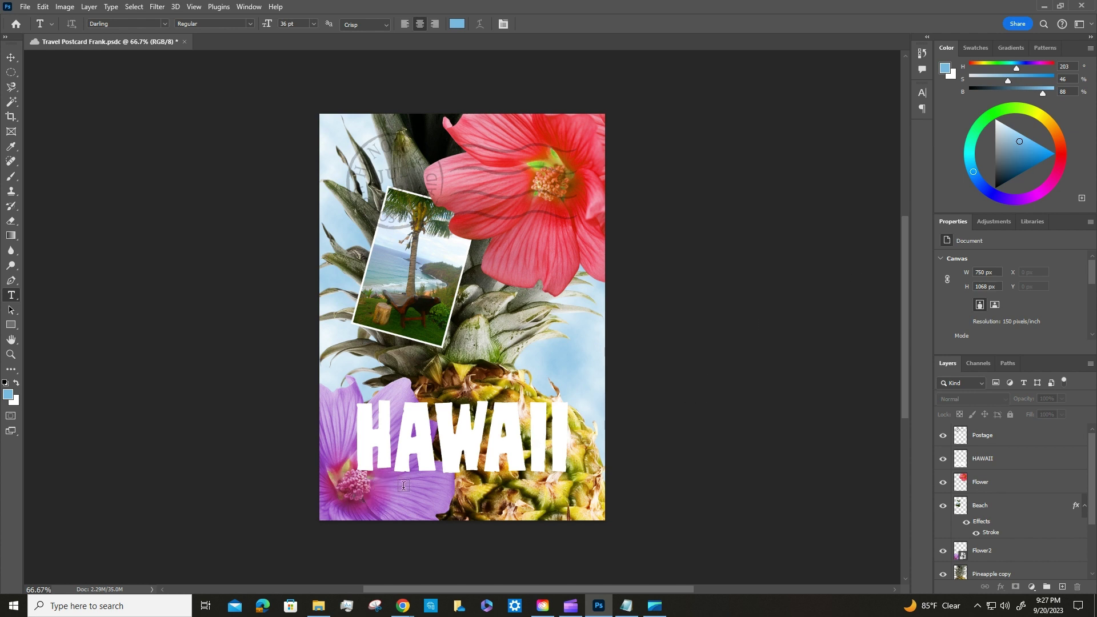
{"action": "left_click", "coordinate": [447, 483]}
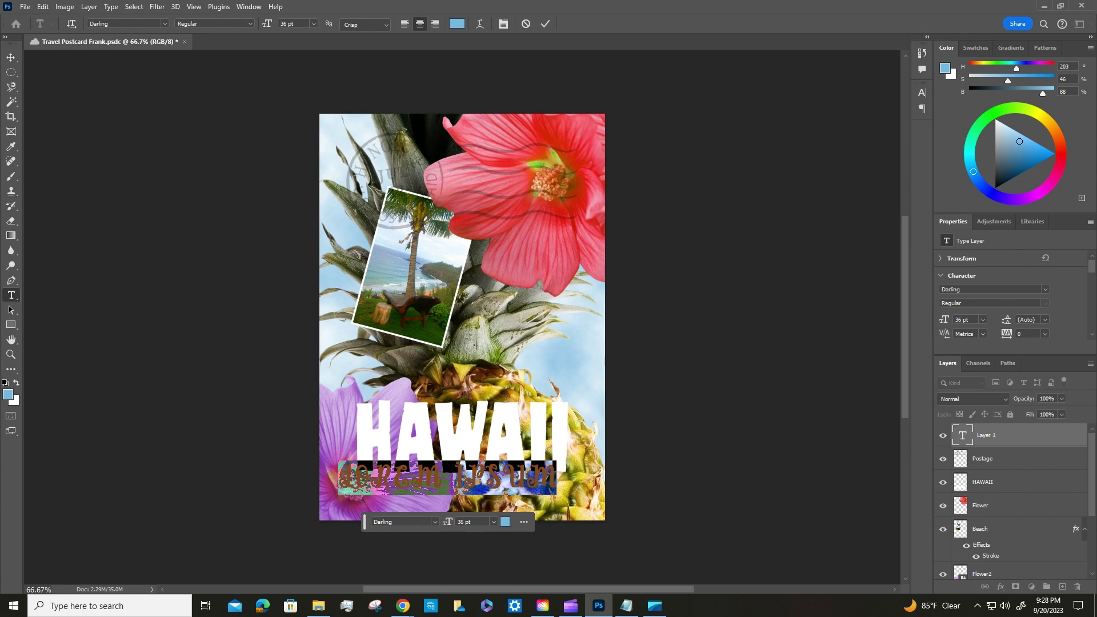
{"action": "left_click", "coordinate": [244, 7]}
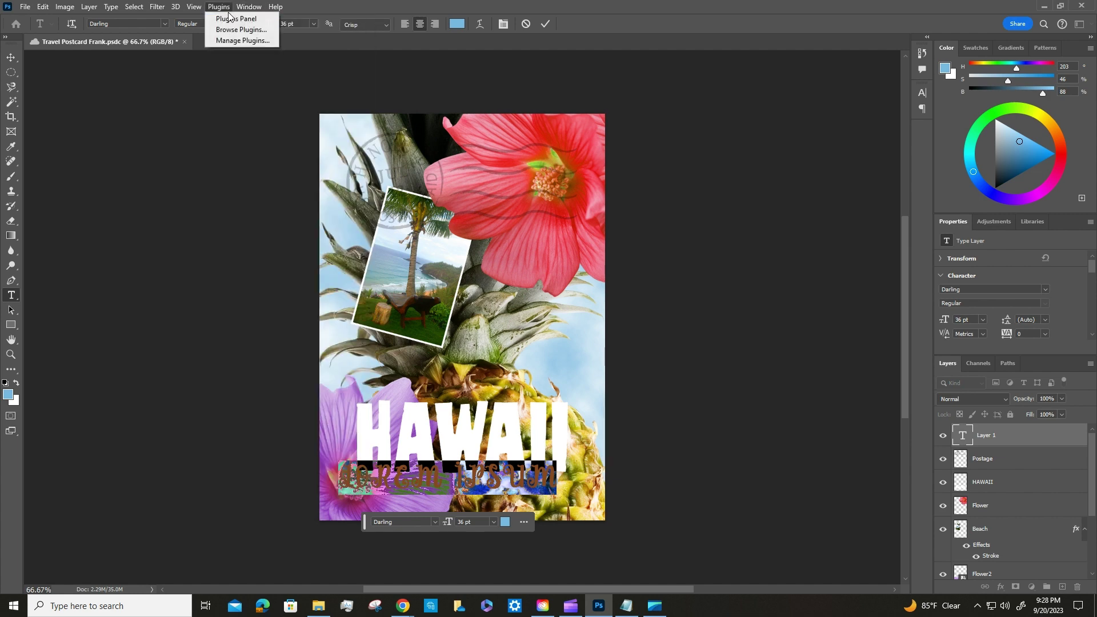
{"action": "left_click", "coordinate": [260, 140]}
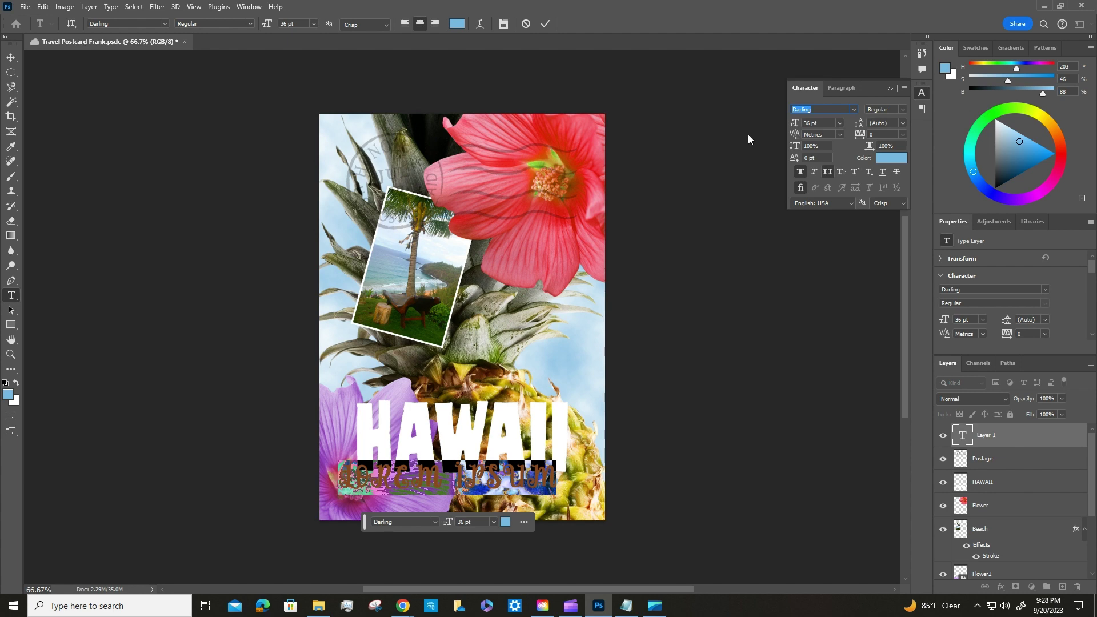
Step: Browse the available fonts and set the placeholder text's font to Darling
{"action": "left_click", "coordinate": [854, 110]}
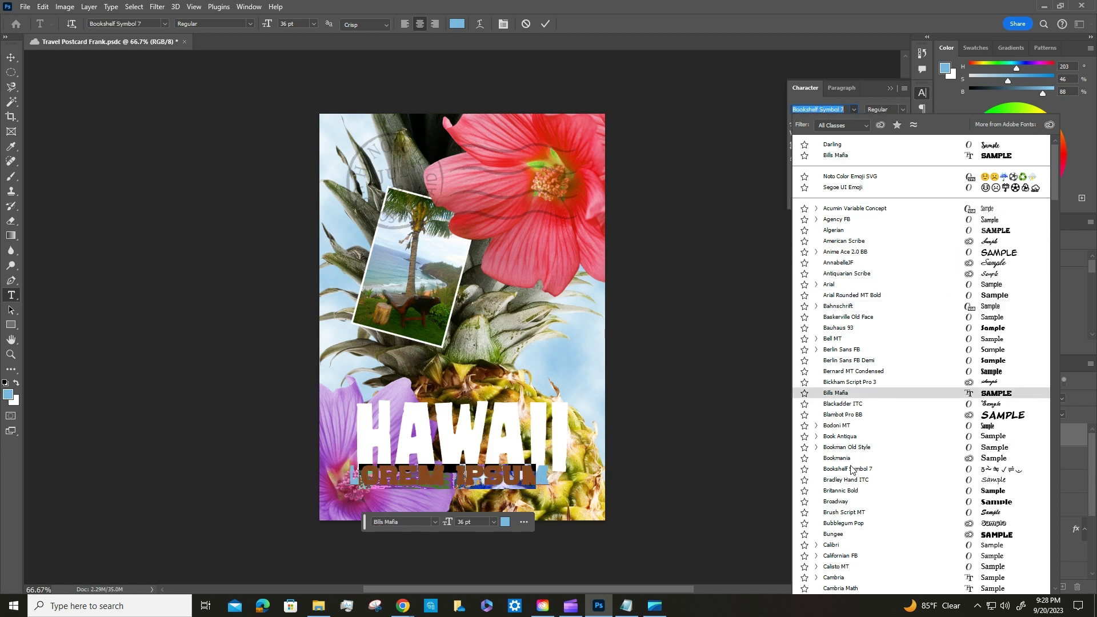
{"action": "scroll", "coordinate": [857, 411], "scroll_direction": "down", "scroll_amount": 2}
{"action": "scroll", "coordinate": [852, 463], "scroll_direction": "down", "scroll_amount": 5}
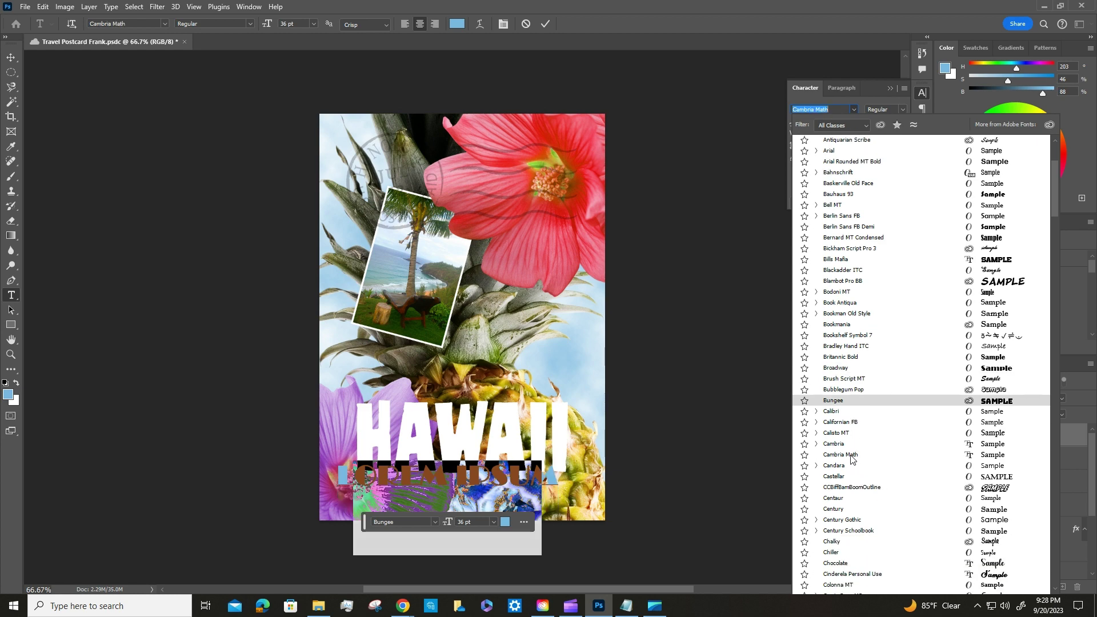
{"action": "scroll", "coordinate": [846, 452], "scroll_direction": "down", "scroll_amount": 5}
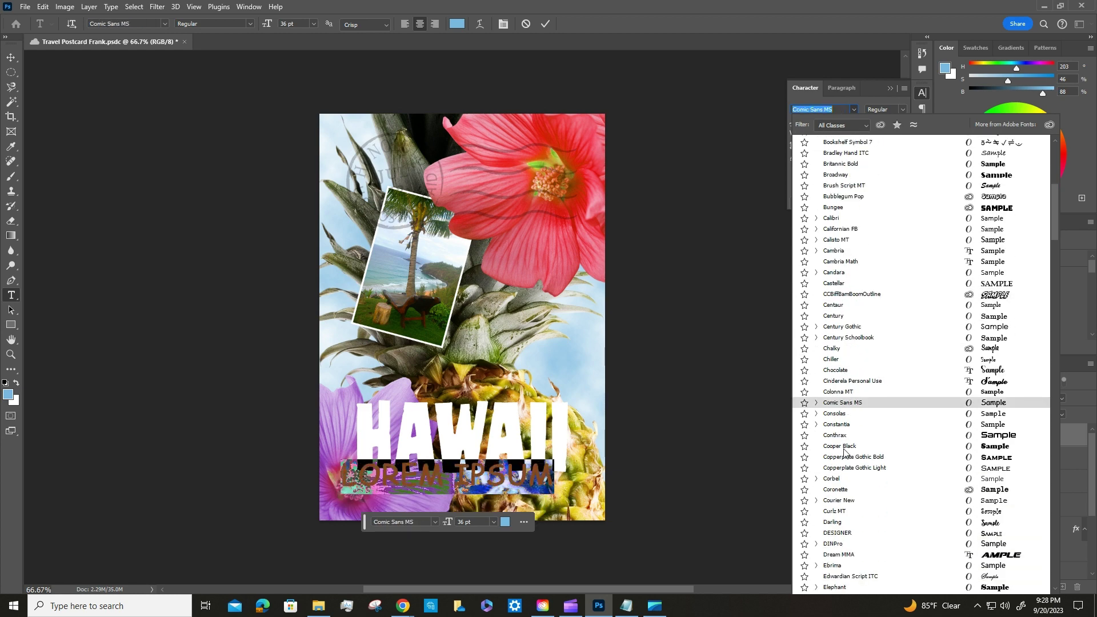
{"action": "left_click", "coordinate": [832, 522]}
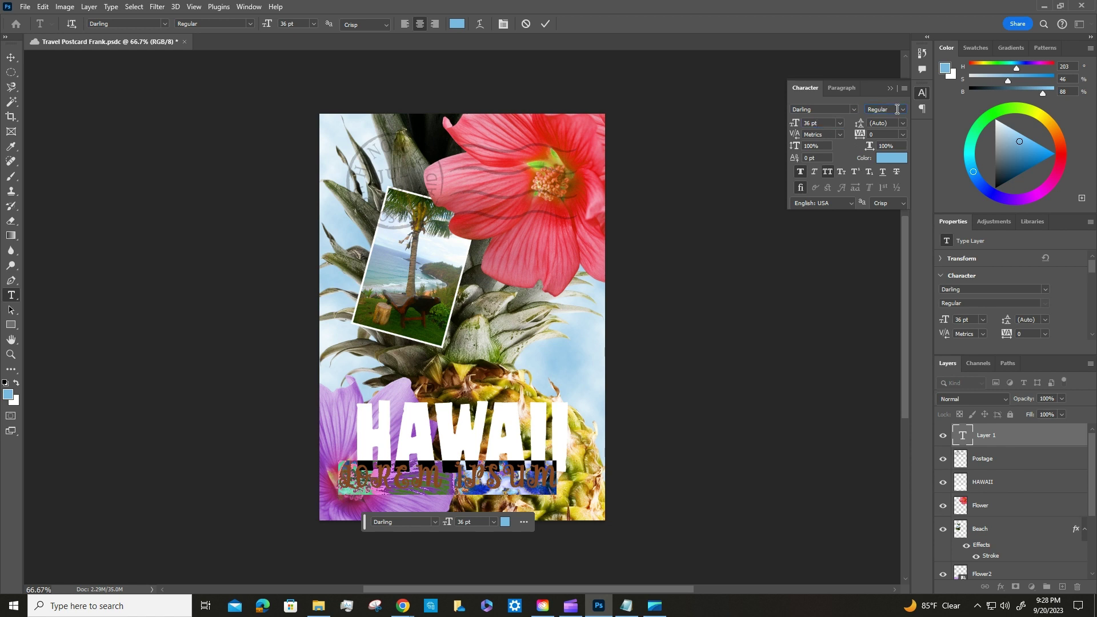
Step: Toggle the placeholder text's faux bold off and back on, keeping all caps and Crisp anti-aliasing
{"action": "left_click", "coordinate": [800, 170]}
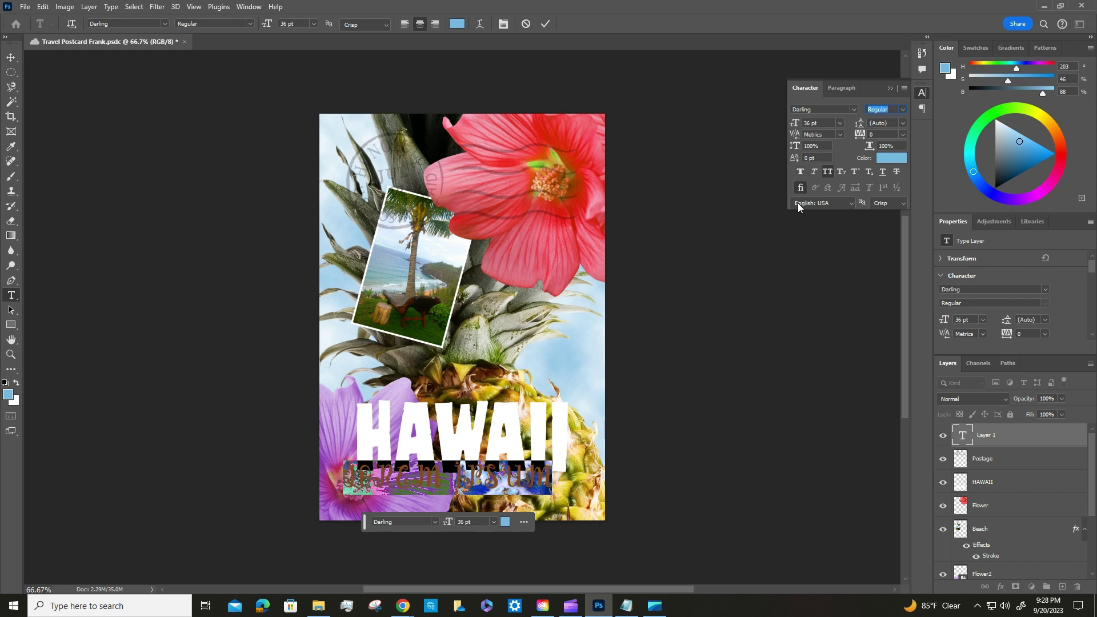
{"action": "left_click", "coordinate": [801, 171]}
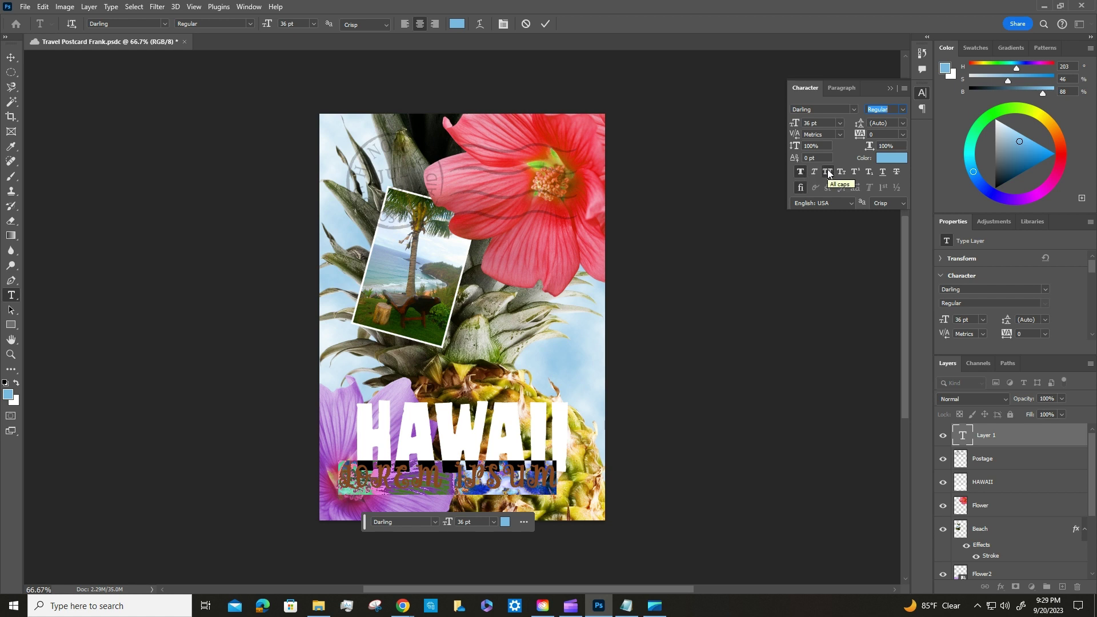
{"action": "left_click", "coordinate": [828, 172]}
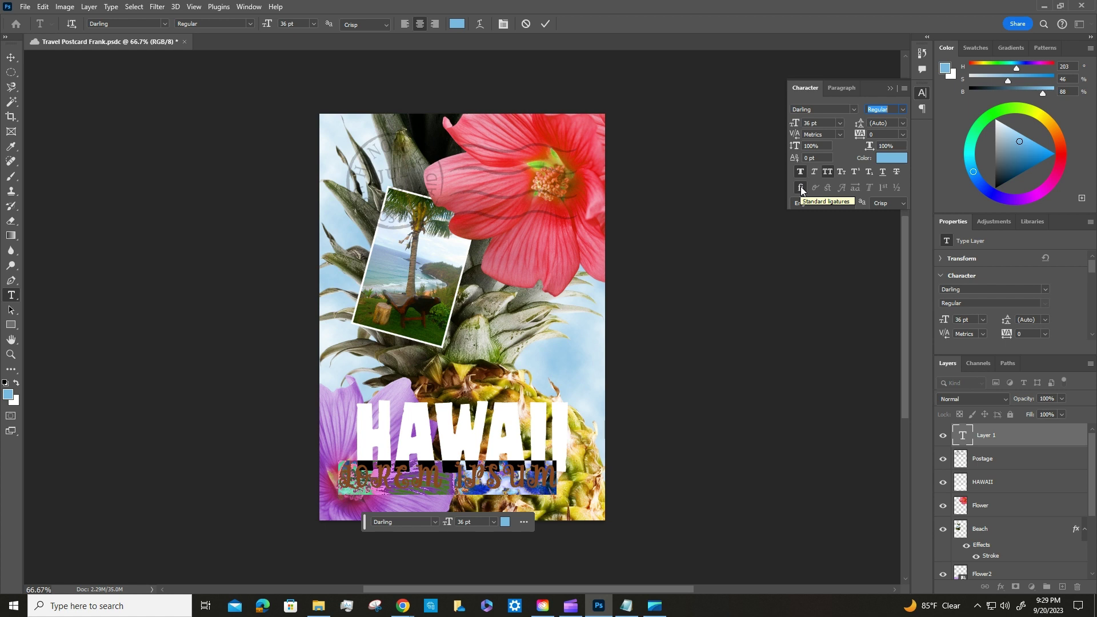
{"action": "left_click", "coordinate": [872, 203]}
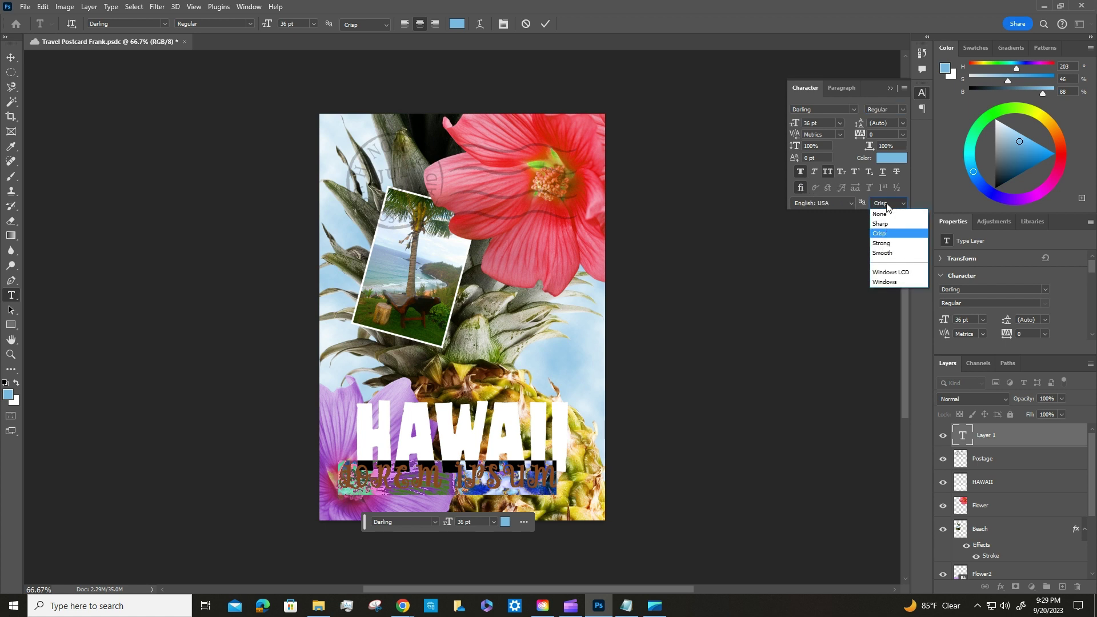
{"action": "left_click", "coordinate": [882, 234]}
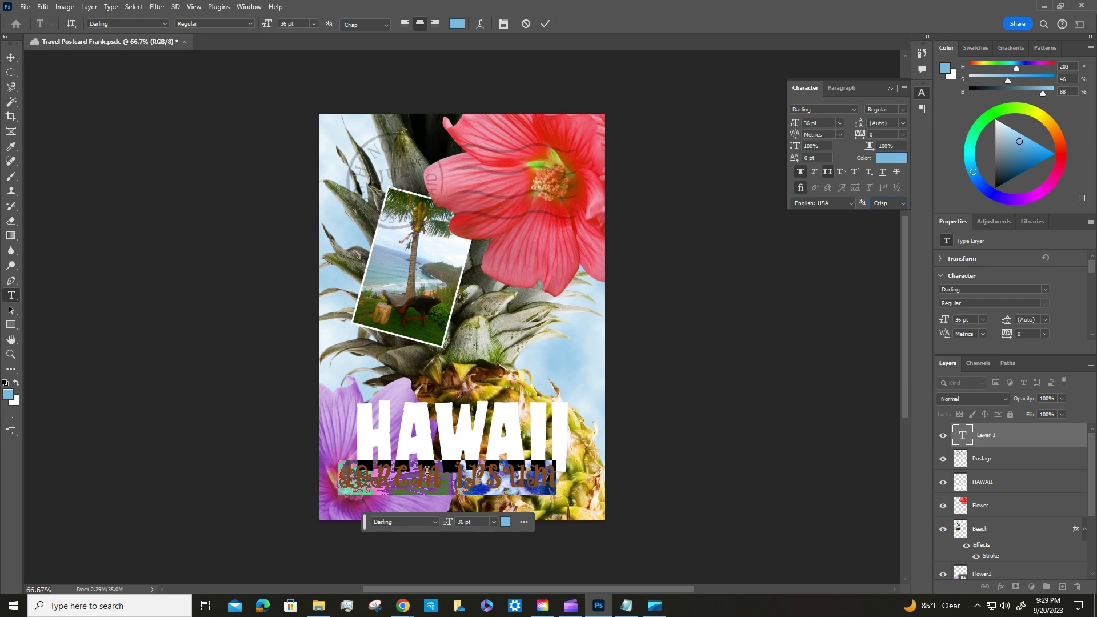
Step: Replace the placeholder text below the HAWAII title with "Island Paradise"
{"action": "left_click_drag", "start_coordinate": [341, 479], "coordinate": [465, 482]}
{"action": "left_click", "coordinate": [477, 467]}
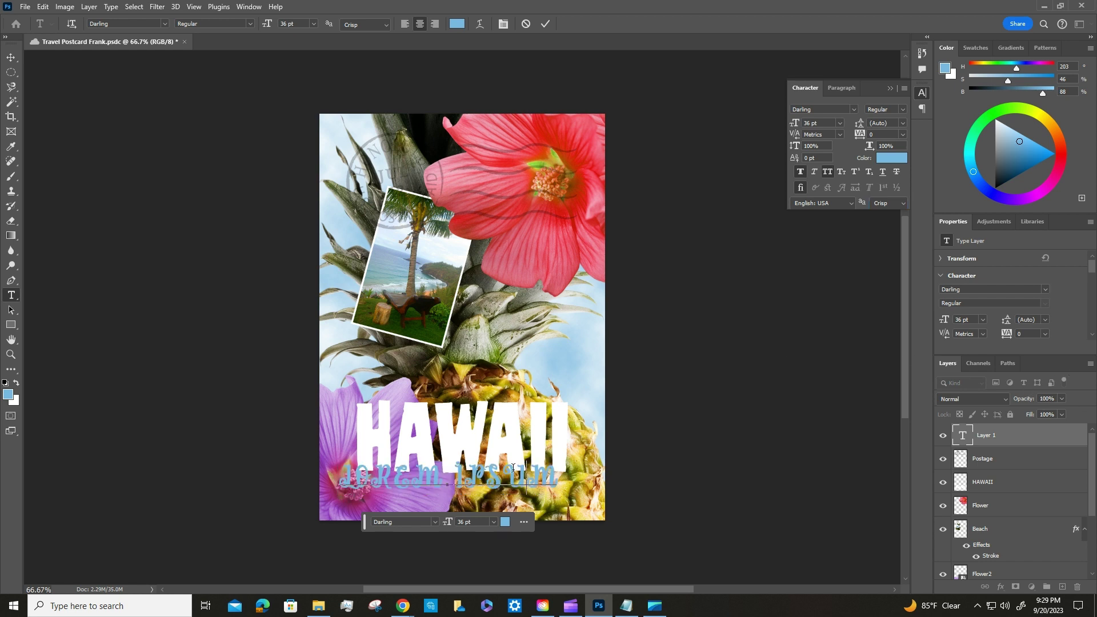
{"action": "left_click", "coordinate": [554, 476]}
{"action": "left_click_drag", "start_coordinate": [554, 476], "coordinate": [330, 479]}
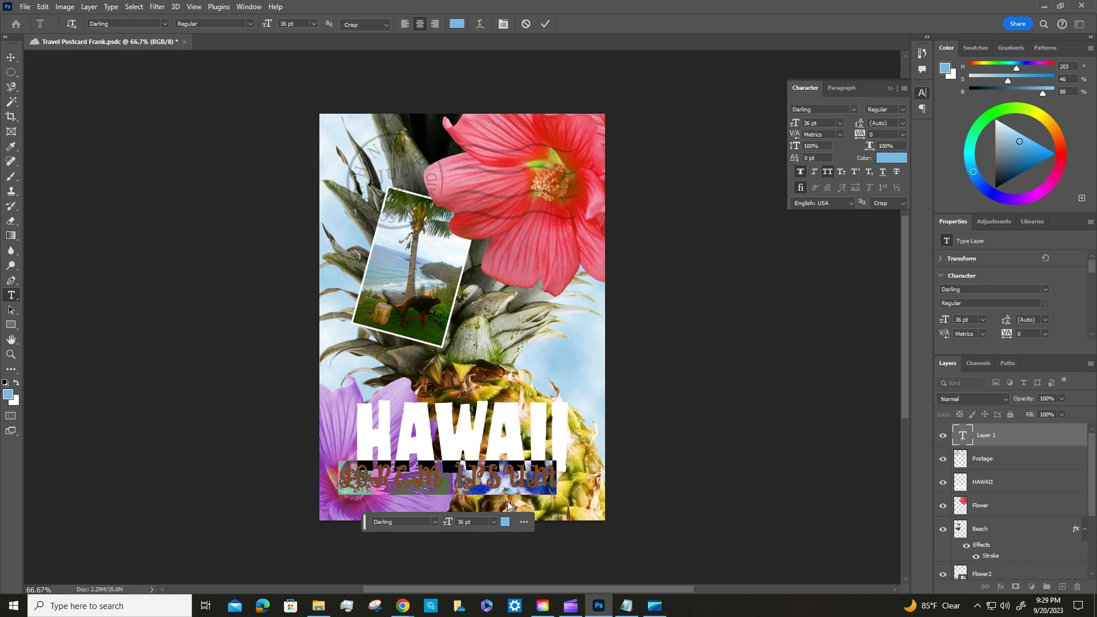
{"action": "type", "text": "Island"}
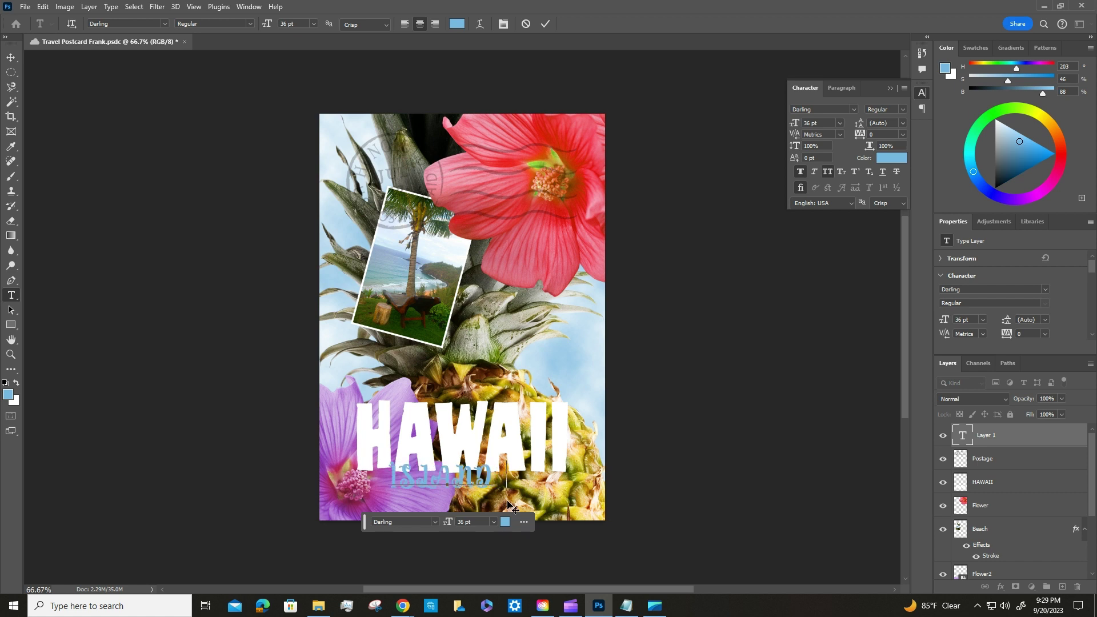
{"action": "type", "text": " Para"}
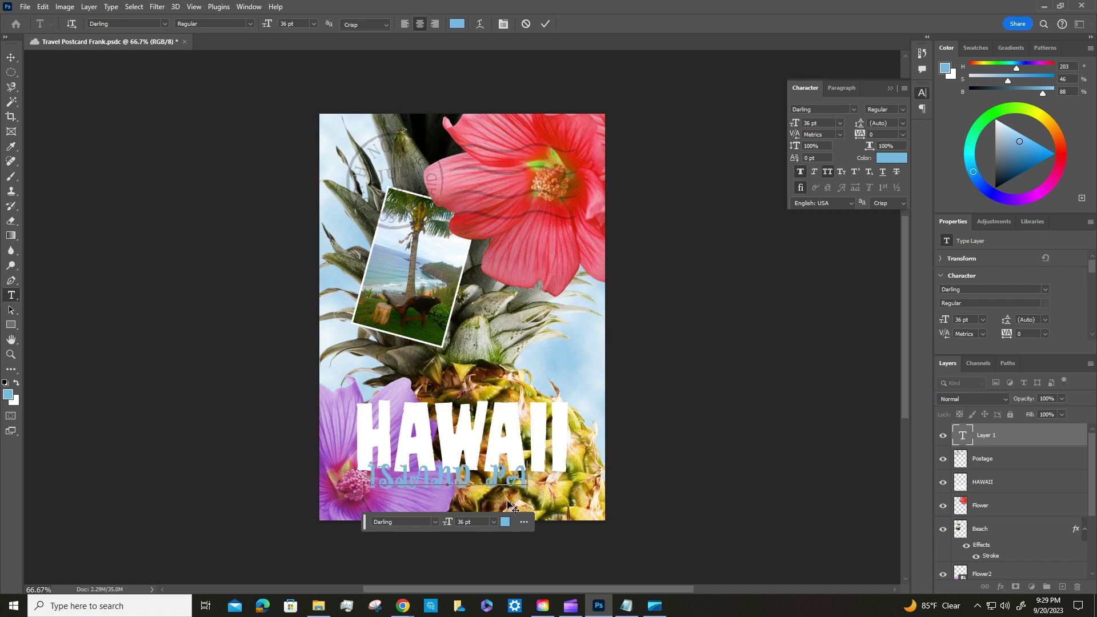
{"action": "type", "text": "dise"}
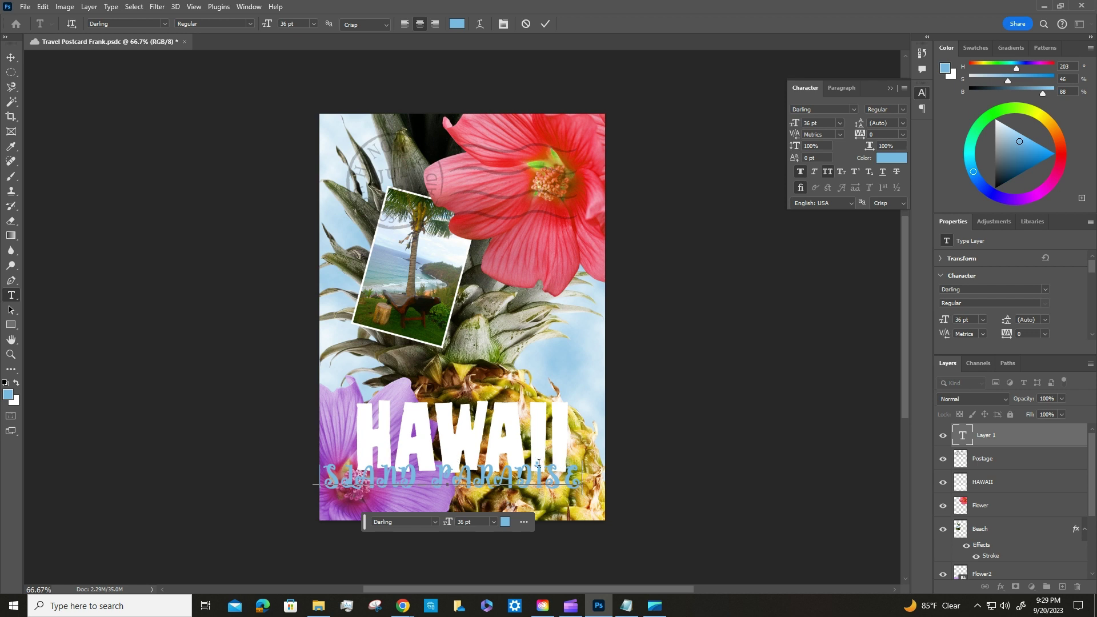
Step: Try to recolor the Island Paradise text medium green without selecting its characters
{"action": "left_click", "coordinate": [504, 521]}
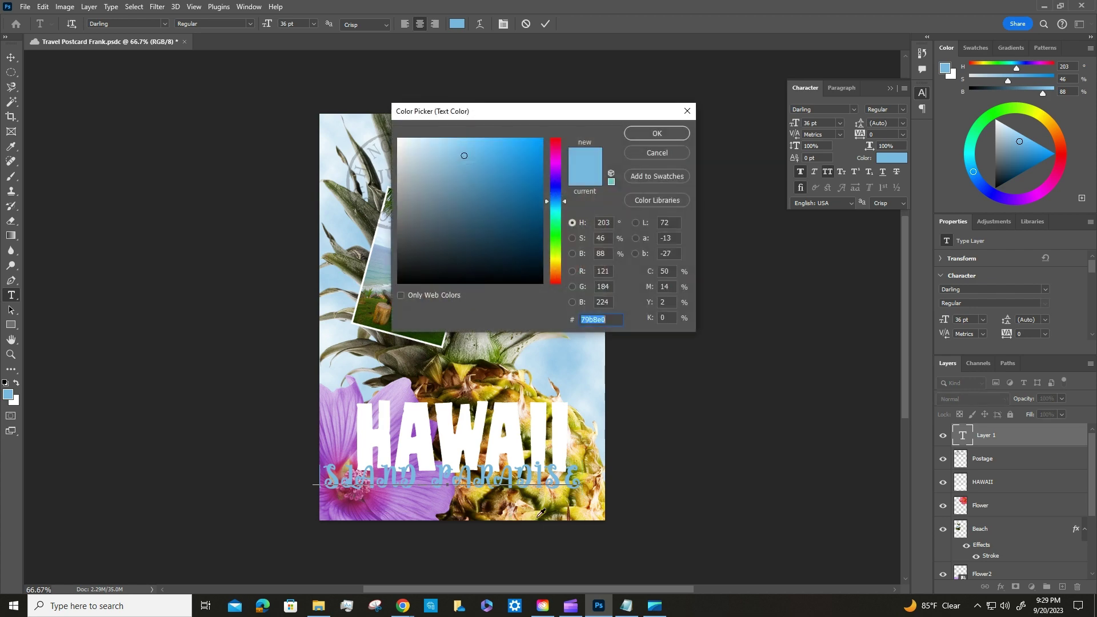
{"action": "left_click", "coordinate": [557, 239]}
{"action": "left_click_drag", "start_coordinate": [470, 150], "coordinate": [490, 178]}
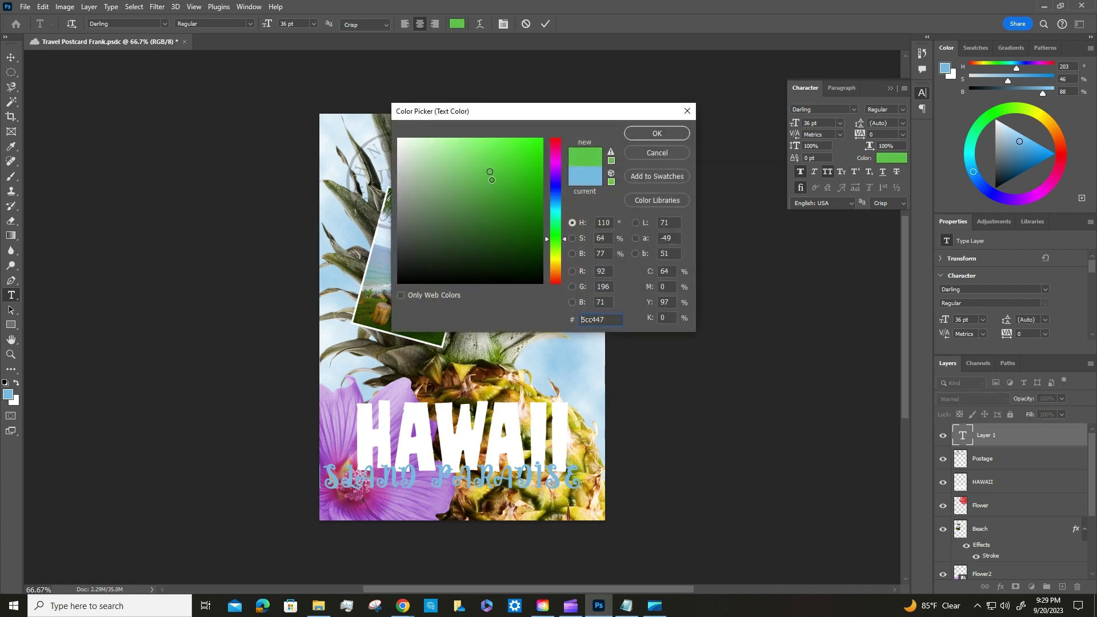
{"action": "left_click", "coordinate": [662, 134]}
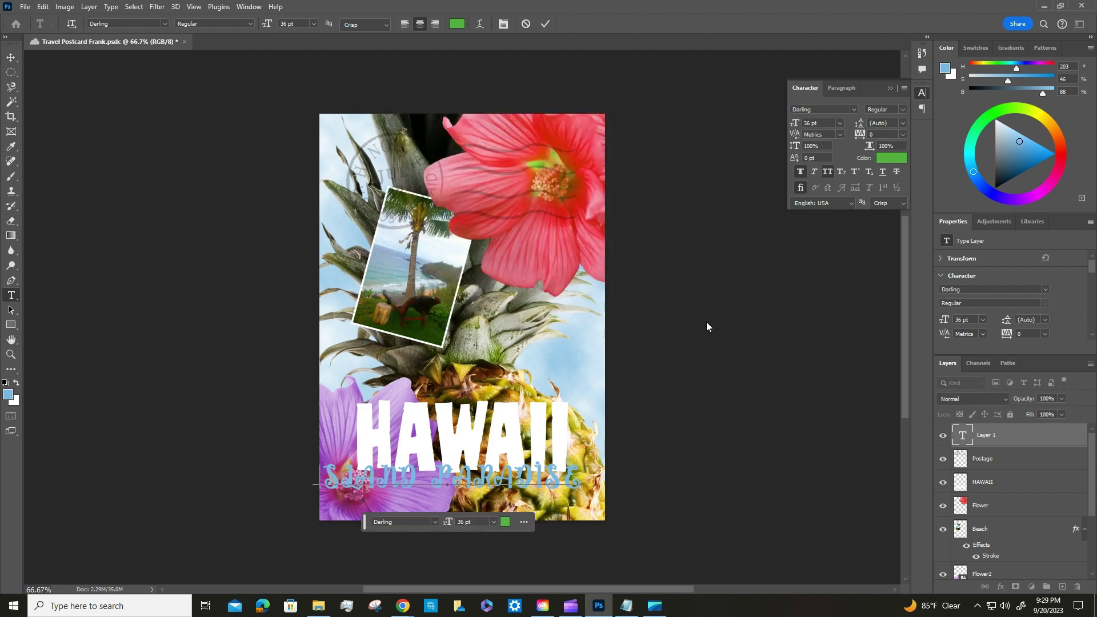
Step: Recolor the entire Island Paradise text bright green and move it just beneath the HAWAII title, within the postcard's edges
{"action": "left_click_drag", "start_coordinate": [580, 477], "coordinate": [300, 474]}
{"action": "left_click", "coordinate": [505, 522]}
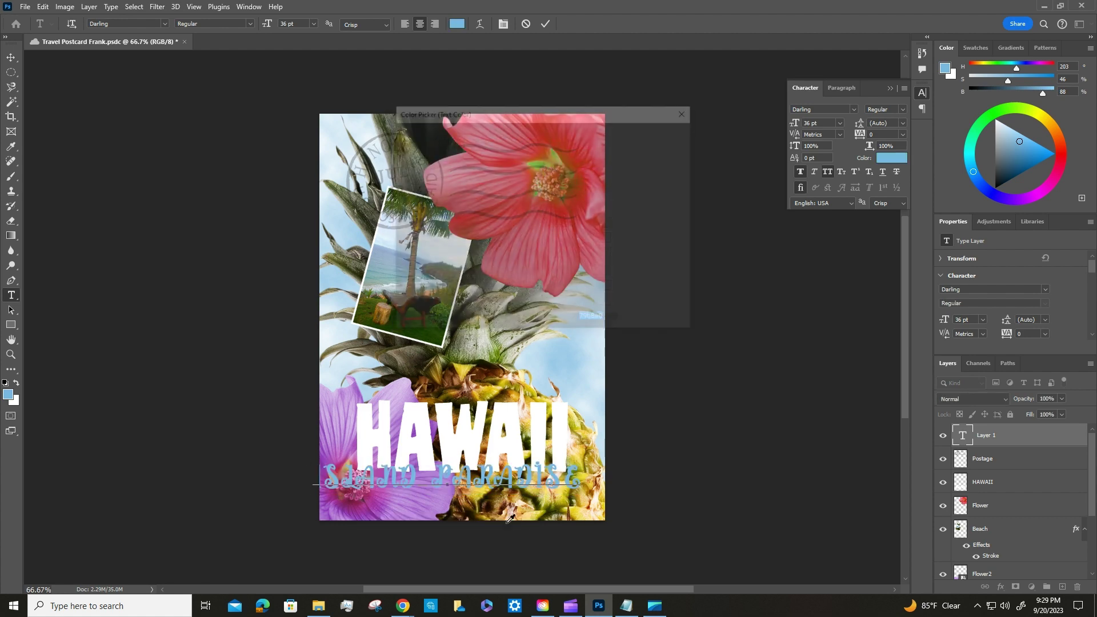
{"action": "left_click_drag", "start_coordinate": [553, 190], "coordinate": [553, 237]}
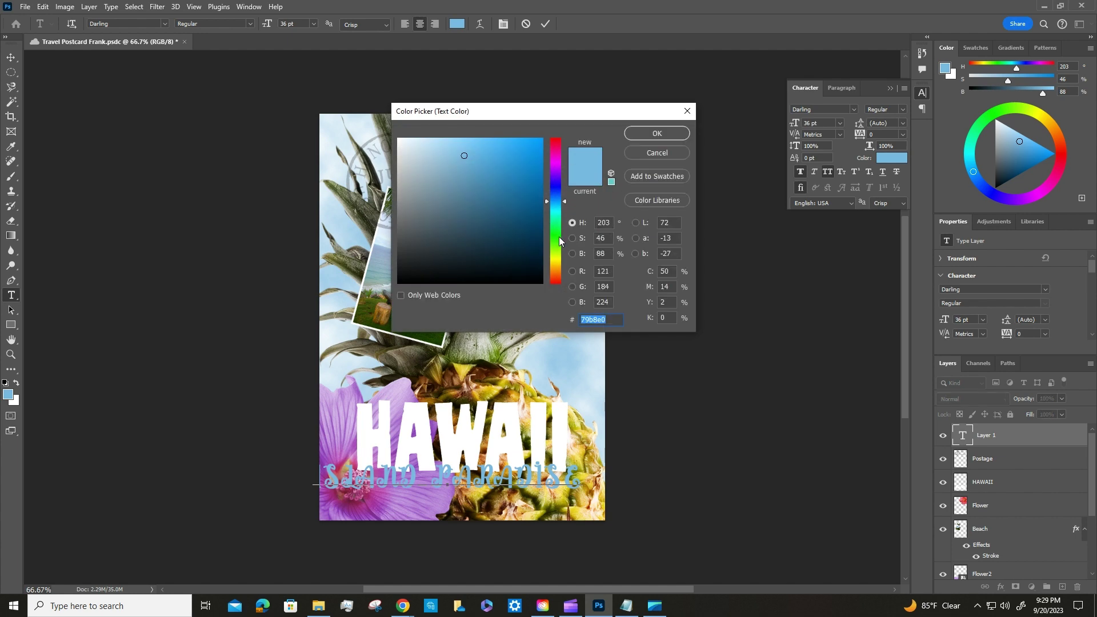
{"action": "left_click", "coordinate": [520, 157]}
{"action": "left_click", "coordinate": [643, 131]}
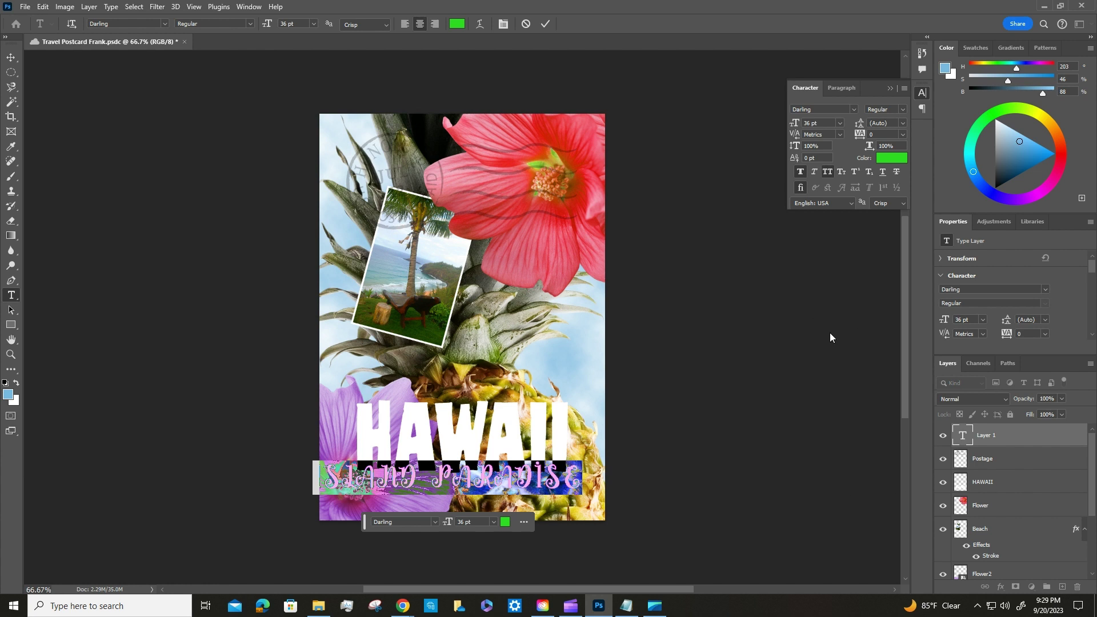
{"action": "left_click", "coordinate": [11, 57]}
{"action": "left_click_drag", "start_coordinate": [444, 475], "coordinate": [458, 491]}
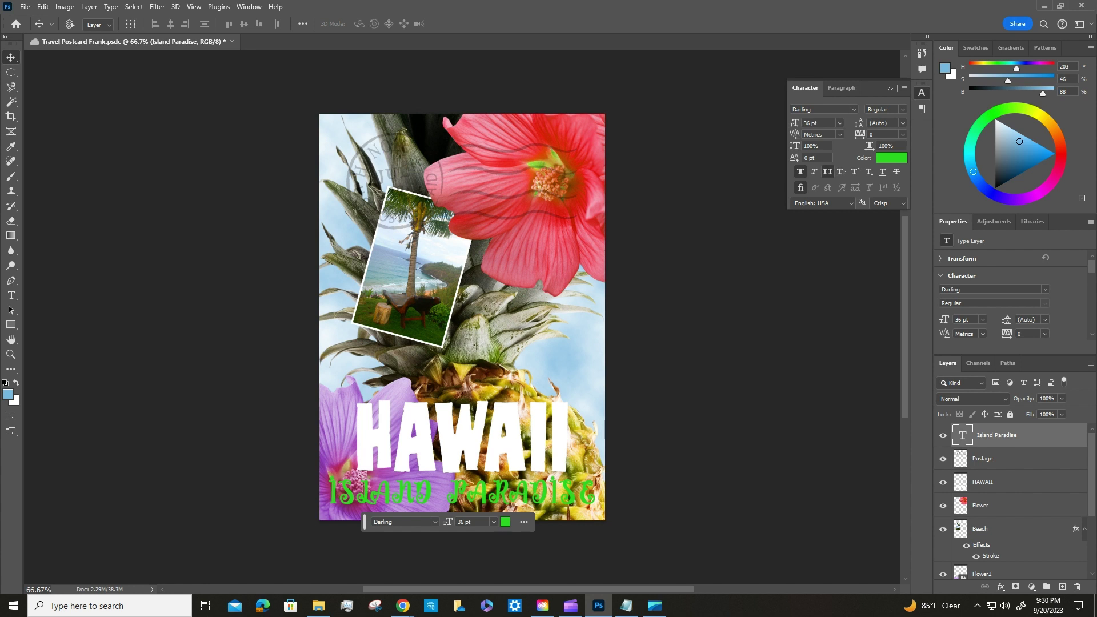
Step: Change the Island Paradise text's font to Bills Mafia
{"action": "double_click", "coordinate": [590, 498]}
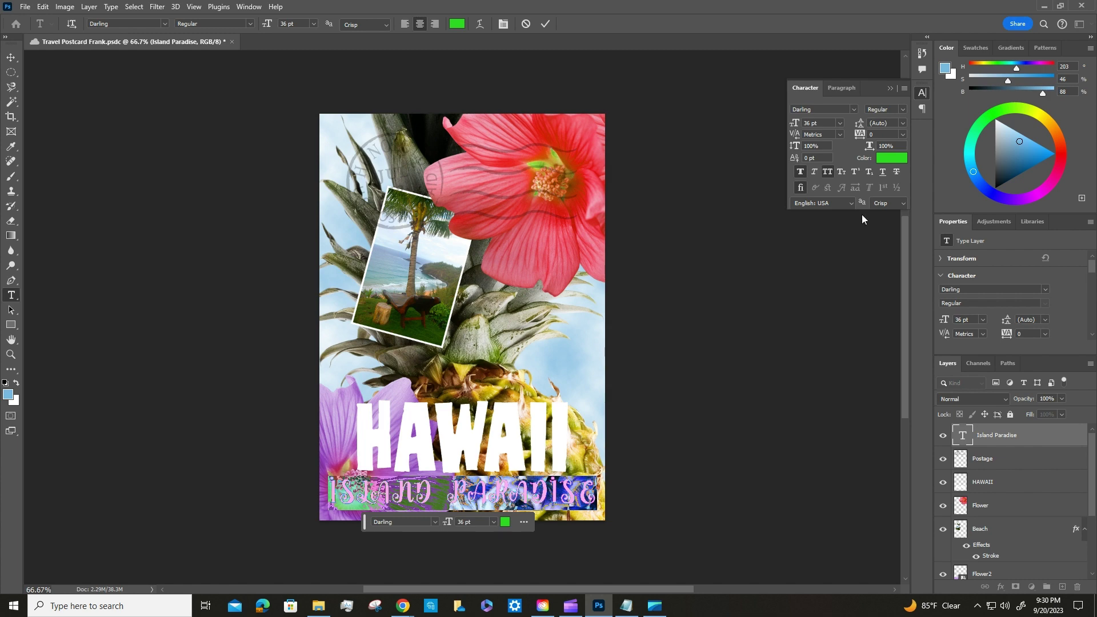
{"action": "left_click", "coordinate": [853, 110]}
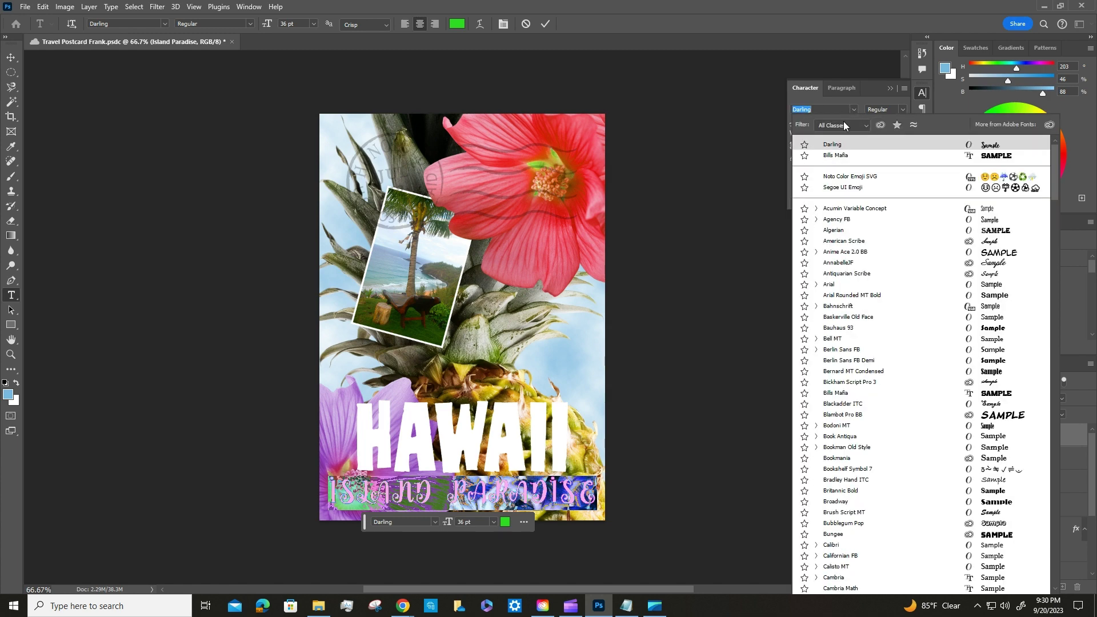
{"action": "left_click", "coordinate": [840, 156]}
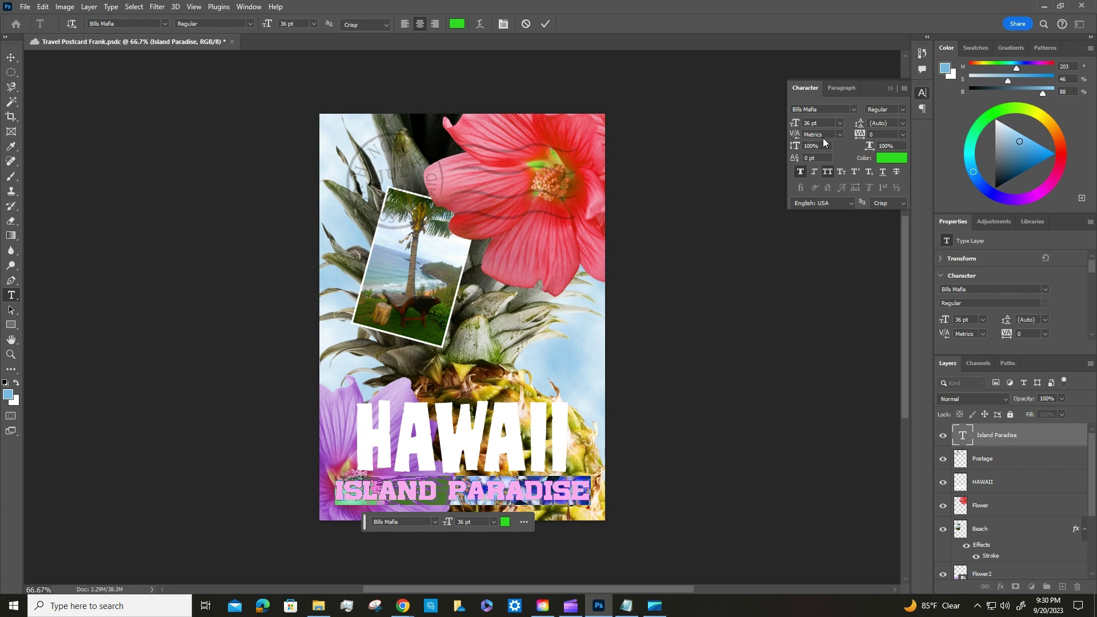
{"action": "left_click", "coordinate": [684, 367]}
{"action": "key", "text": "v"}
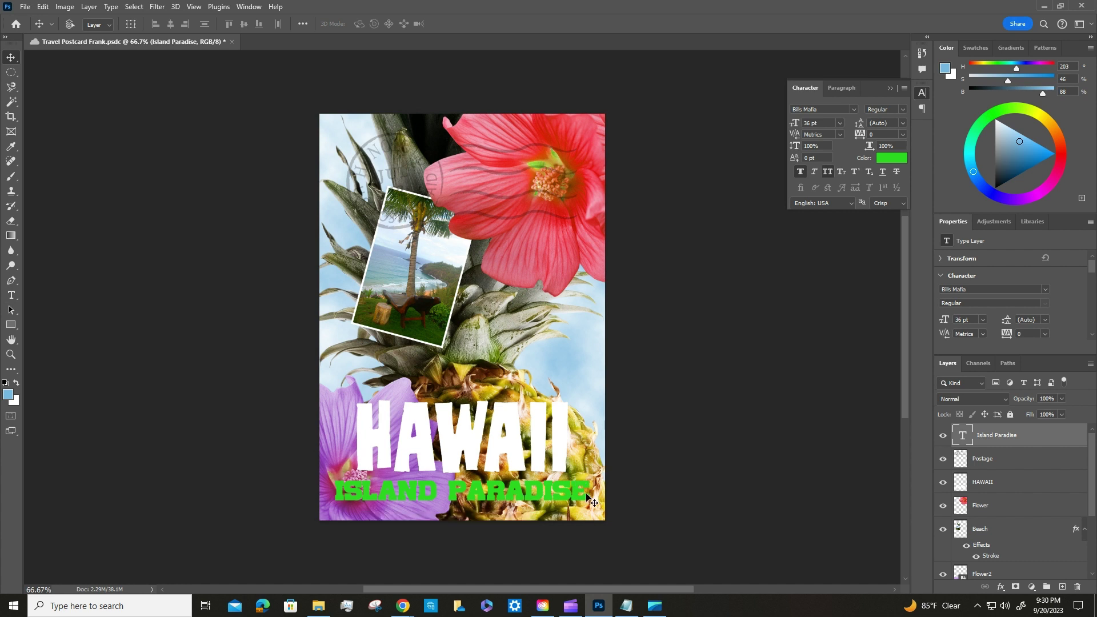
Step: Set the font of the whole Island Paradise text to Baskerville Old Face and commit the edit
{"action": "double_click", "coordinate": [544, 493]}
{"action": "left_click", "coordinate": [545, 492]}
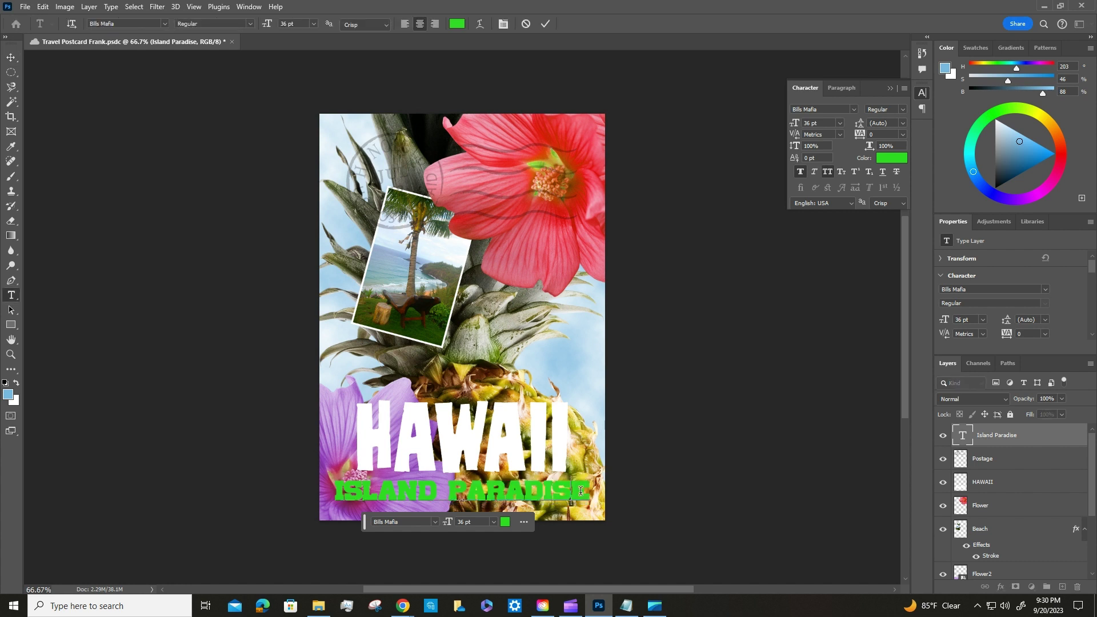
{"action": "left_click_drag", "start_coordinate": [573, 490], "coordinate": [301, 492]}
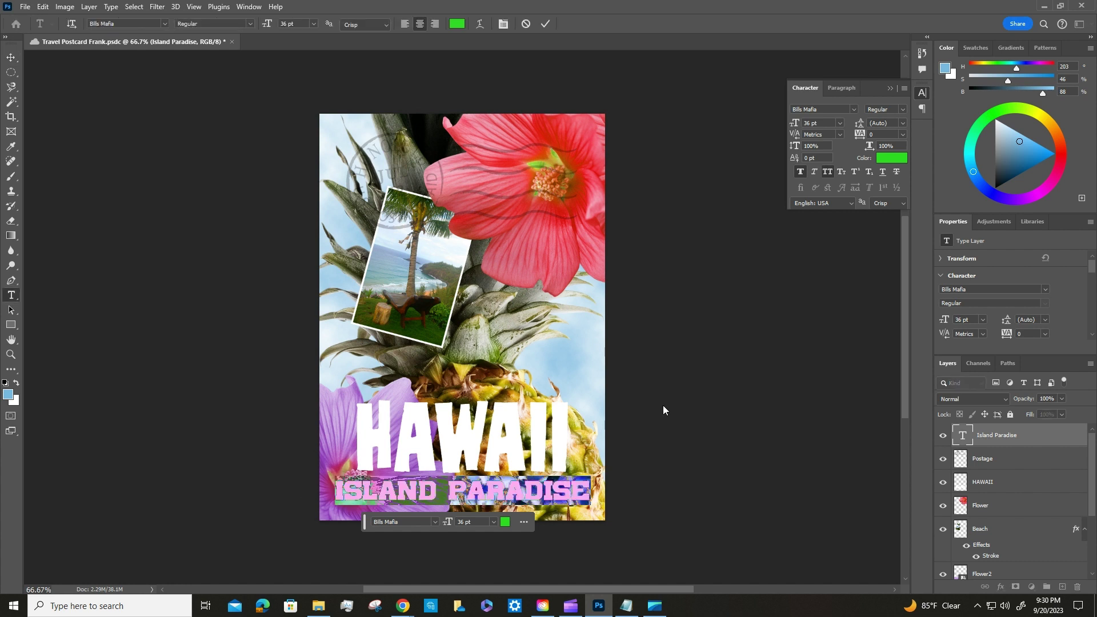
{"action": "left_click", "coordinate": [854, 109]}
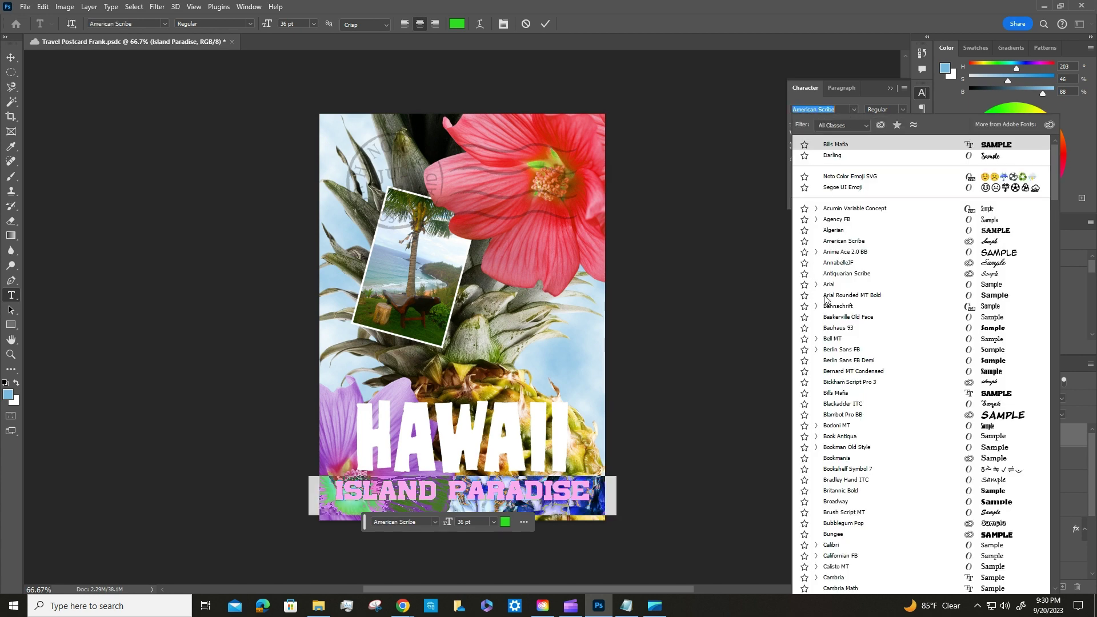
{"action": "left_click", "coordinate": [862, 318]}
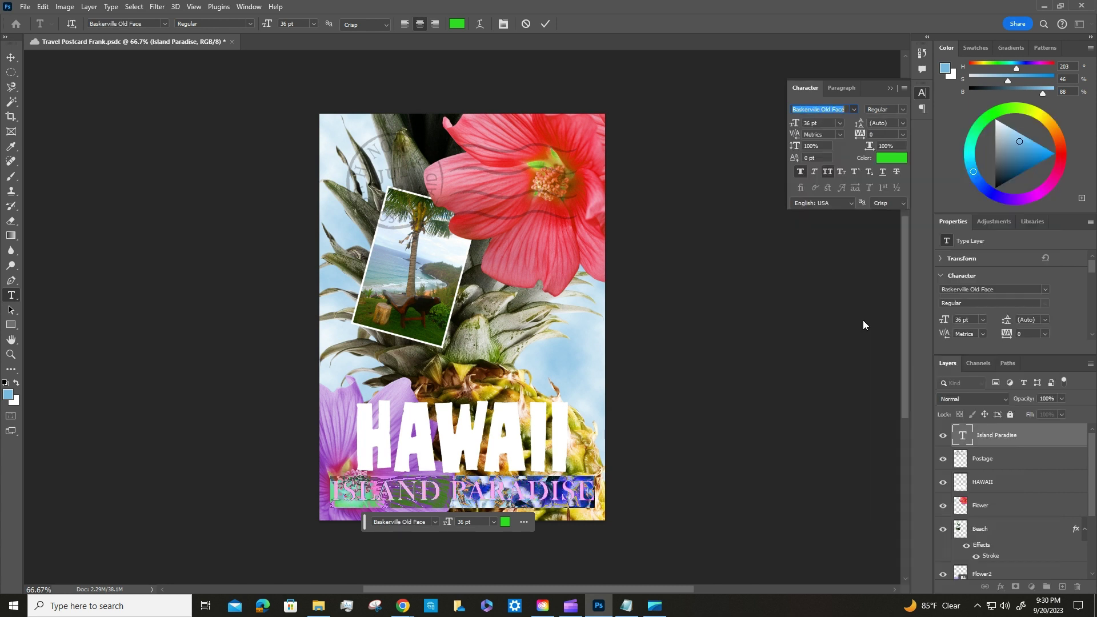
{"action": "left_click", "coordinate": [737, 417]}
{"action": "key", "text": "v"}
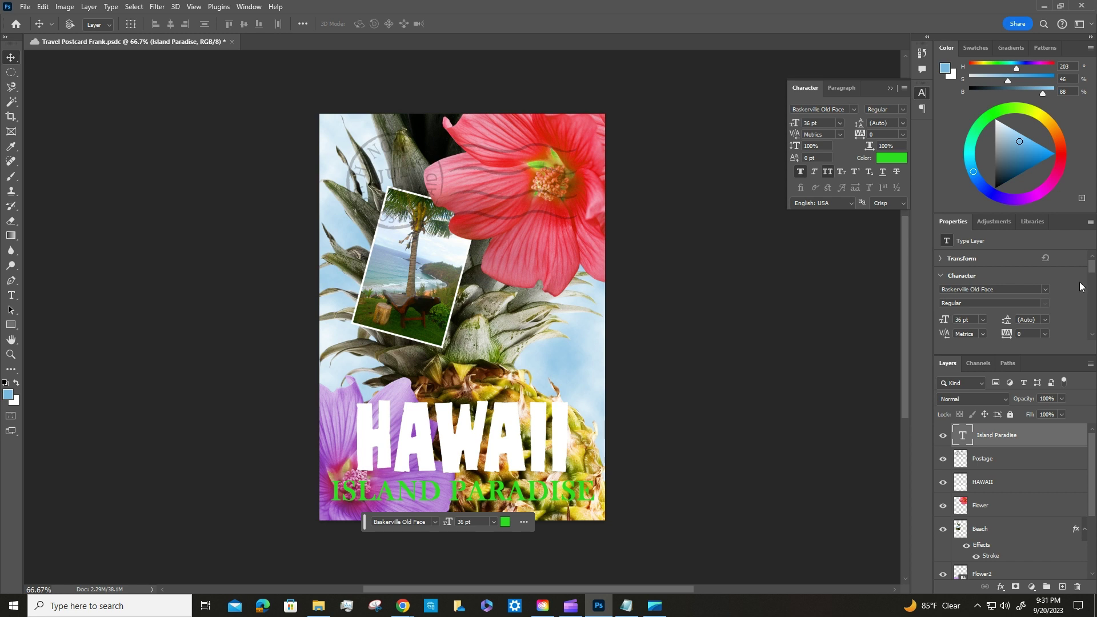
Step: Load the HAWAII layer's pixels as a selection and activate the Gradient tool
{"action": "left_click", "coordinate": [997, 485]}
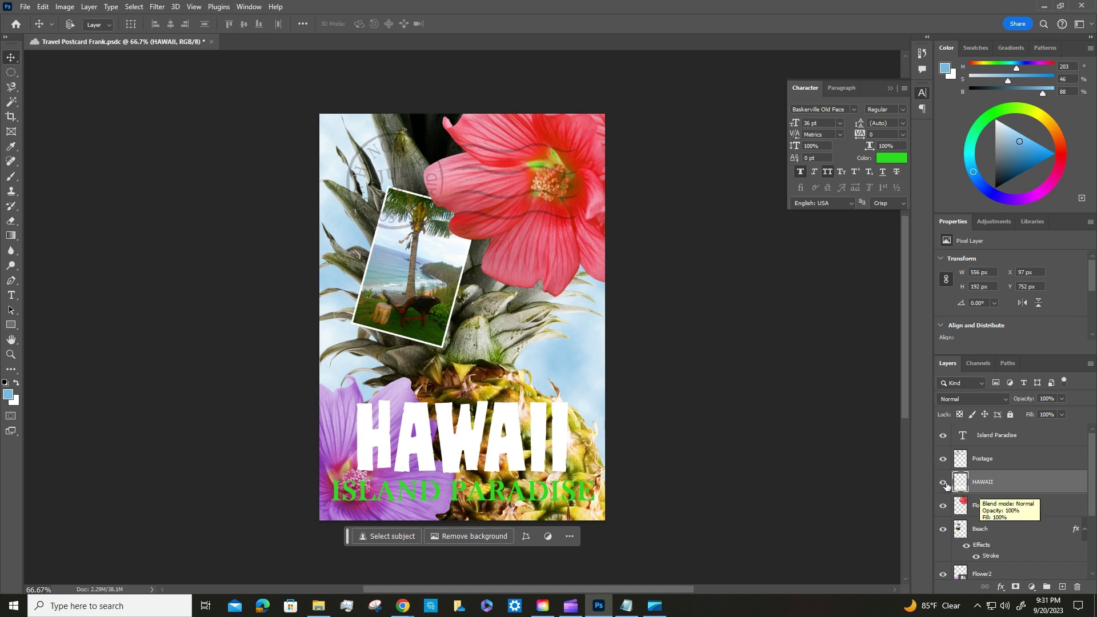
{"action": "right_click", "coordinate": [1003, 481]}
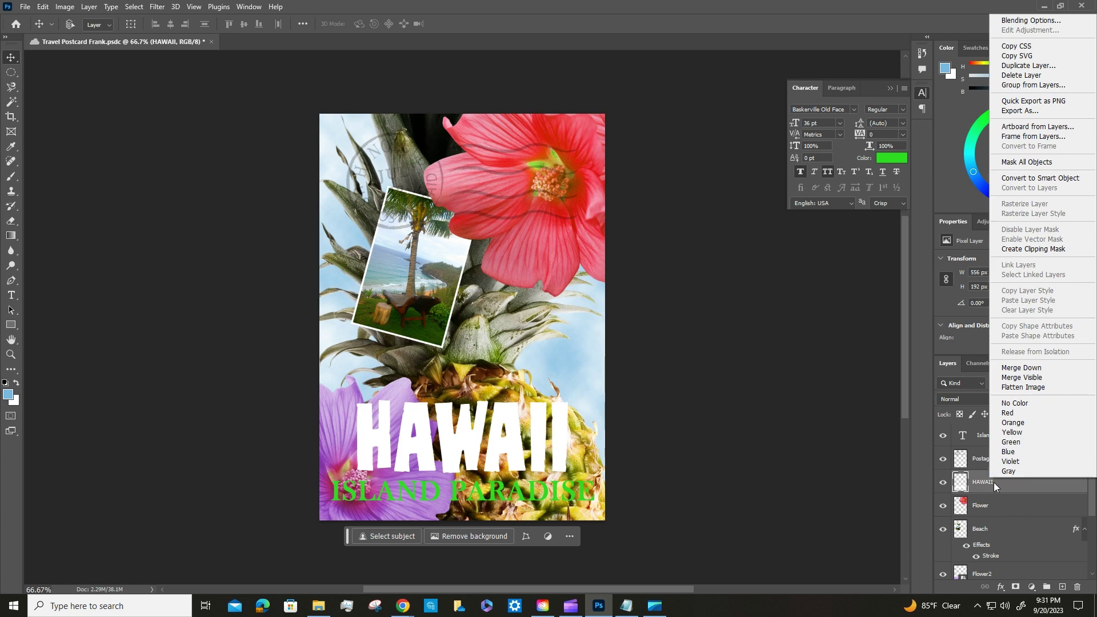
{"action": "right_click", "coordinate": [960, 485]}
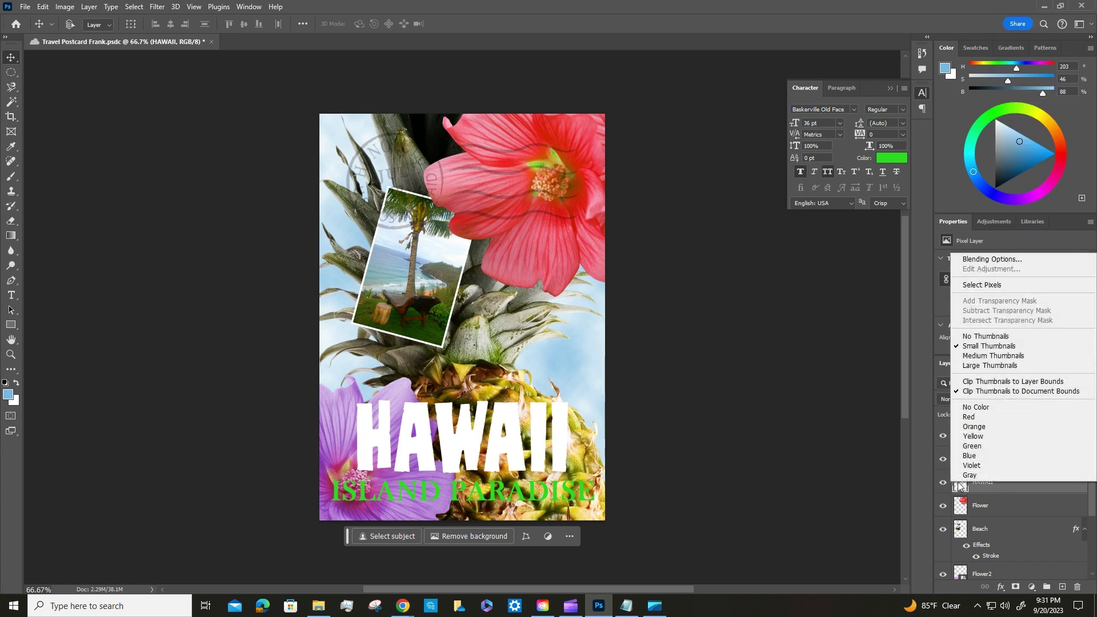
{"action": "left_click", "coordinate": [989, 282]}
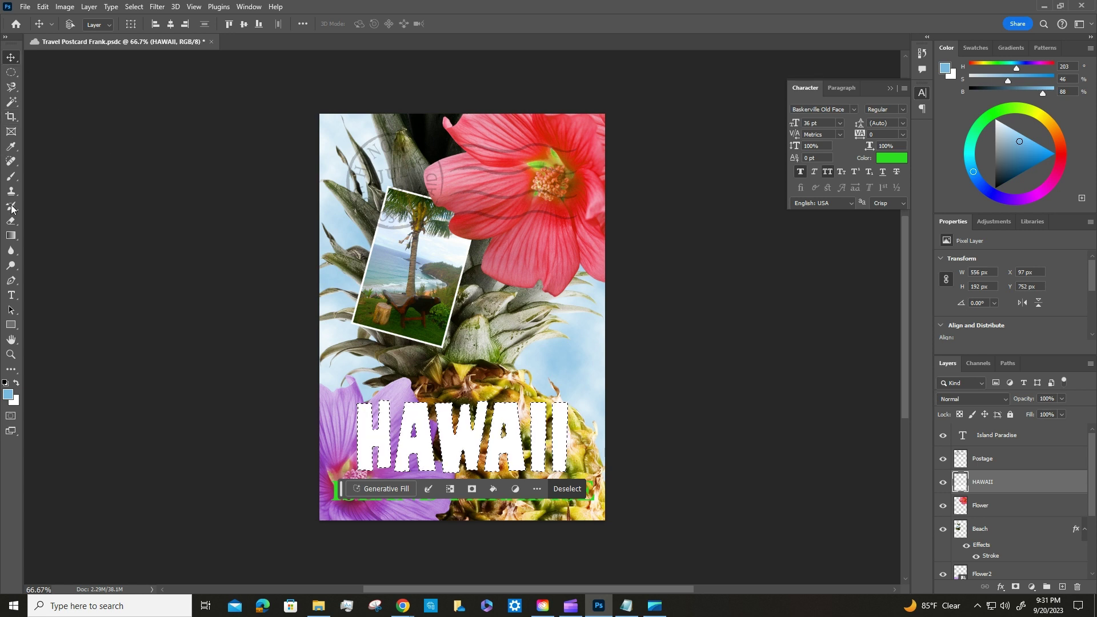
{"action": "left_click", "coordinate": [12, 236]}
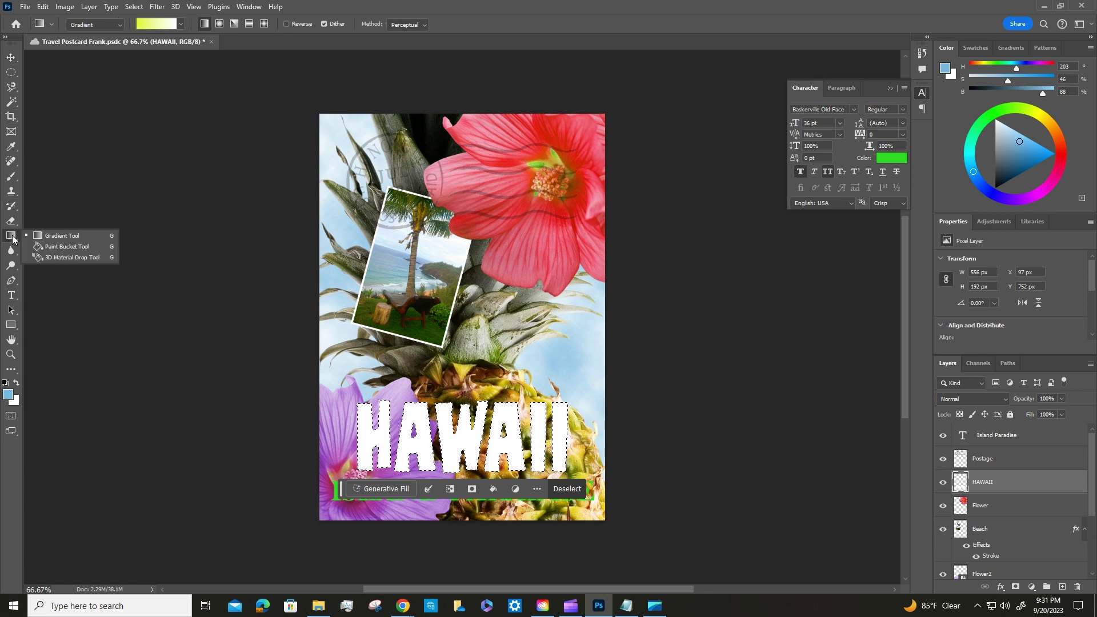
{"action": "left_click", "coordinate": [40, 235]}
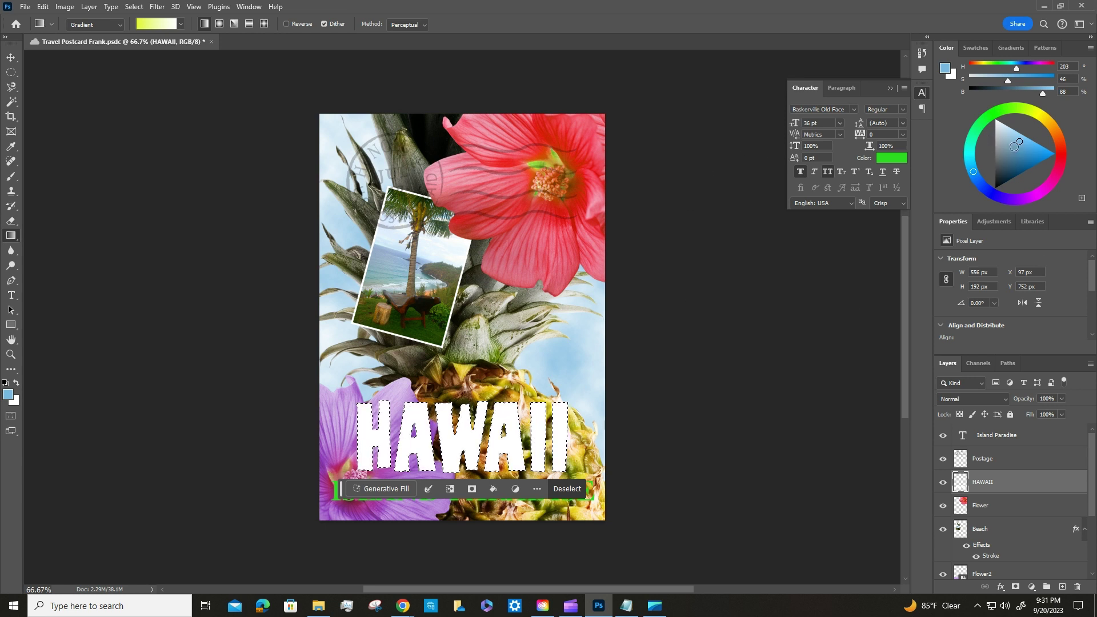
Step: Set the foreground to dark blue, choose the Basics foreground-to-background gradient, and save the postcard file
{"action": "left_click", "coordinate": [1025, 152]}
{"action": "left_click_drag", "start_coordinate": [1025, 152], "coordinate": [1017, 167]}
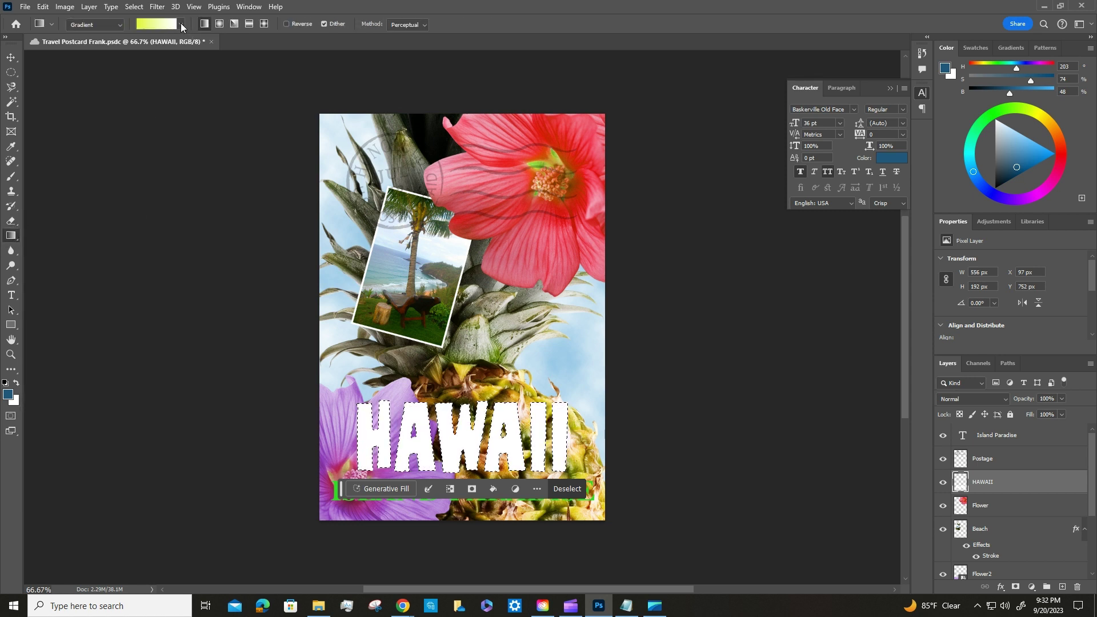
{"action": "left_click", "coordinate": [182, 25]}
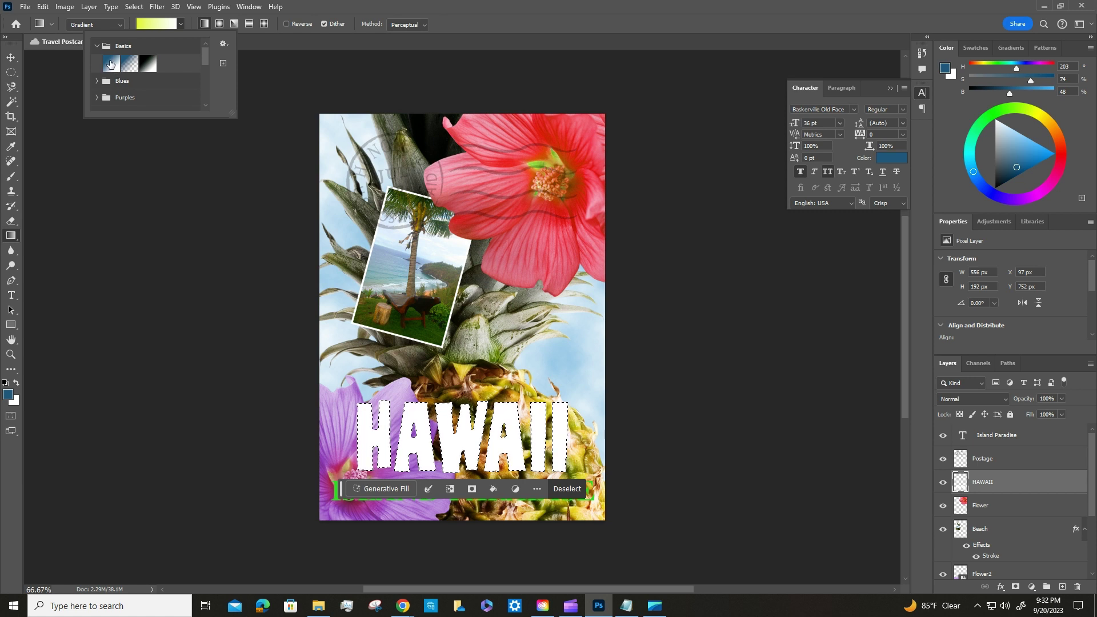
{"action": "left_click", "coordinate": [109, 61]}
{"action": "left_click", "coordinate": [183, 195]}
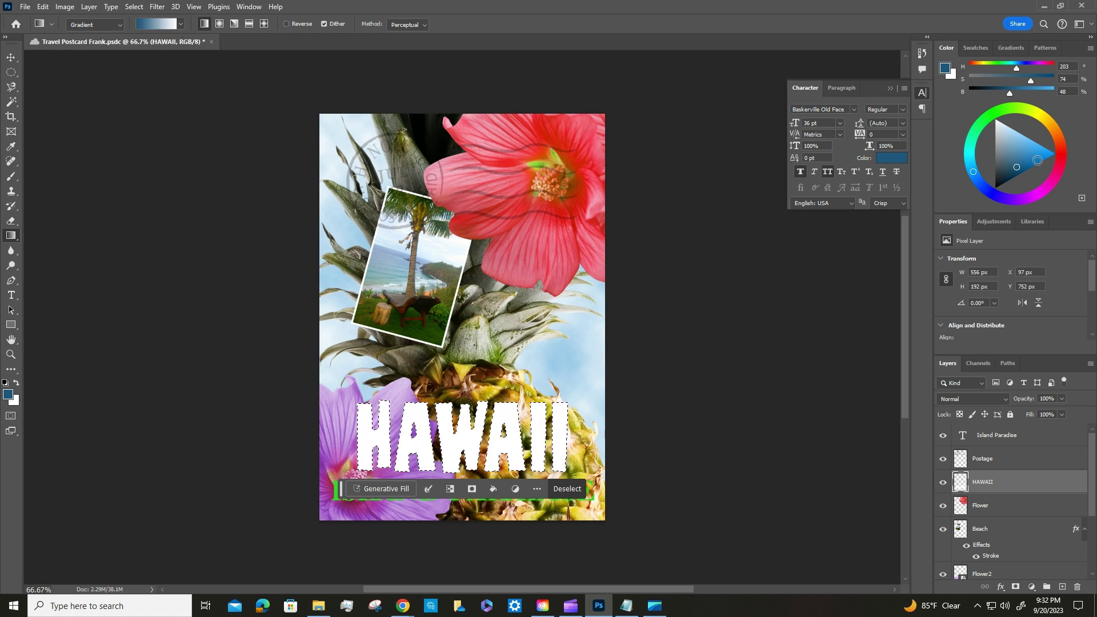
{"action": "key", "text": "ctrl+s"}
Step: Try a vertical linear gradient from medium blue to white across the selected HAWAII lettering, and undo it
{"action": "left_click", "coordinate": [1025, 157]}
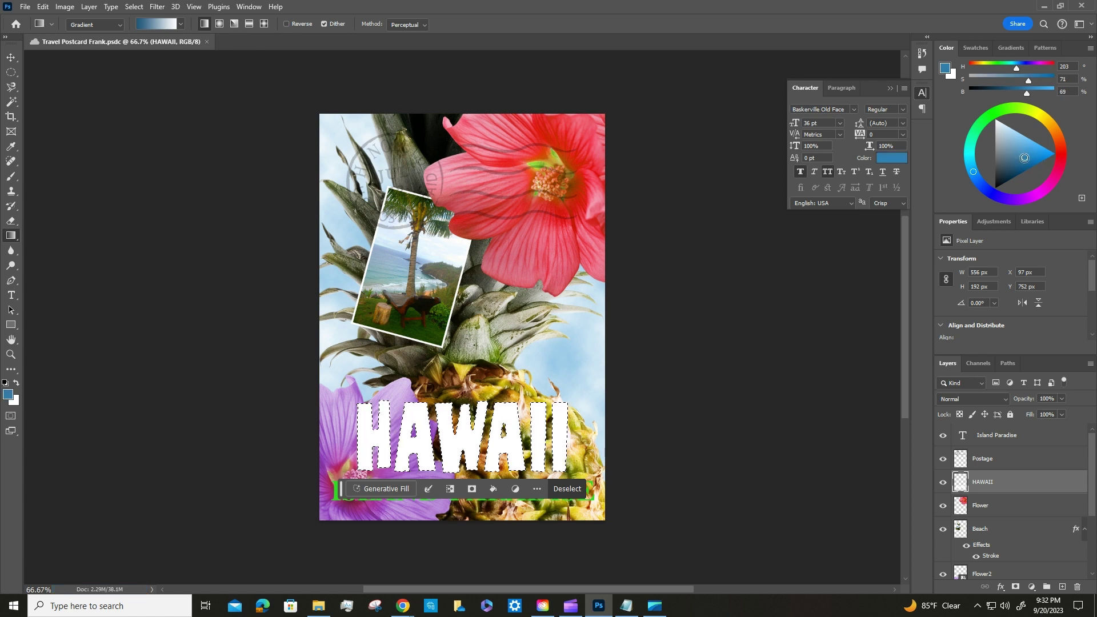
{"action": "left_click", "coordinate": [180, 25]}
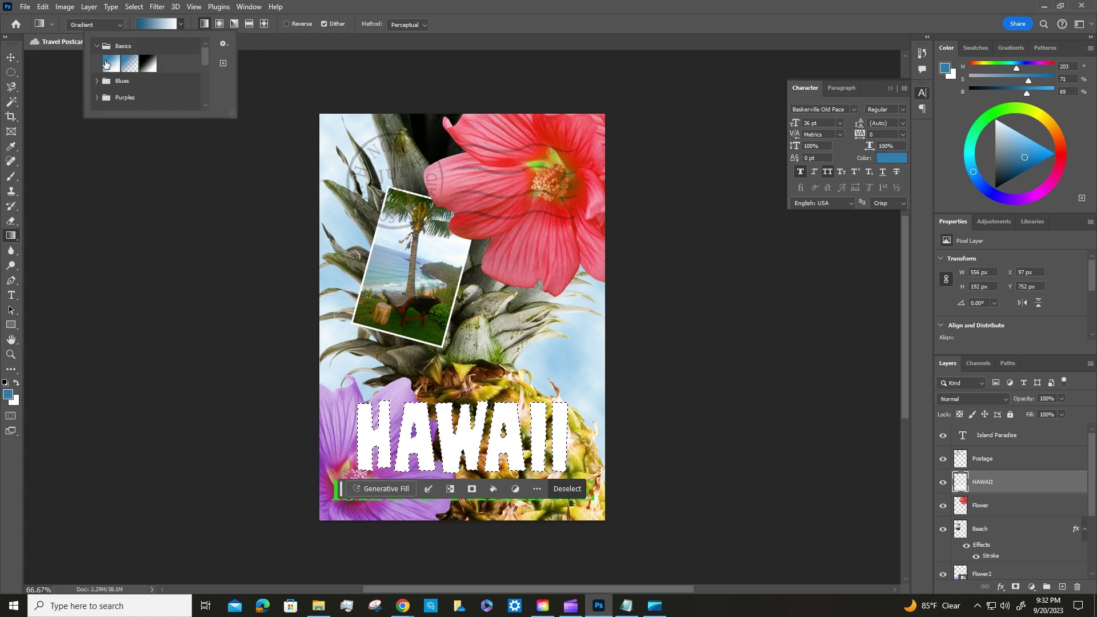
{"action": "left_click", "coordinate": [106, 64]}
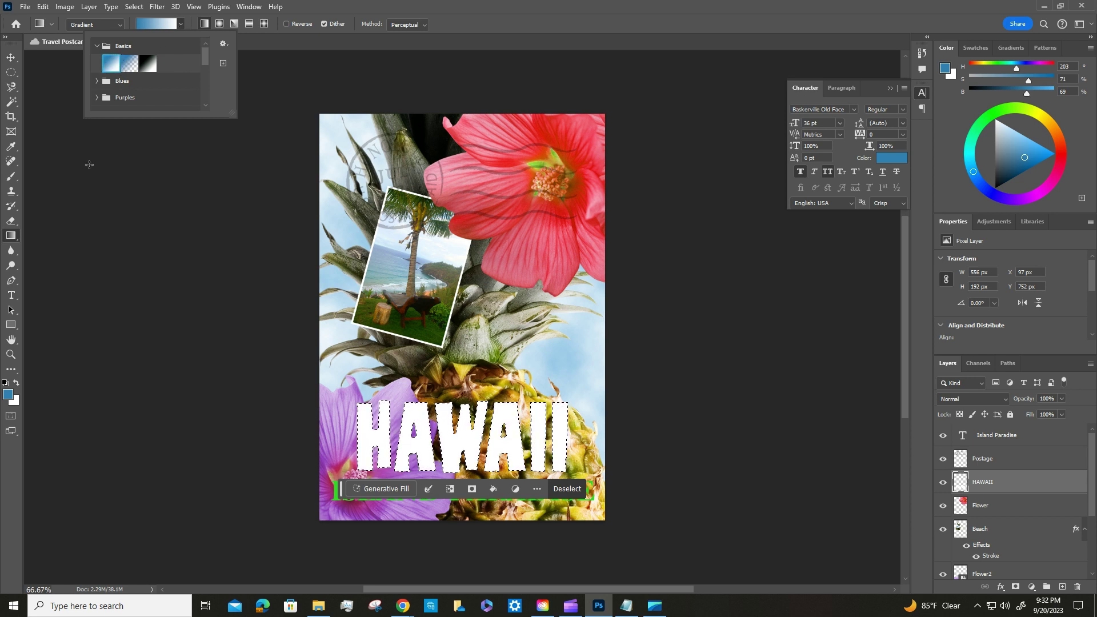
{"action": "left_click", "coordinate": [135, 221]}
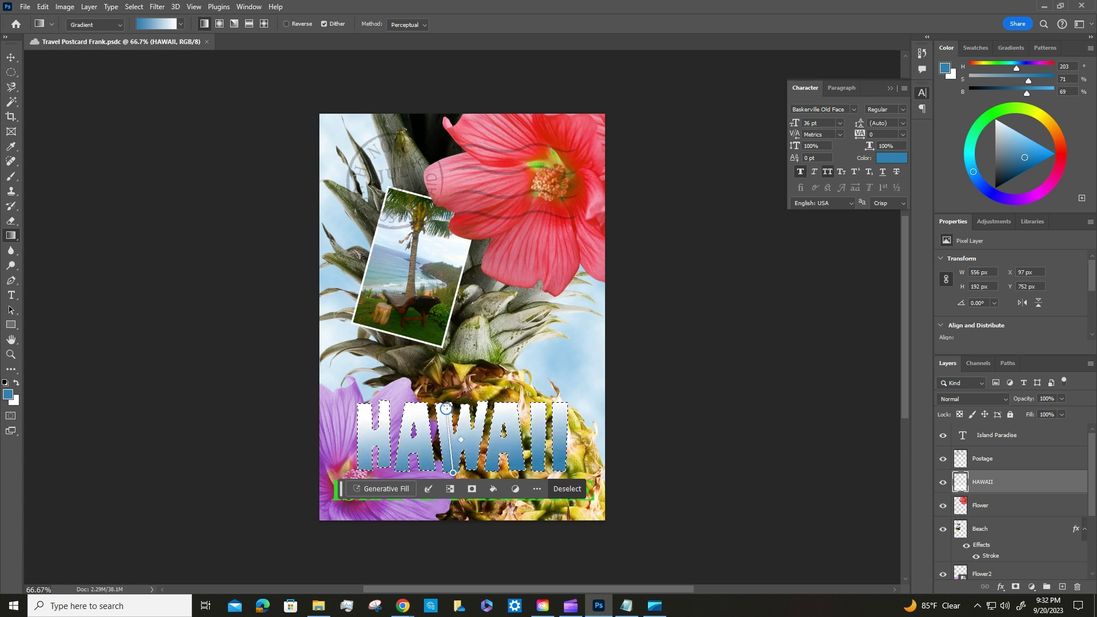
{"action": "left_click_drag", "start_coordinate": [455, 409], "coordinate": [455, 407]}
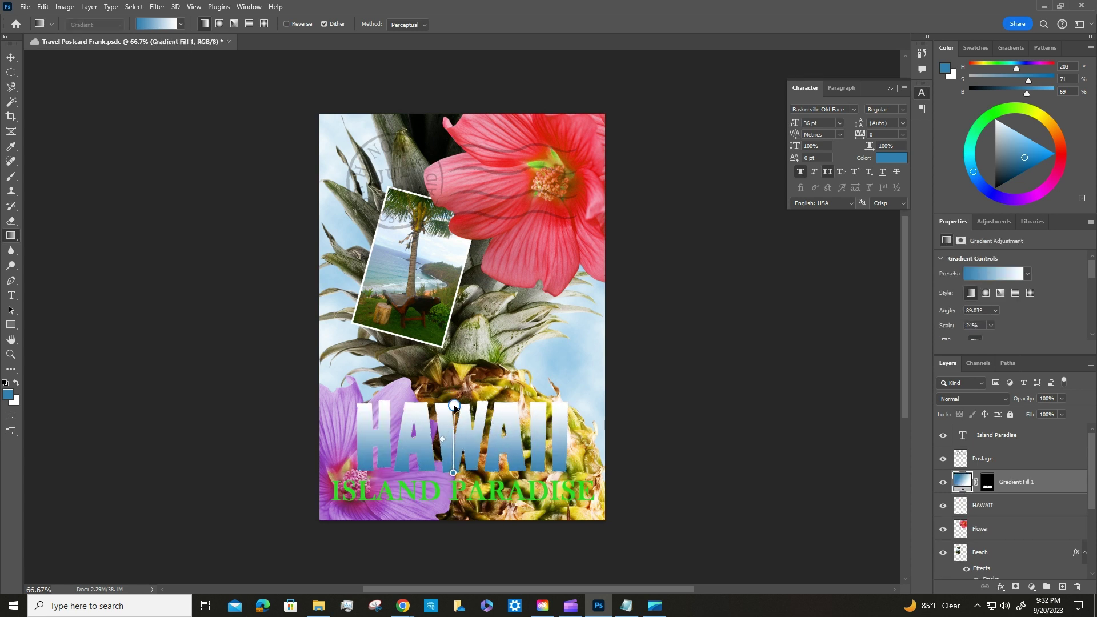
{"action": "key", "text": "ctrl+z"}
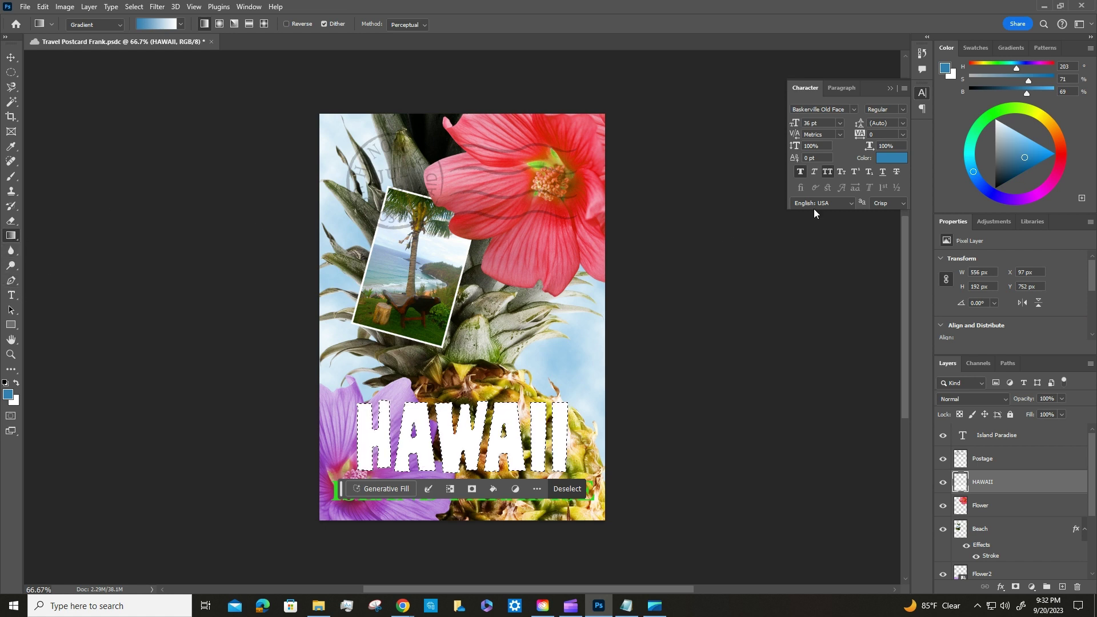
Step: Set the foreground color to yellow (H 58, S 64, B 77) and choose the Basics foreground-to-background gradient
{"action": "left_click_drag", "start_coordinate": [1034, 121], "coordinate": [1025, 153]}
{"action": "left_click", "coordinate": [1023, 145]}
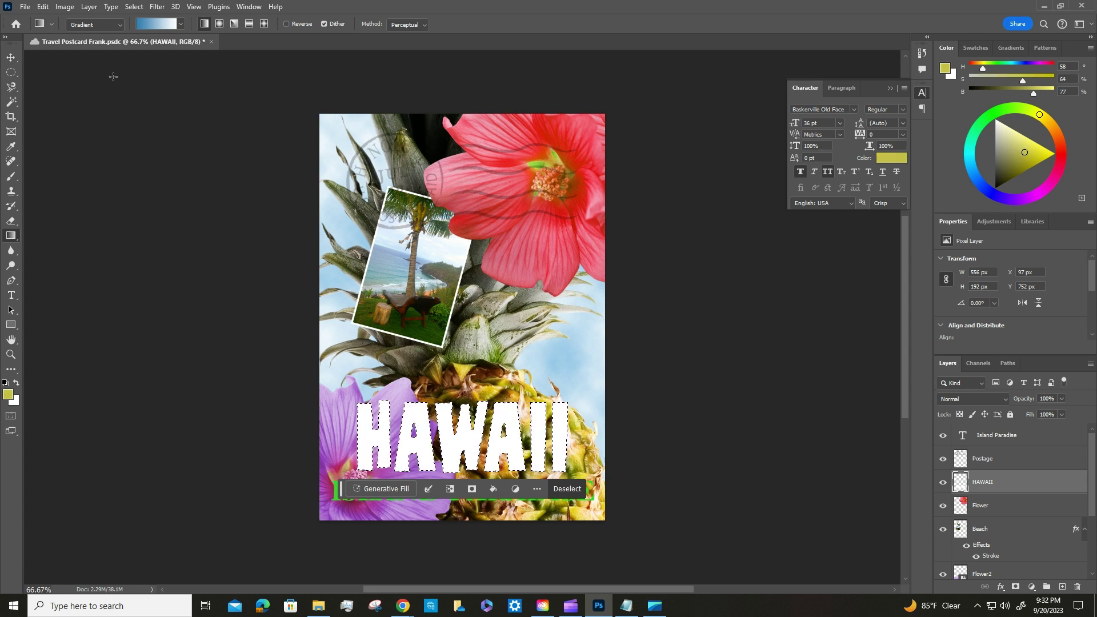
{"action": "left_click", "coordinate": [181, 24]}
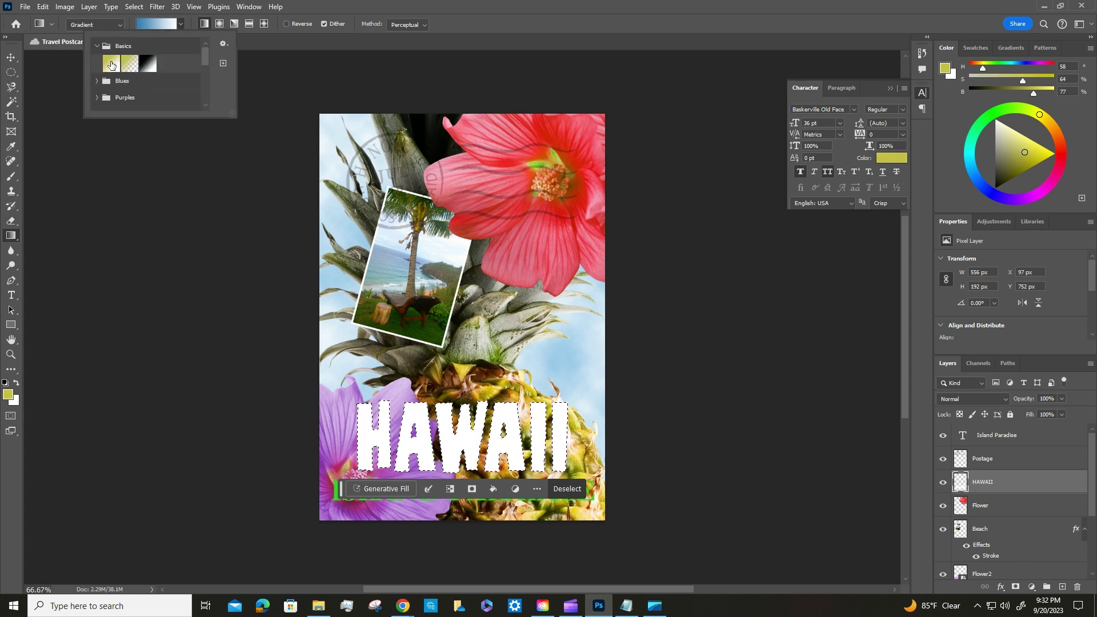
{"action": "left_click", "coordinate": [112, 65]}
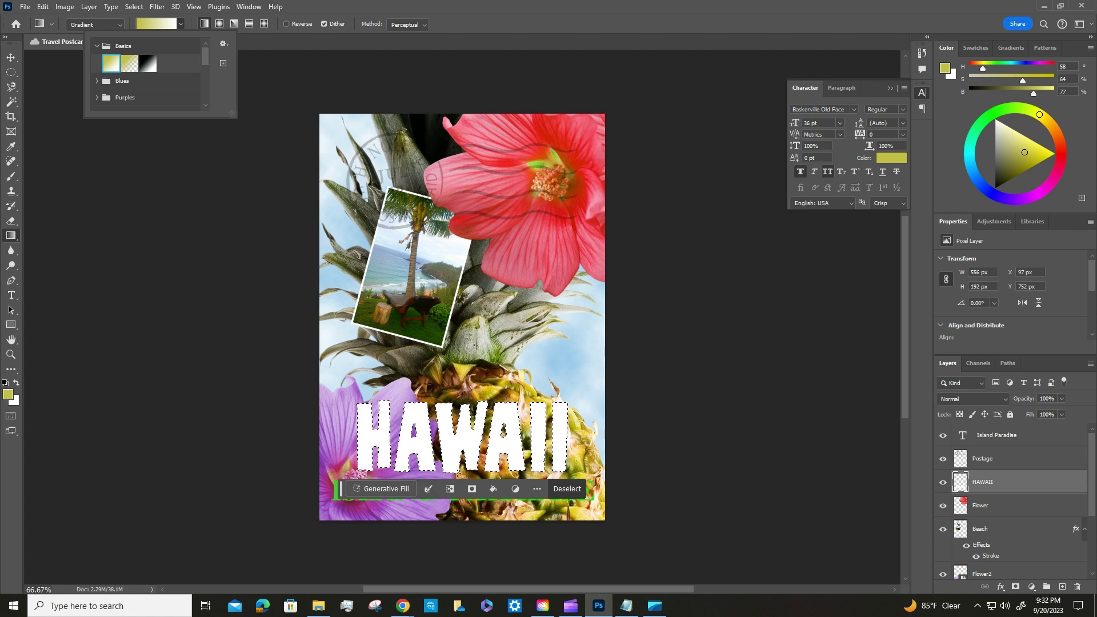
{"action": "key", "text": "Return"}
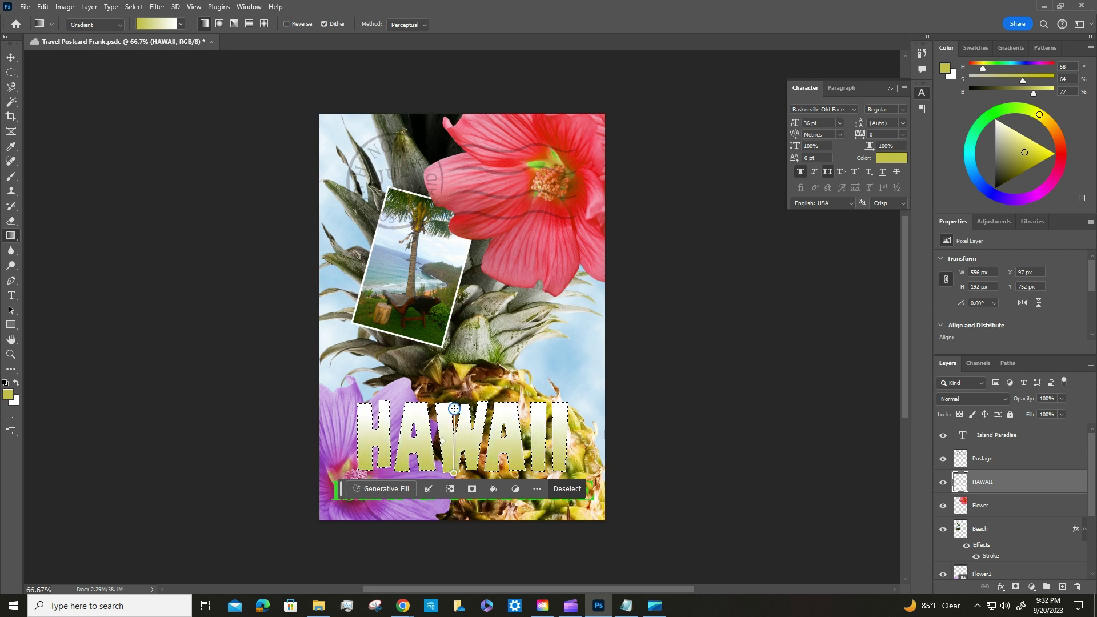
Step: Try a yellow-to-white linear gradient on HAWAII, varying how far above the letters it ends, and undo it
{"action": "left_click_drag", "start_coordinate": [451, 399], "coordinate": [449, 365]}
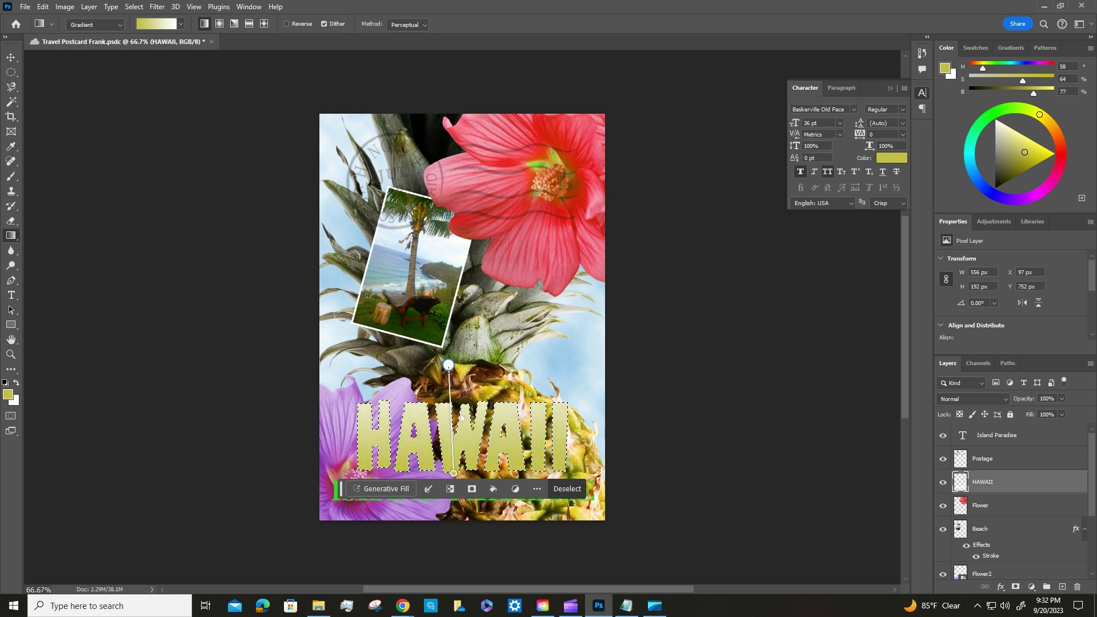
{"action": "key", "text": "Return"}
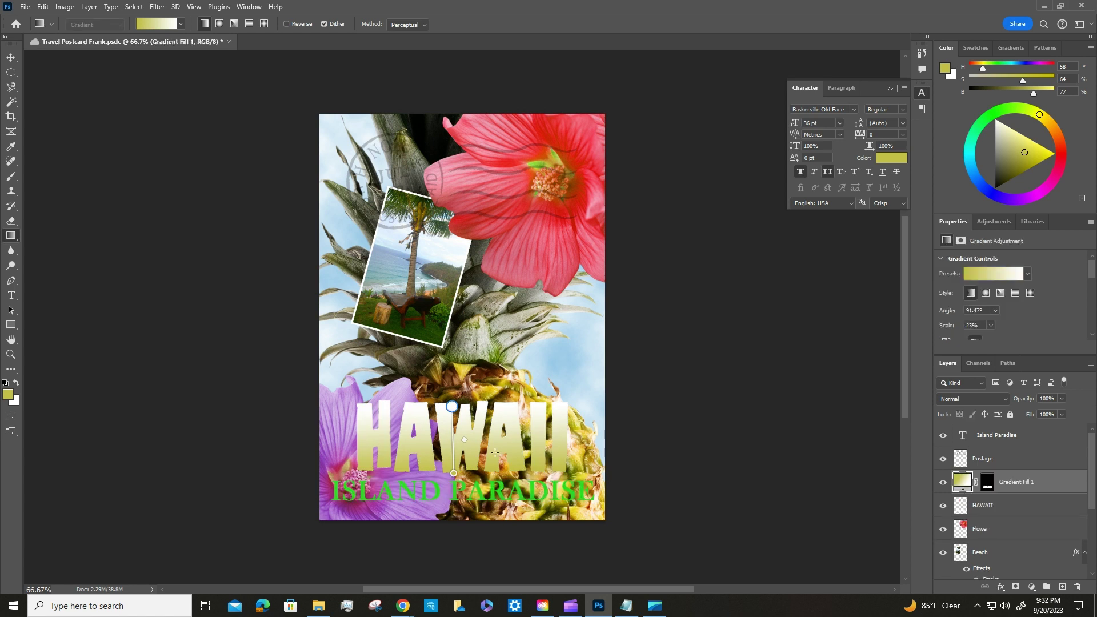
{"action": "key", "text": "ctrl+z"}
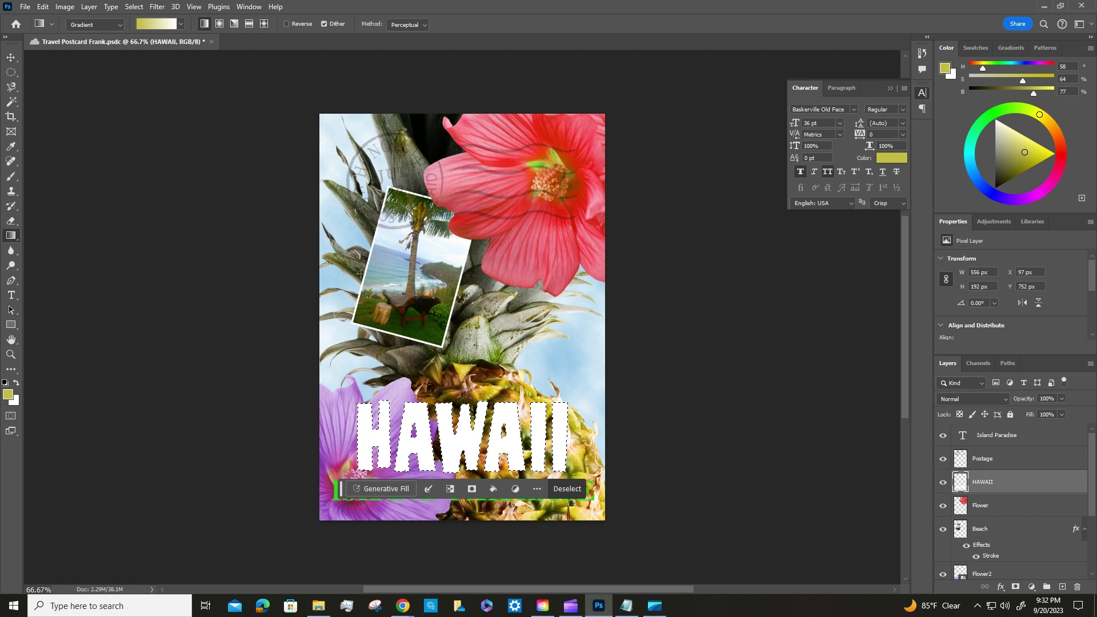
Step: Try a yellow-to-white radial gradient spreading outward from the center of the HAWAII lettering, and undo it
{"action": "left_click", "coordinate": [121, 27]}
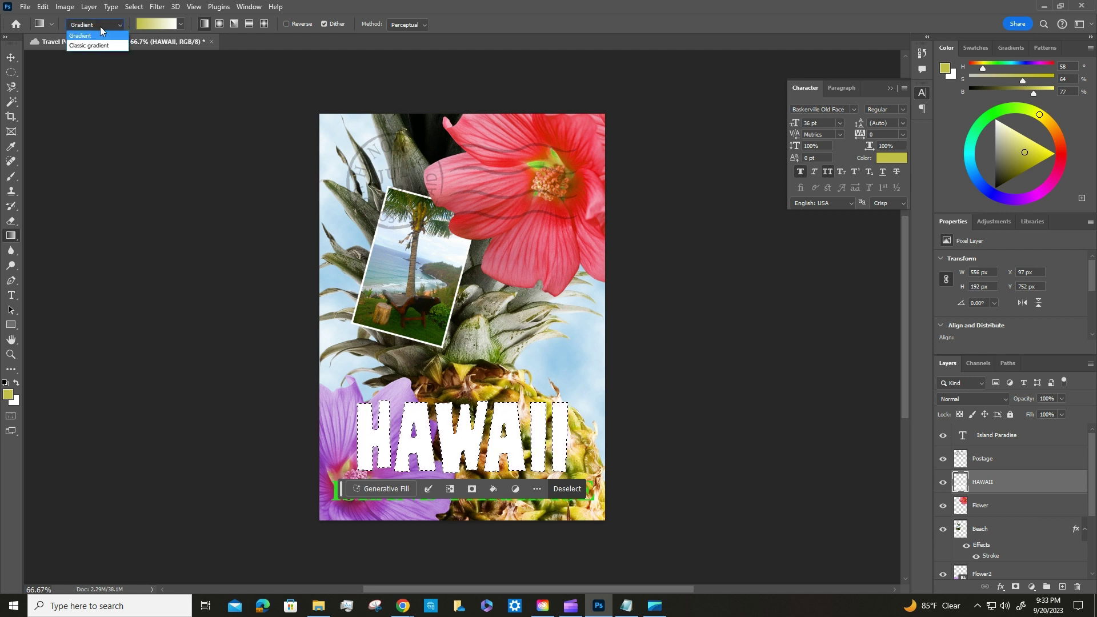
{"action": "left_click", "coordinate": [97, 35]}
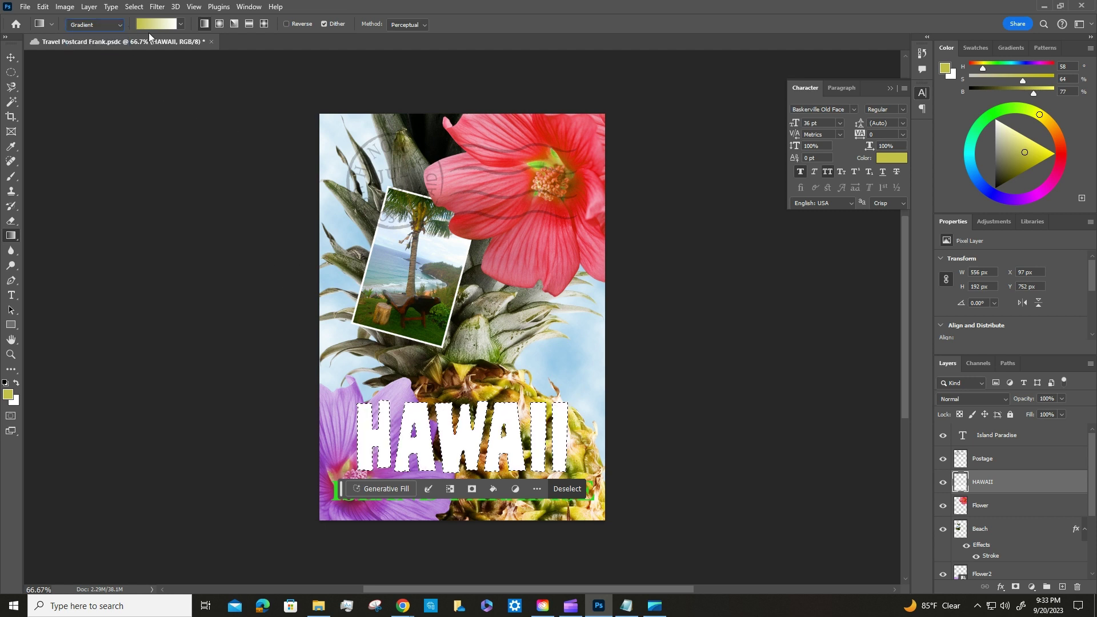
{"action": "left_click", "coordinate": [220, 25]}
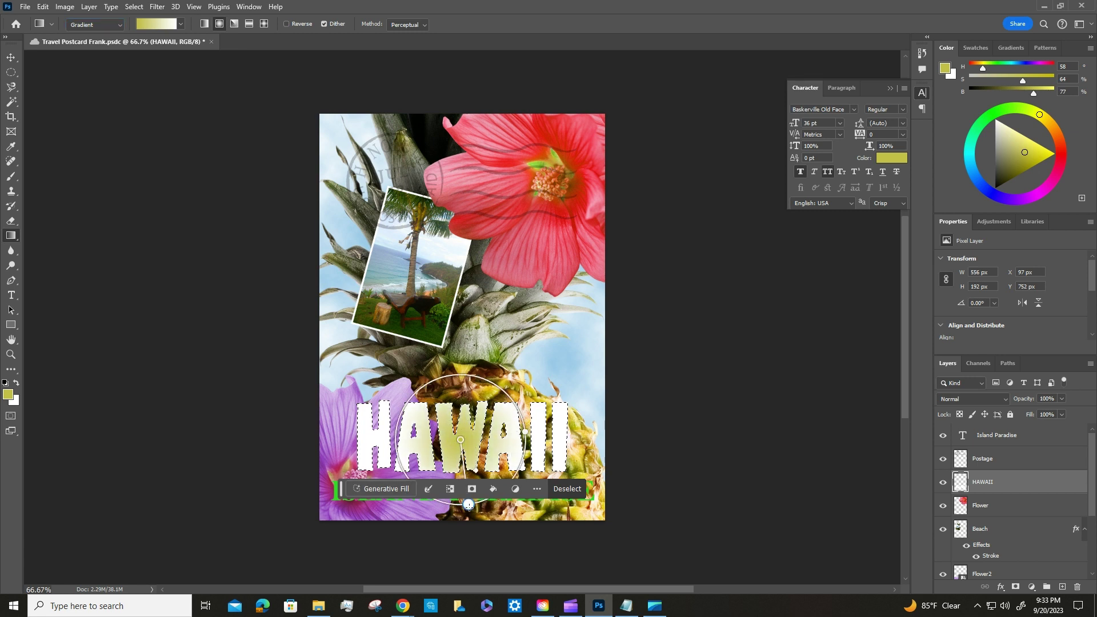
{"action": "left_click_drag", "start_coordinate": [469, 504], "coordinate": [480, 552]}
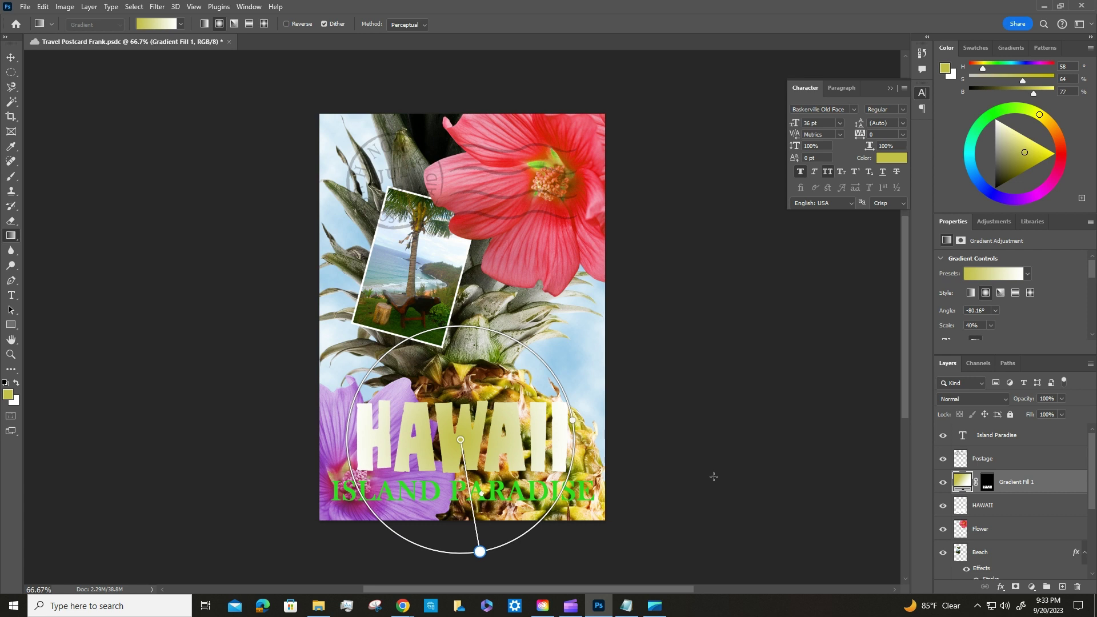
{"action": "key", "text": "ctrl+z"}
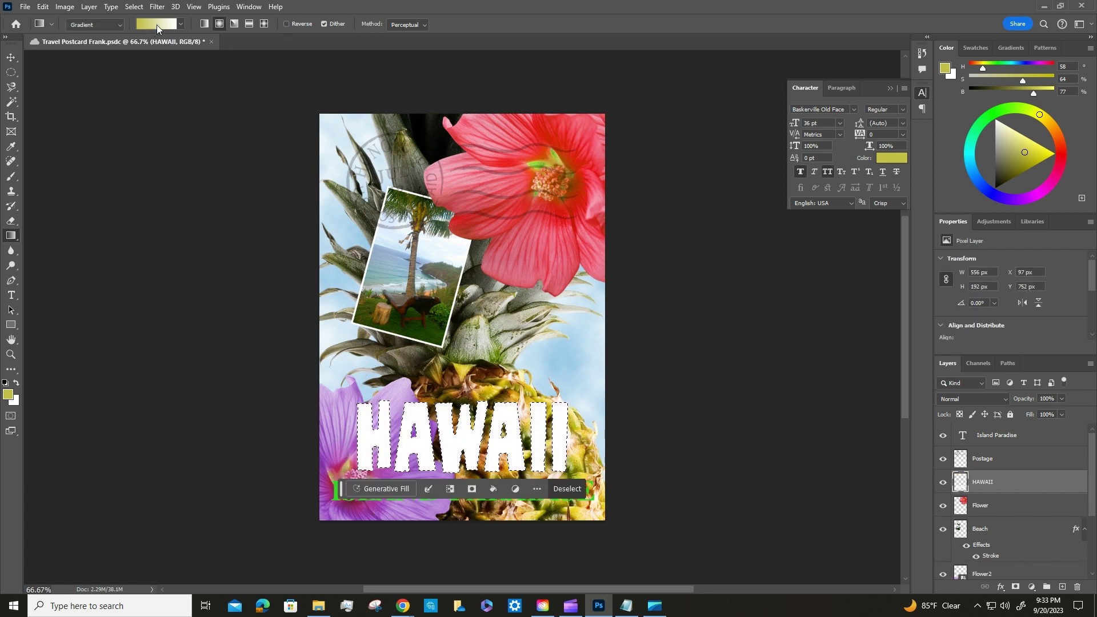
Step: Fill the selected HAWAII lettering with a linear gradient running from yellow at the letters' base to white at their top
{"action": "left_click", "coordinate": [205, 24]}
{"action": "left_click_drag", "start_coordinate": [453, 474], "coordinate": [452, 406]}
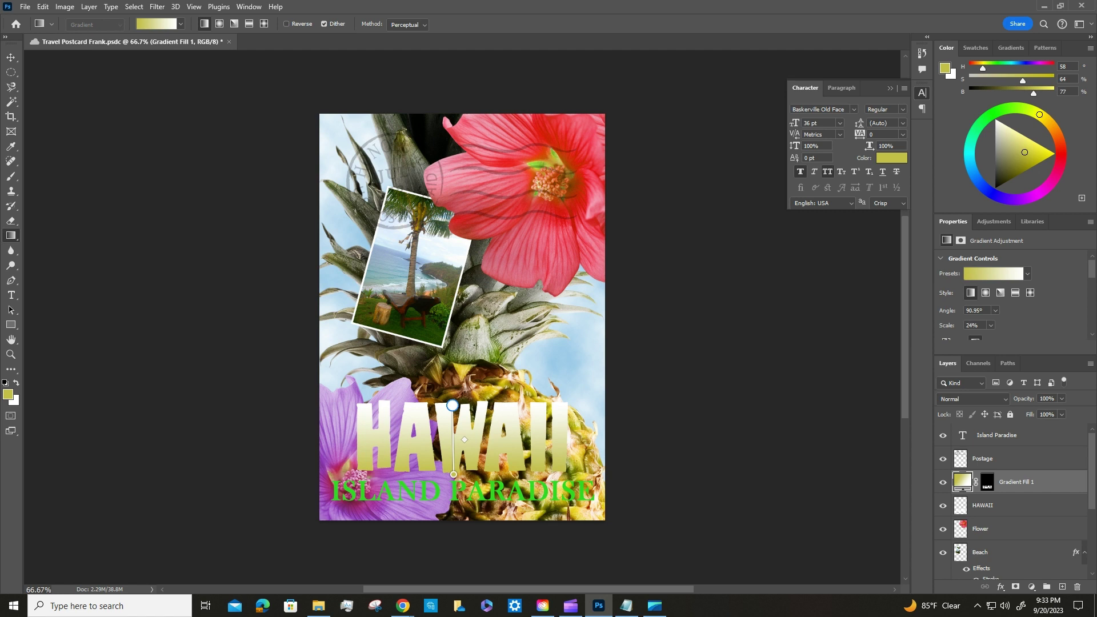
Step: Add a Multiply drop shadow with 75% opacity to the Island Paradise text layer
{"action": "left_click", "coordinate": [1016, 435]}
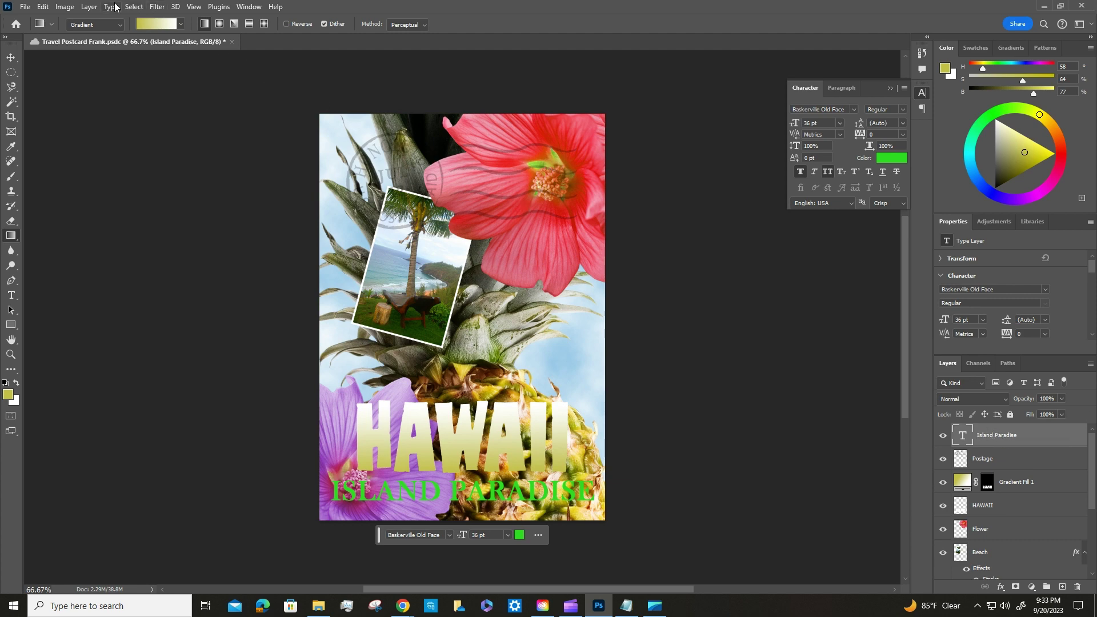
{"action": "left_click", "coordinate": [90, 6]}
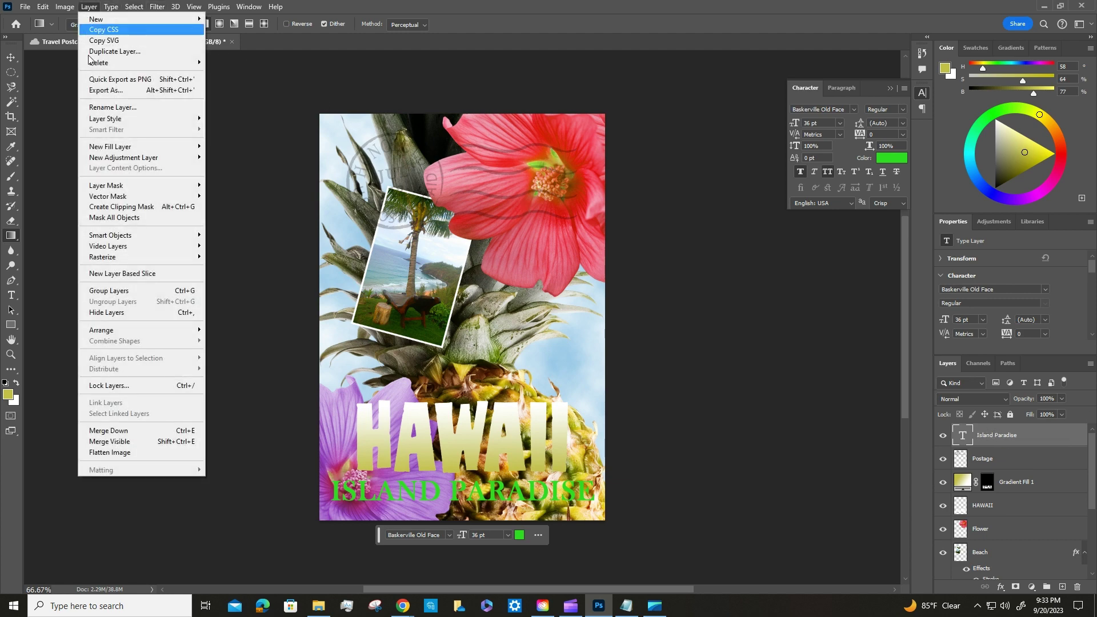
{"action": "mouse_move", "coordinate": [125, 122]}
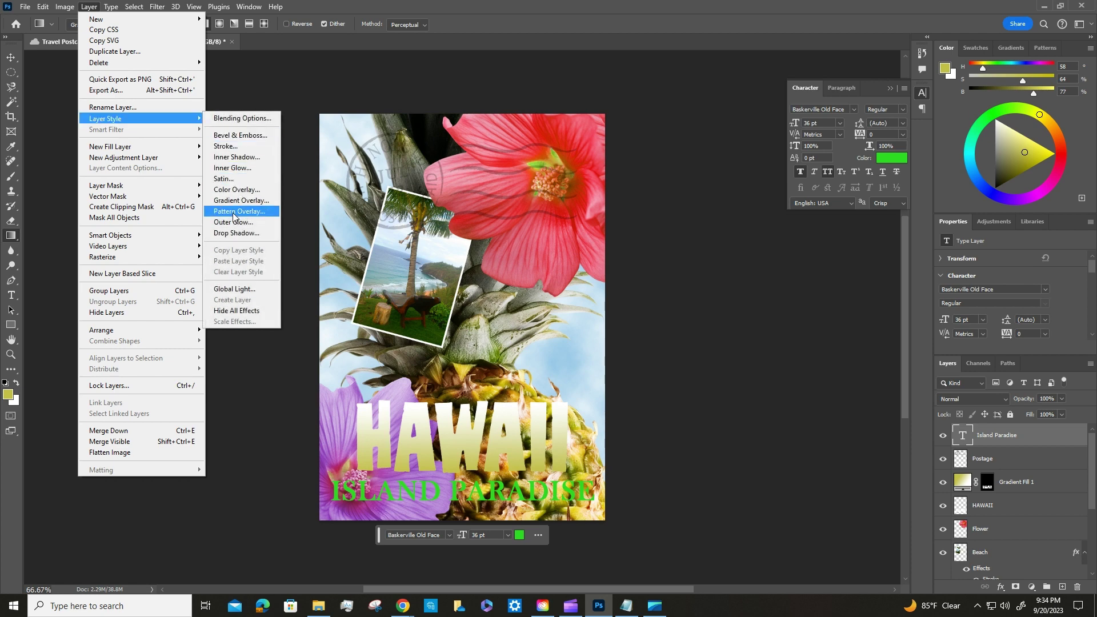
{"action": "left_click", "coordinate": [237, 234]}
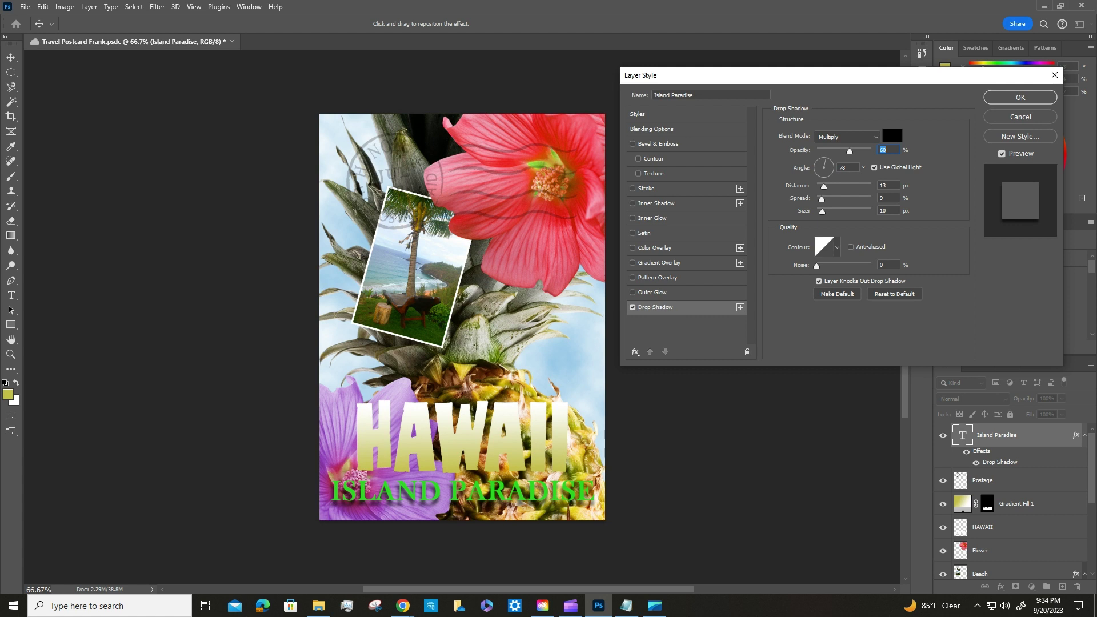
{"action": "left_click", "coordinate": [861, 134]}
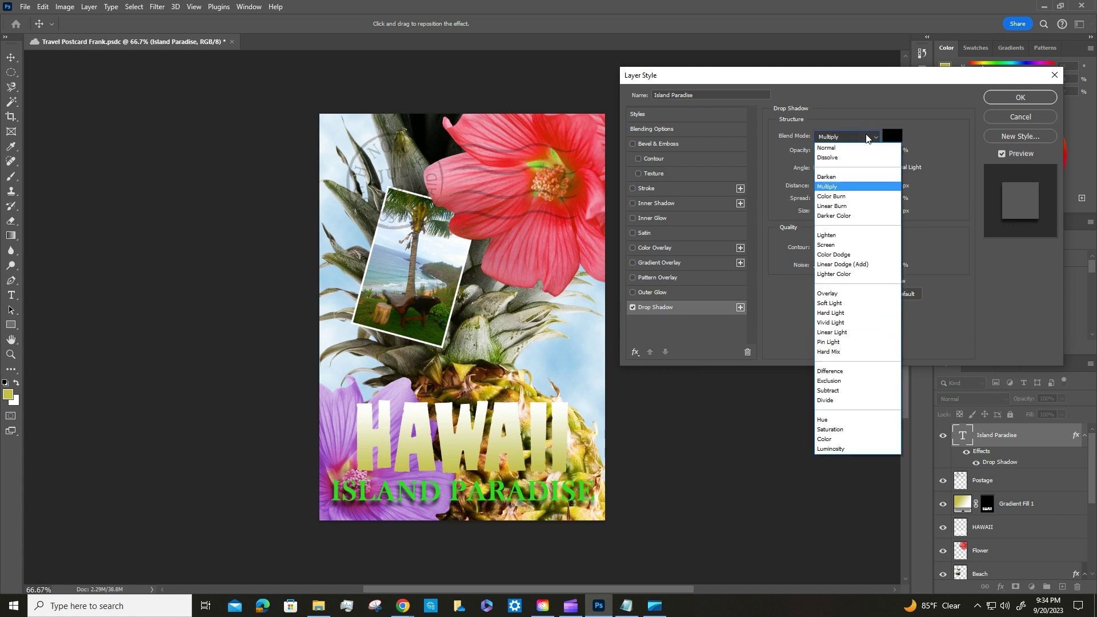
{"action": "left_click", "coordinate": [861, 134]}
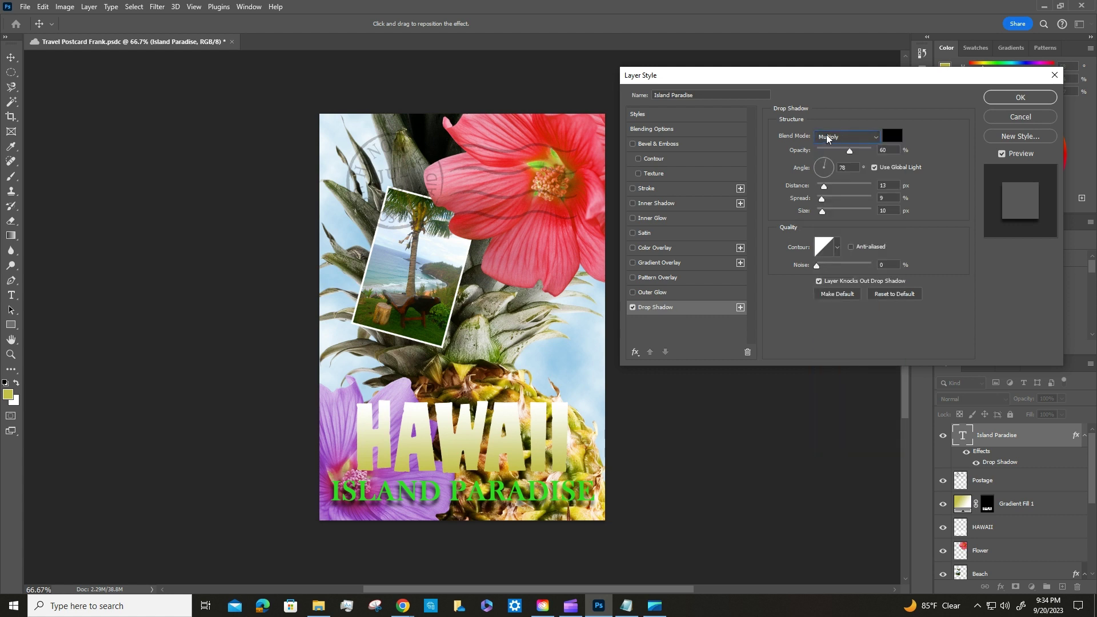
{"action": "double_click", "coordinate": [891, 150]}
{"action": "type", "text": "75"}
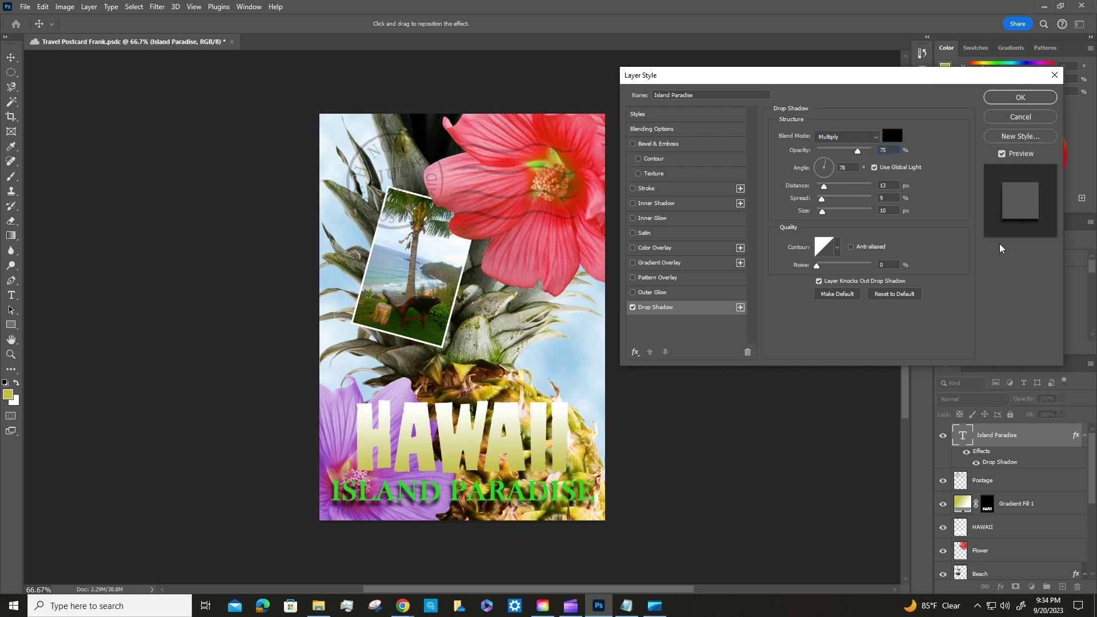
Step: Set the Island Paradise drop shadow's distance to 5 px and spread to 30%, and apply the style
{"action": "double_click", "coordinate": [880, 185]}
{"action": "key", "text": "BackSpace"}
{"action": "key", "text": "ctrl+z"}
{"action": "type", "text": "5"}
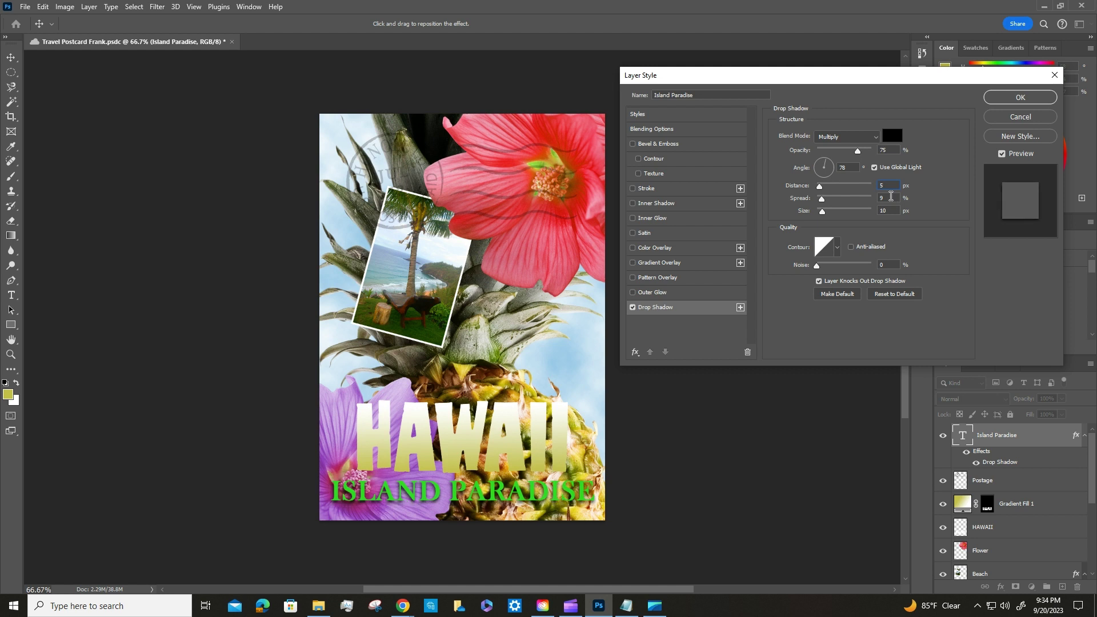
{"action": "double_click", "coordinate": [886, 199]}
{"action": "type", "text": "30"}
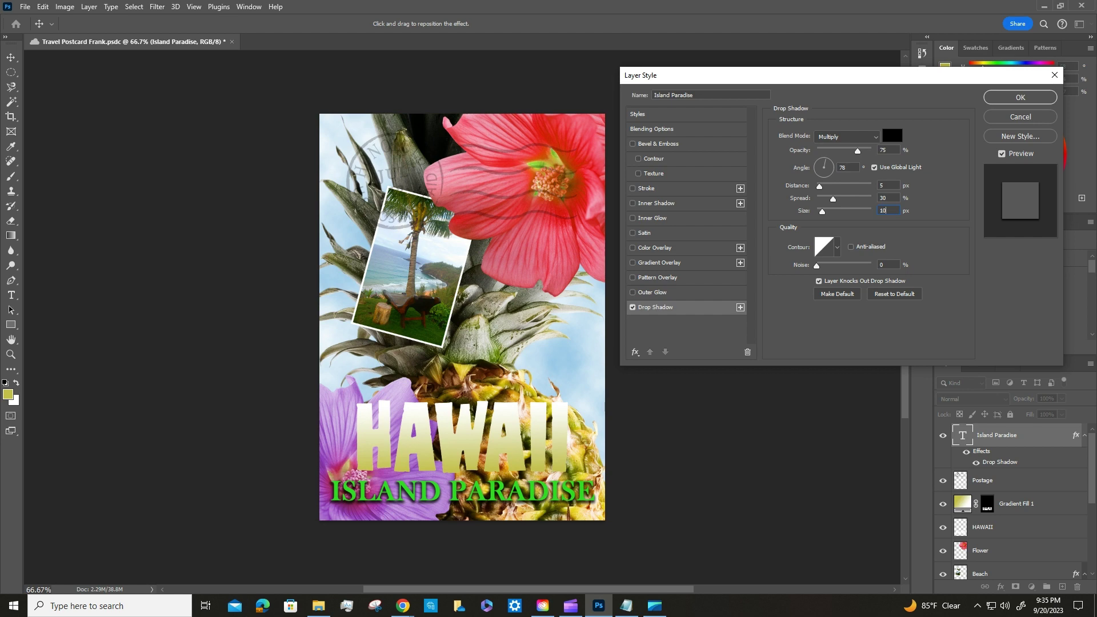
{"action": "left_click", "coordinate": [1003, 94]}
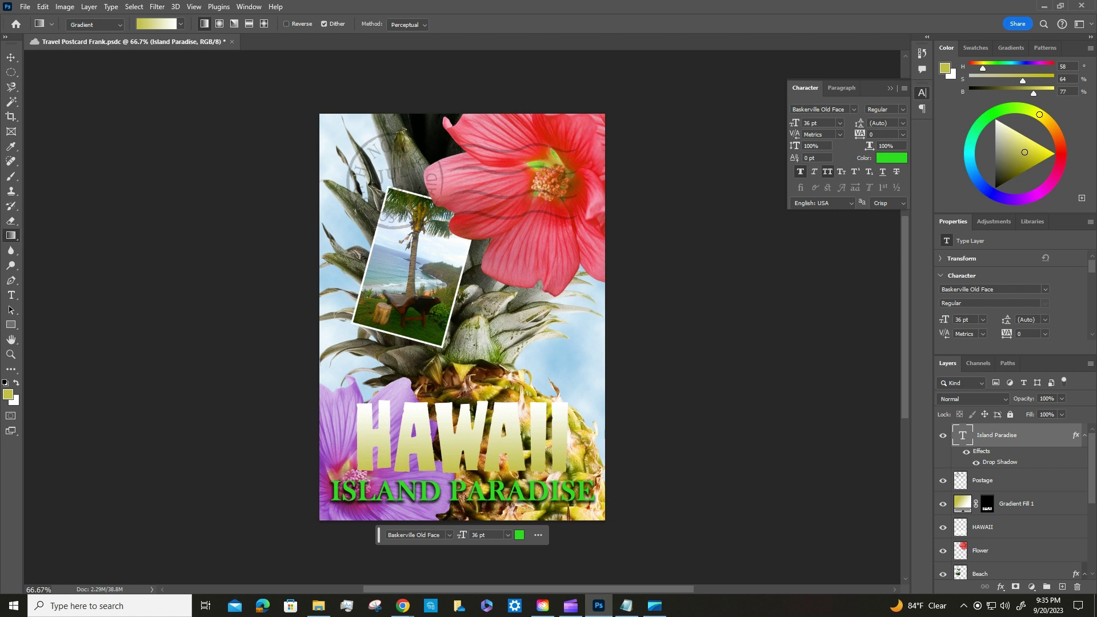
Step: Toggle the Island Paradise effects to compare the text, and copy them onto the HAWAII layer
{"action": "left_click", "coordinate": [976, 462]}
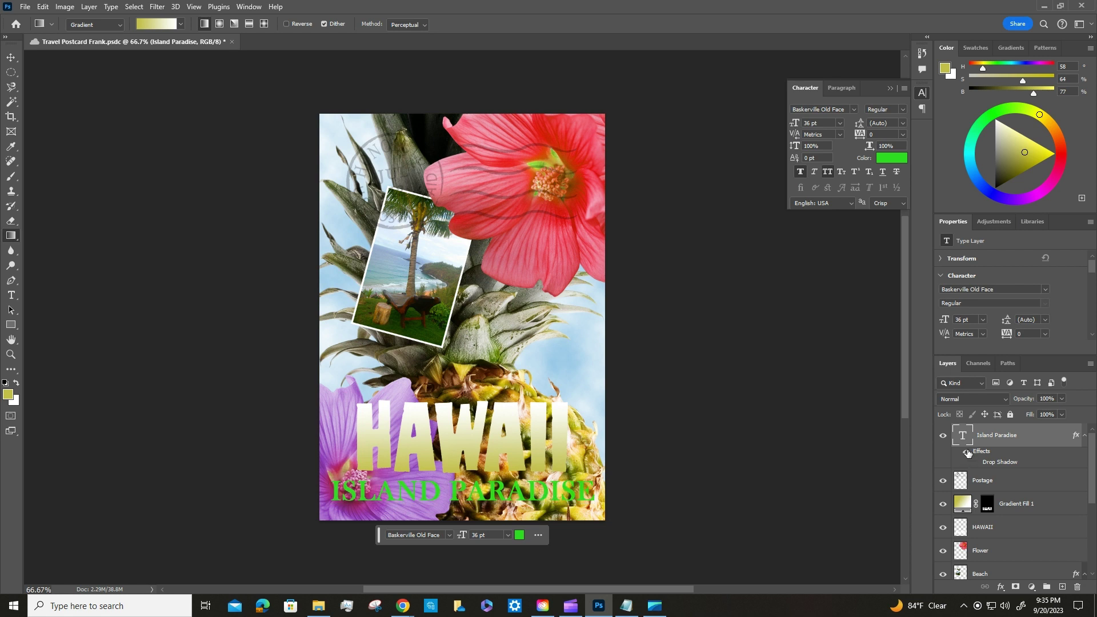
{"action": "left_click", "coordinate": [967, 452]}
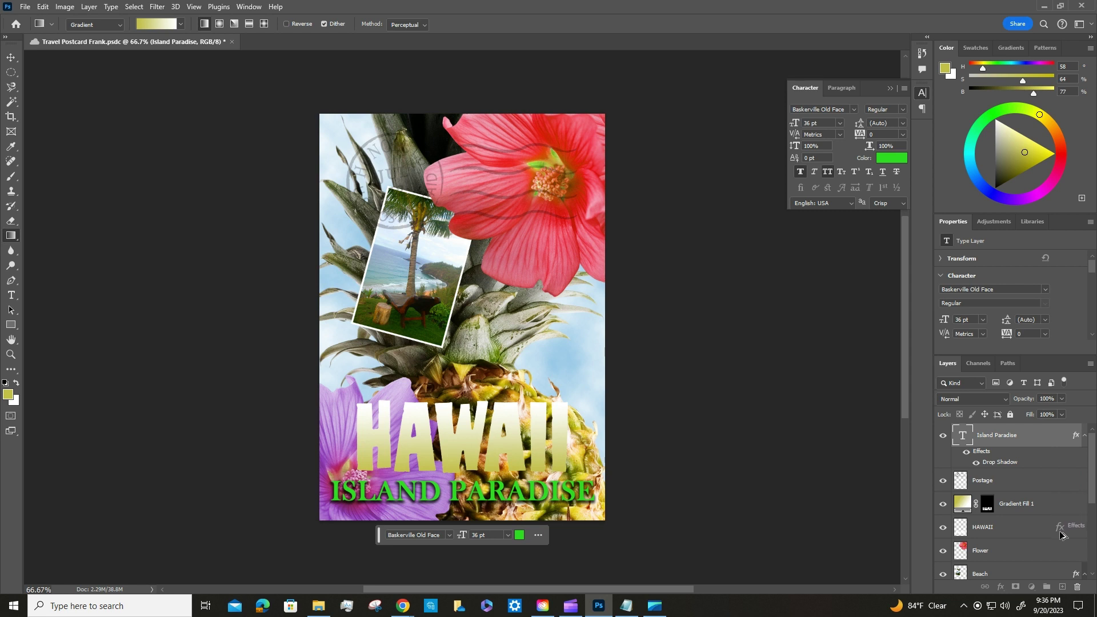
{"action": "left_click_drag", "start_coordinate": [1061, 535], "coordinate": [1062, 531]}
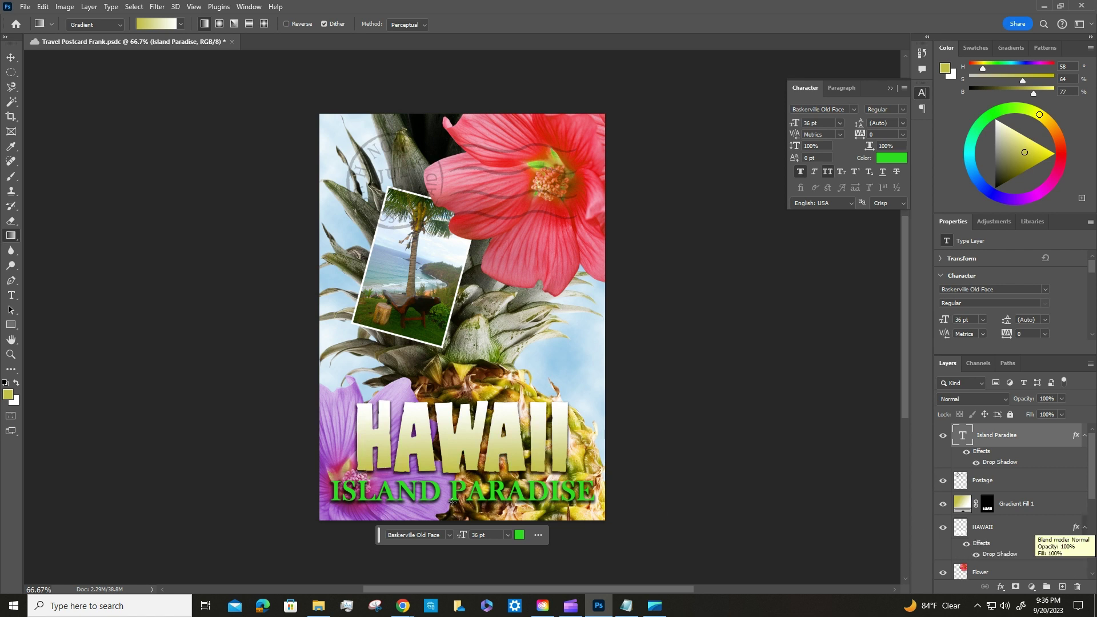
Step: Add a 4 px green outside Stroke to the HAWAII layer and apply the style
{"action": "left_click", "coordinate": [1076, 529]}
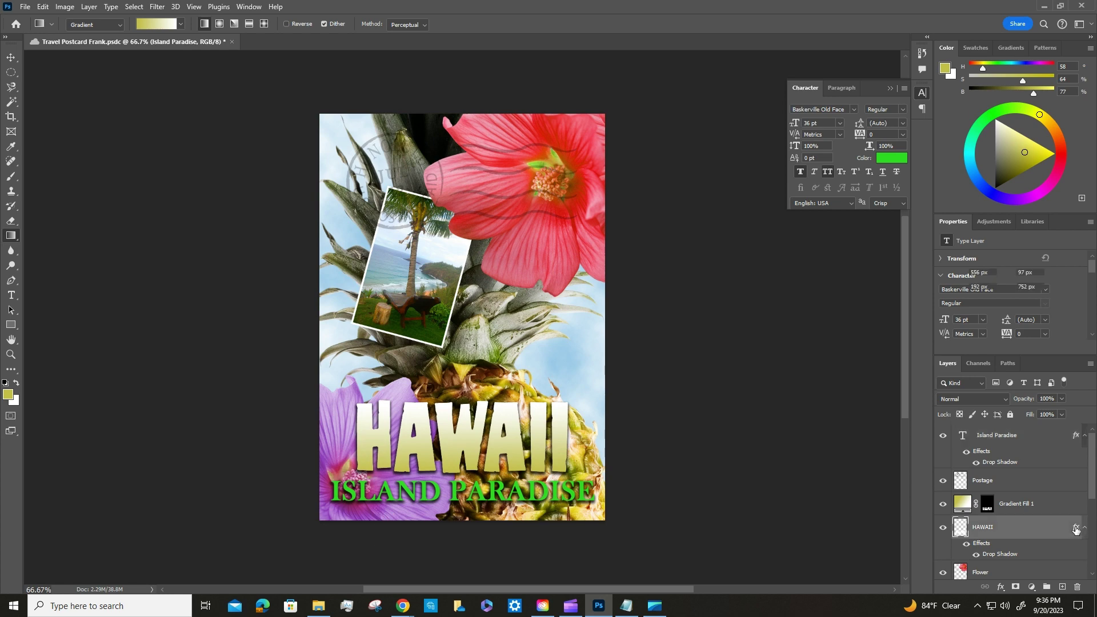
{"action": "double_click", "coordinate": [1077, 526]}
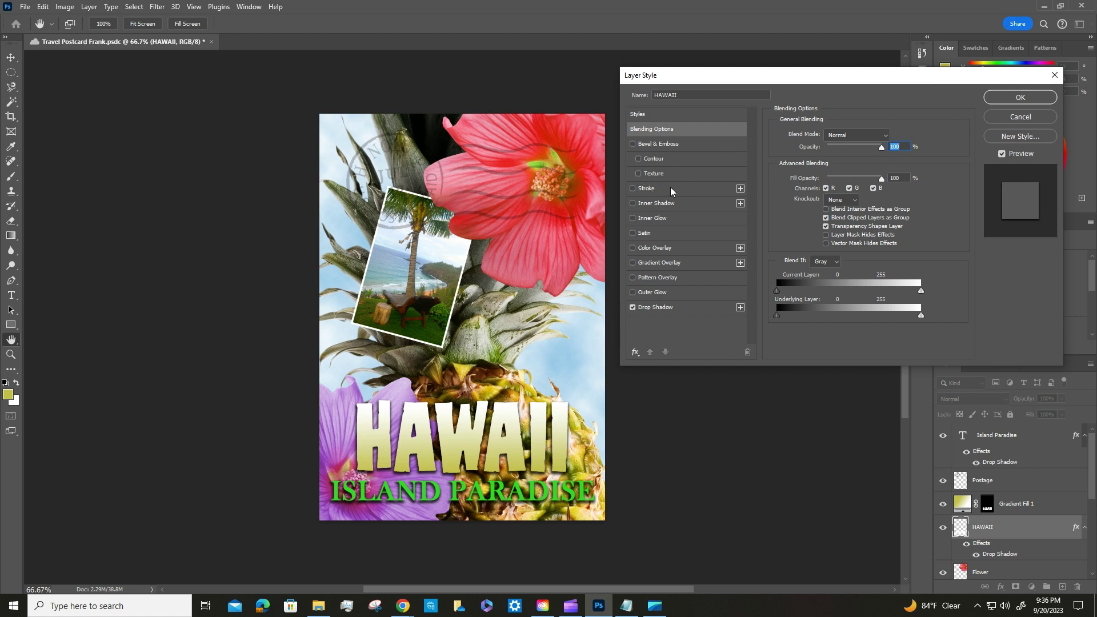
{"action": "left_click", "coordinate": [684, 306]}
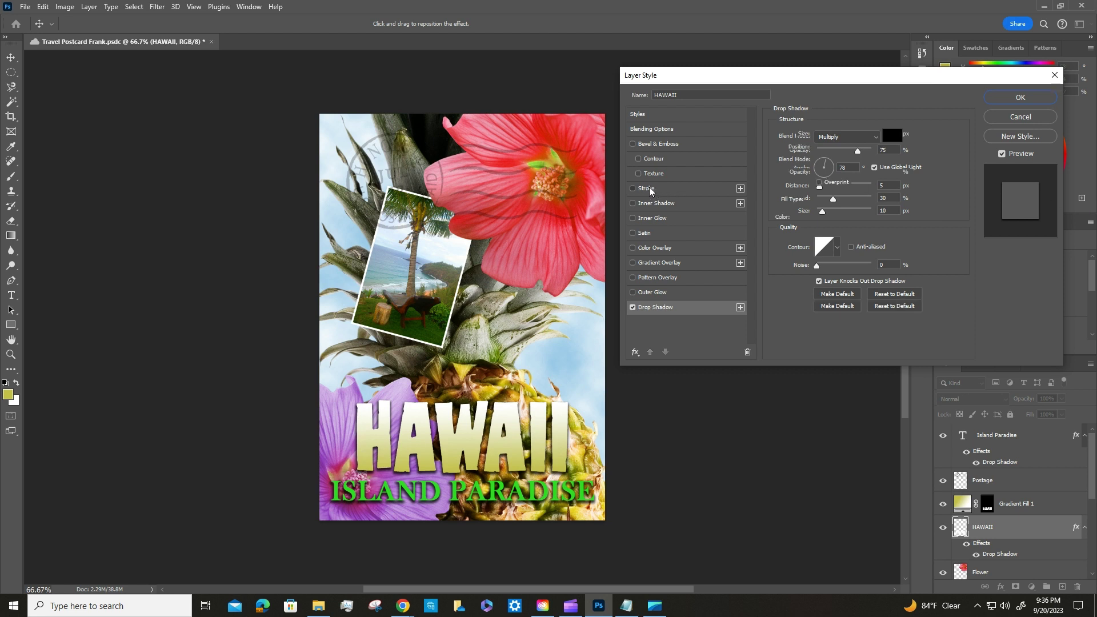
{"action": "left_click", "coordinate": [651, 189]}
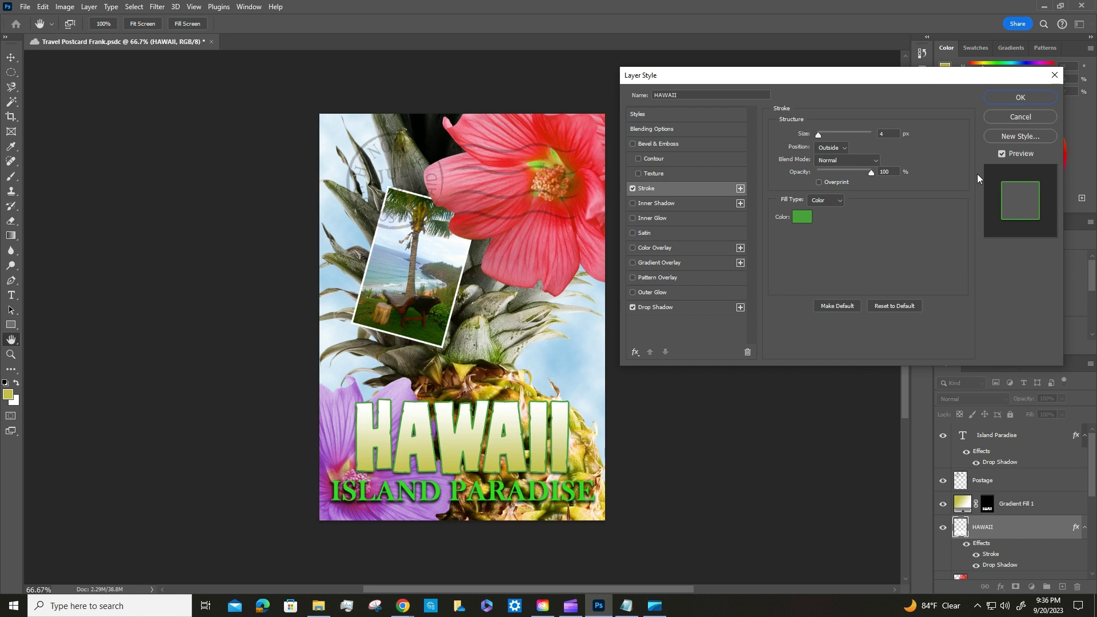
{"action": "left_click", "coordinate": [892, 134]}
{"action": "left_click", "coordinate": [846, 147]}
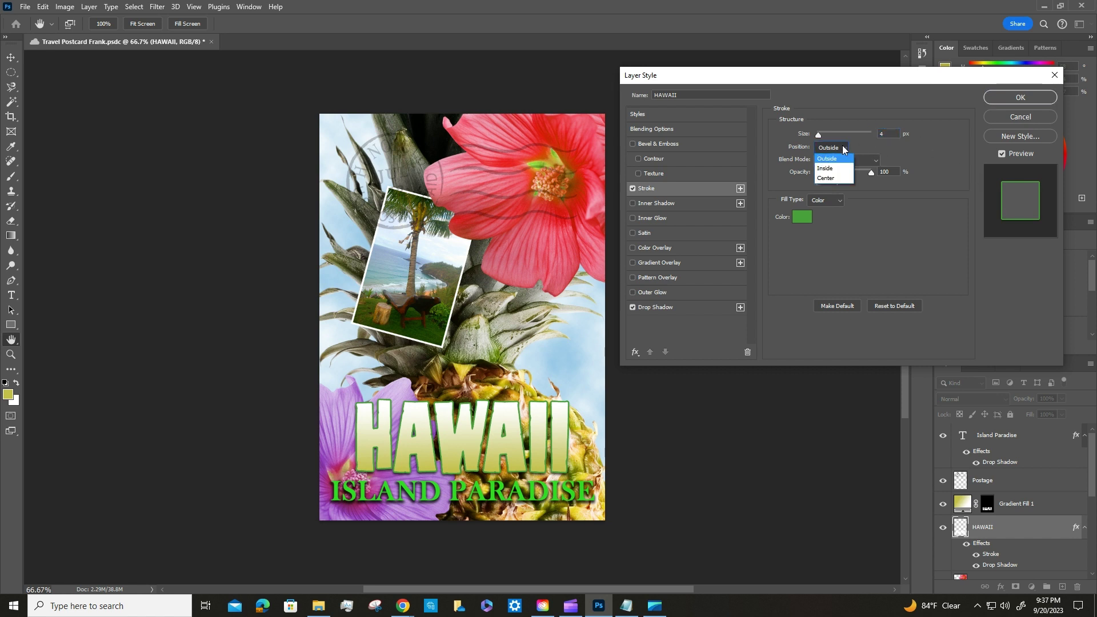
{"action": "left_click", "coordinate": [828, 163]}
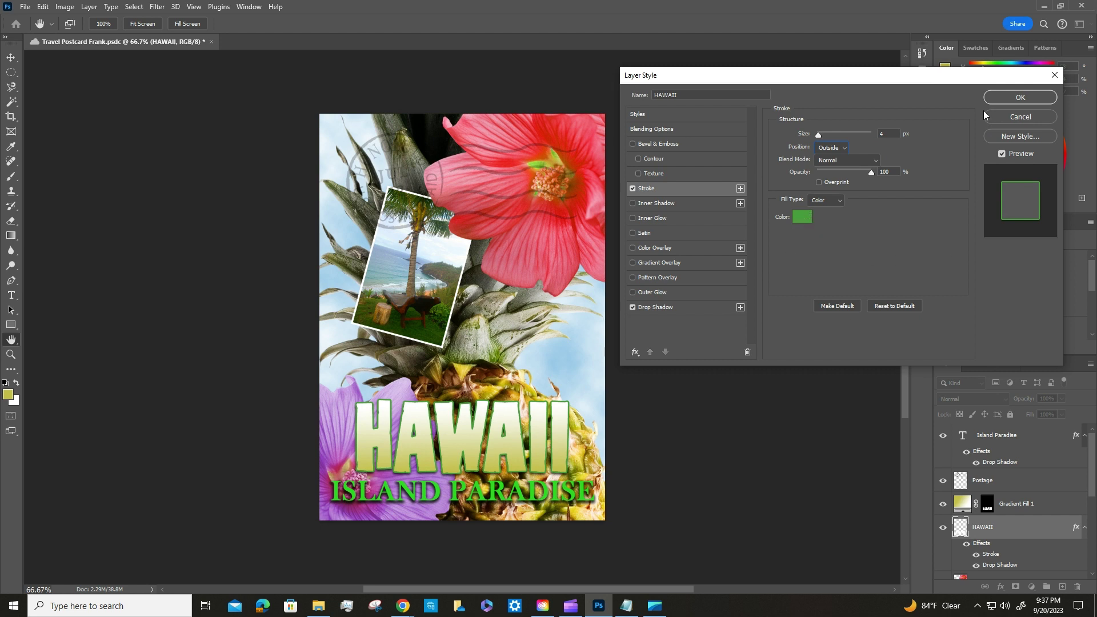
{"action": "left_click", "coordinate": [1010, 98]}
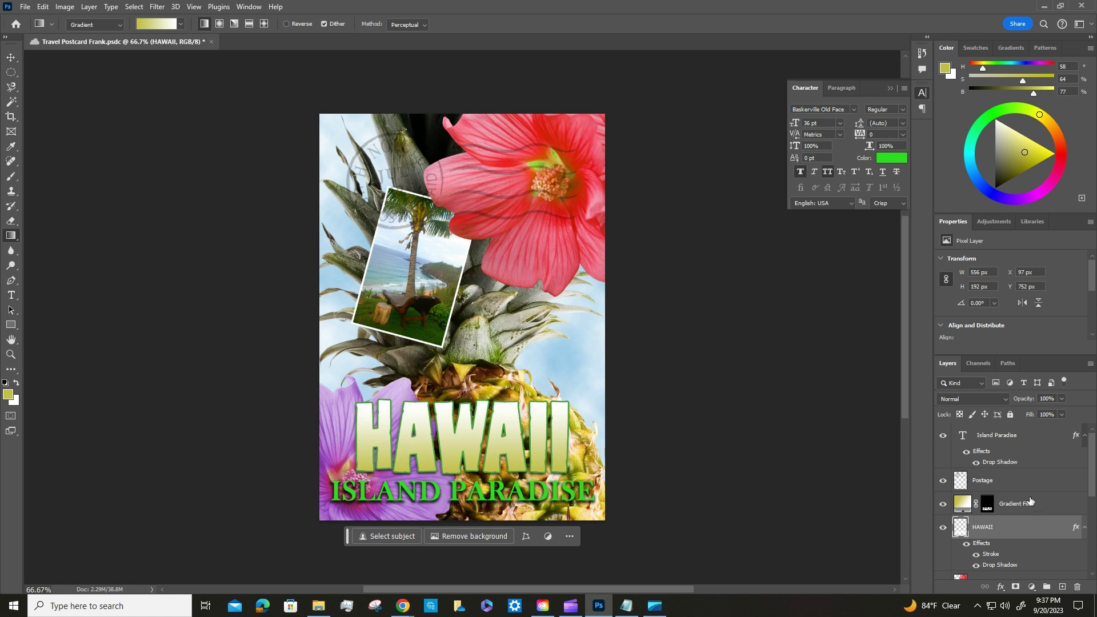
Step: Add a drop shadow to the Flower layer with 60% opacity, 13 px distance and 9% spread
{"action": "scroll", "coordinate": [1030, 501], "scroll_direction": "down", "scroll_amount": 5}
{"action": "scroll", "coordinate": [1026, 485], "scroll_direction": "up", "scroll_amount": 1}
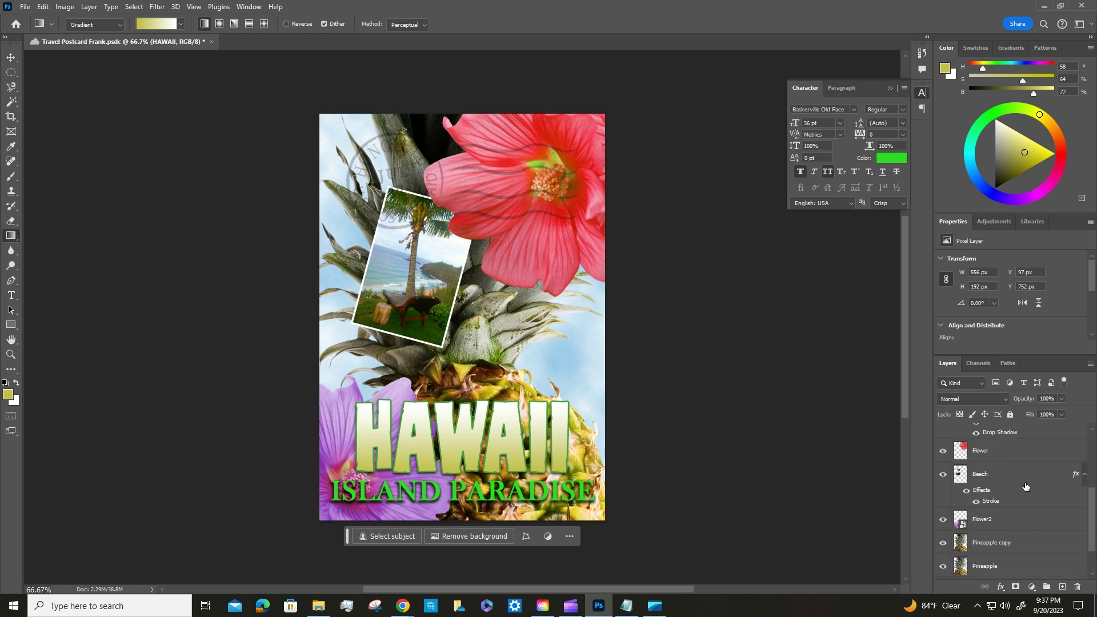
{"action": "left_click", "coordinate": [1010, 450]}
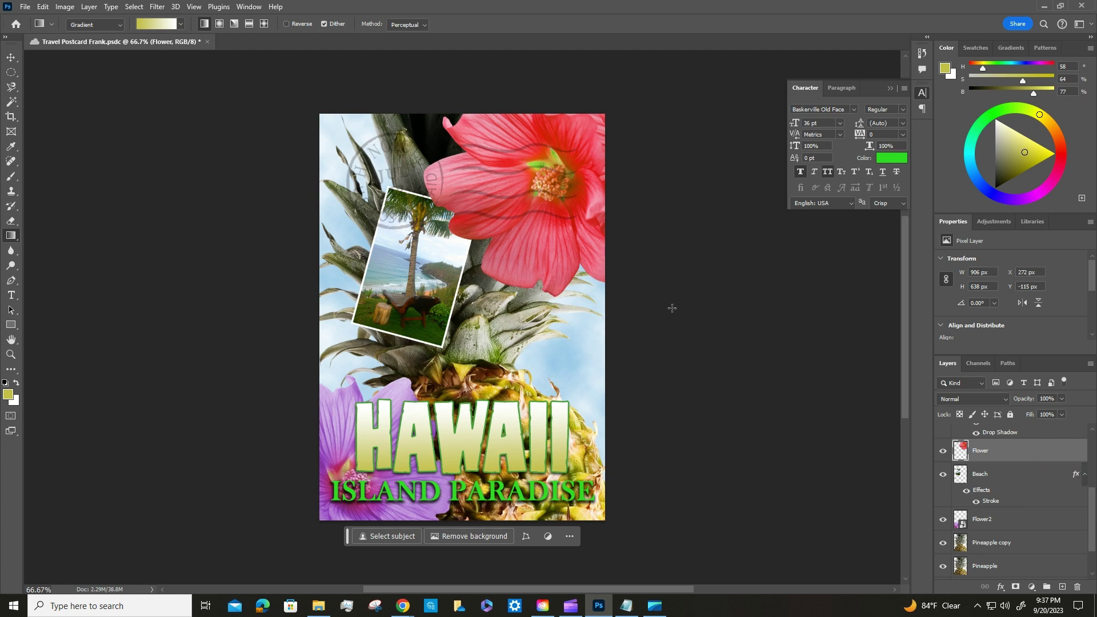
{"action": "left_click", "coordinate": [90, 7]}
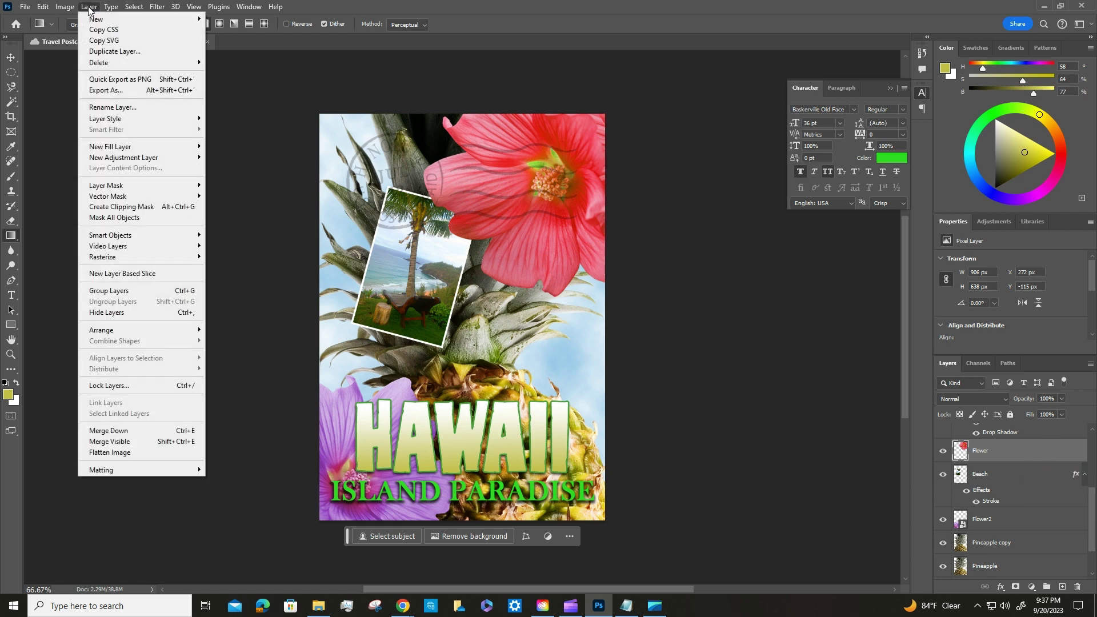
{"action": "mouse_move", "coordinate": [117, 119]}
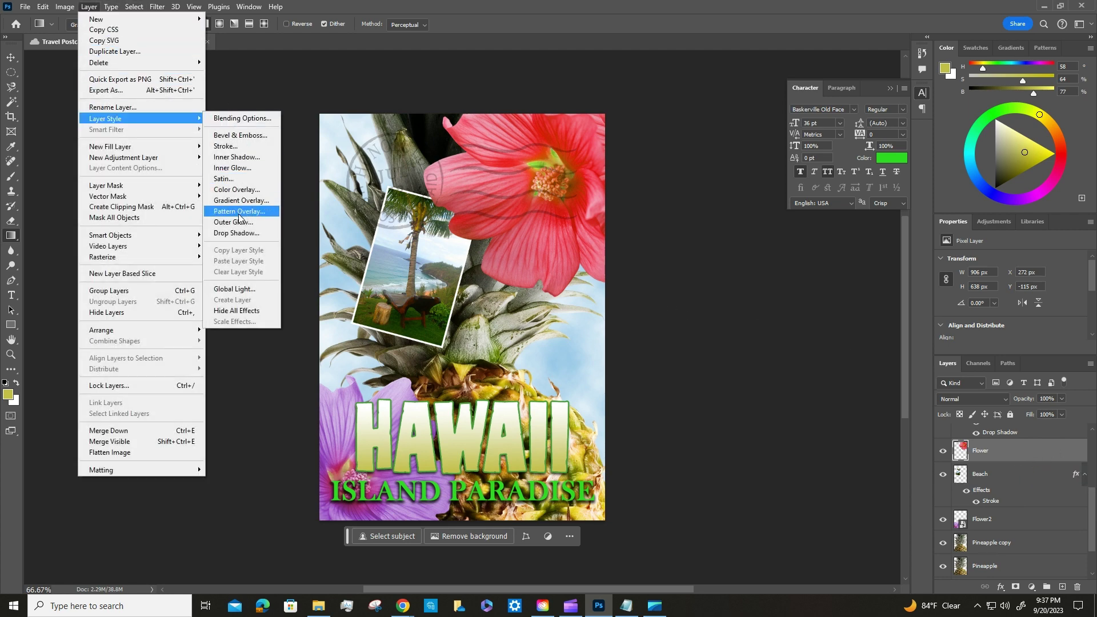
{"action": "left_click", "coordinate": [242, 234]}
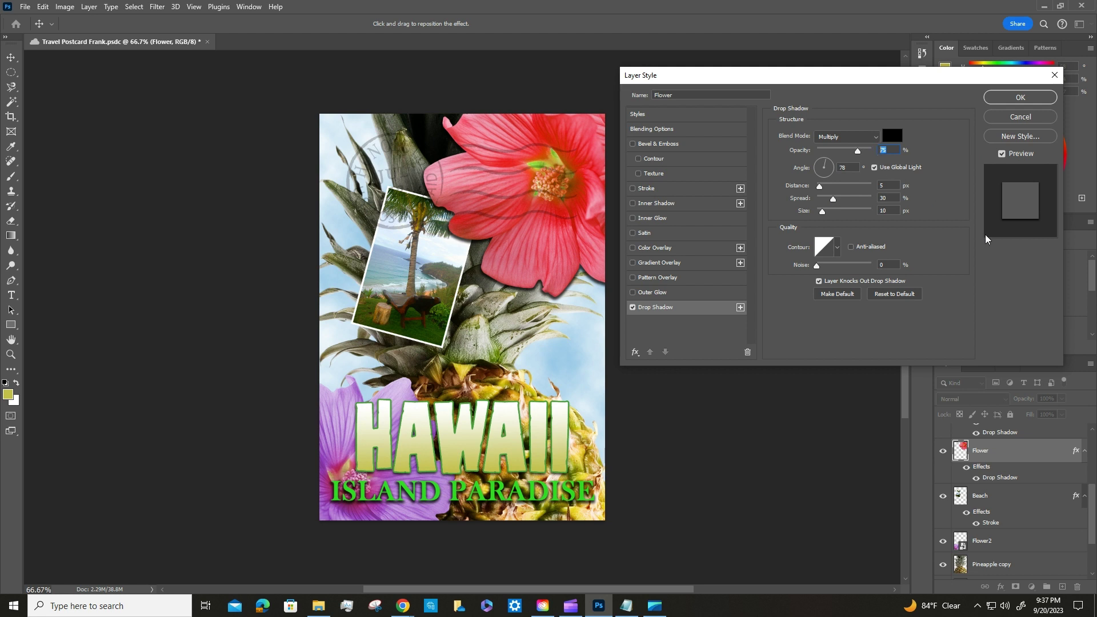
{"action": "type", "text": "60"}
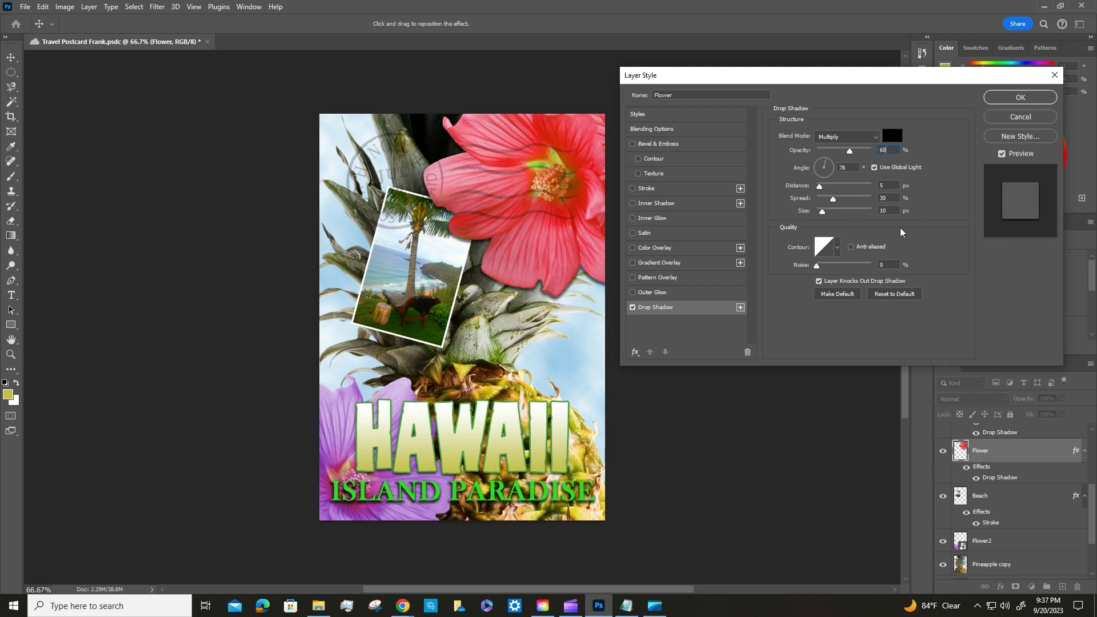
{"action": "double_click", "coordinate": [883, 185]}
{"action": "type", "text": "13"}
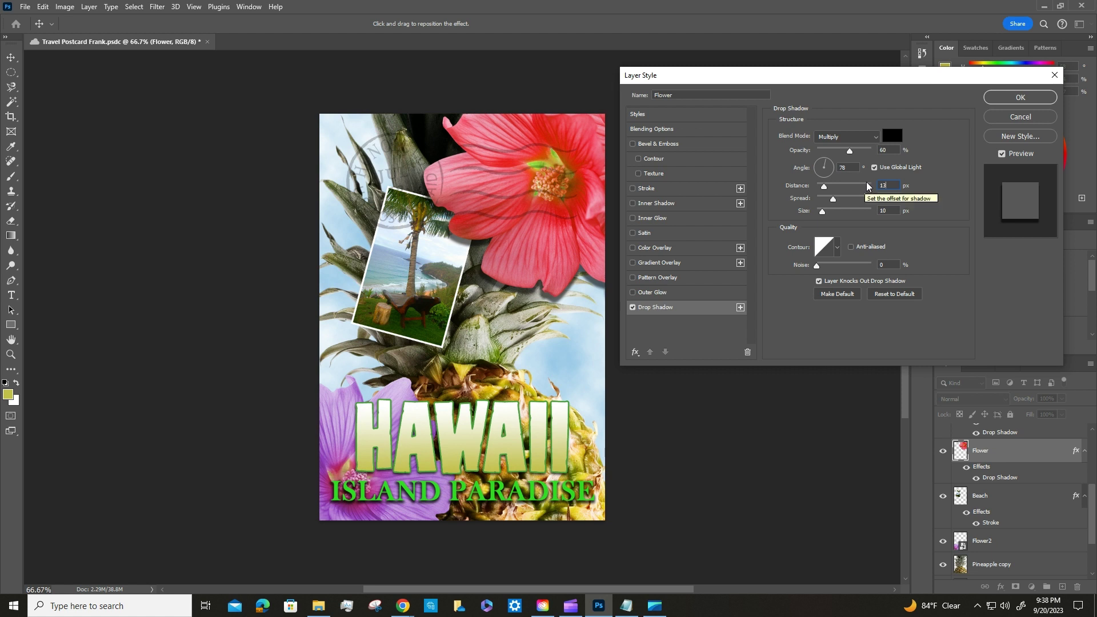
{"action": "key", "text": "Tab"}
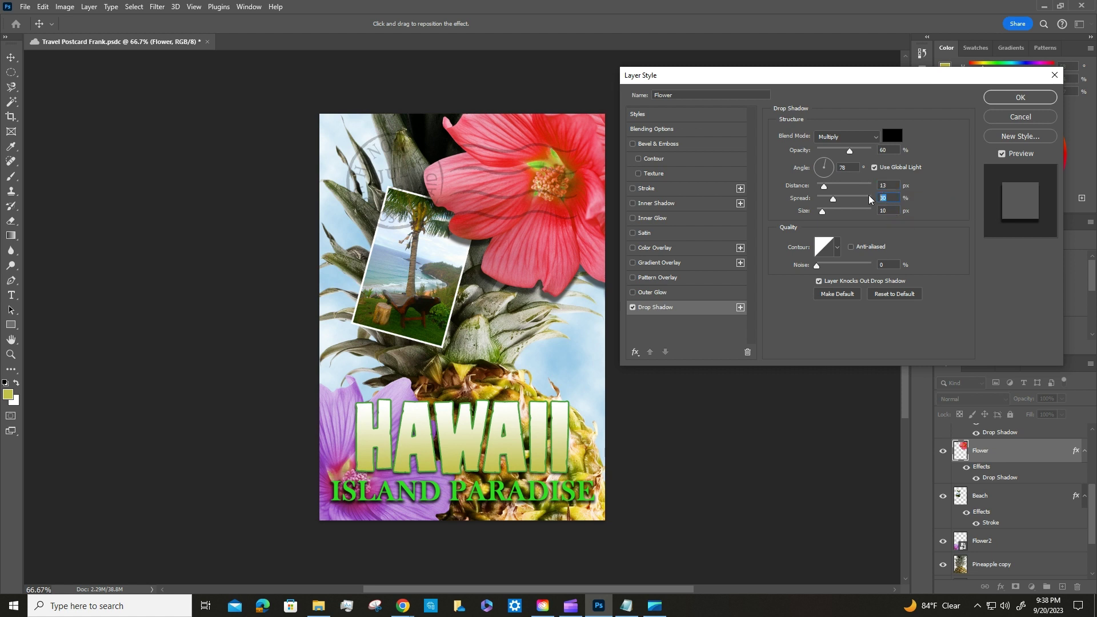
{"action": "type", "text": "9"}
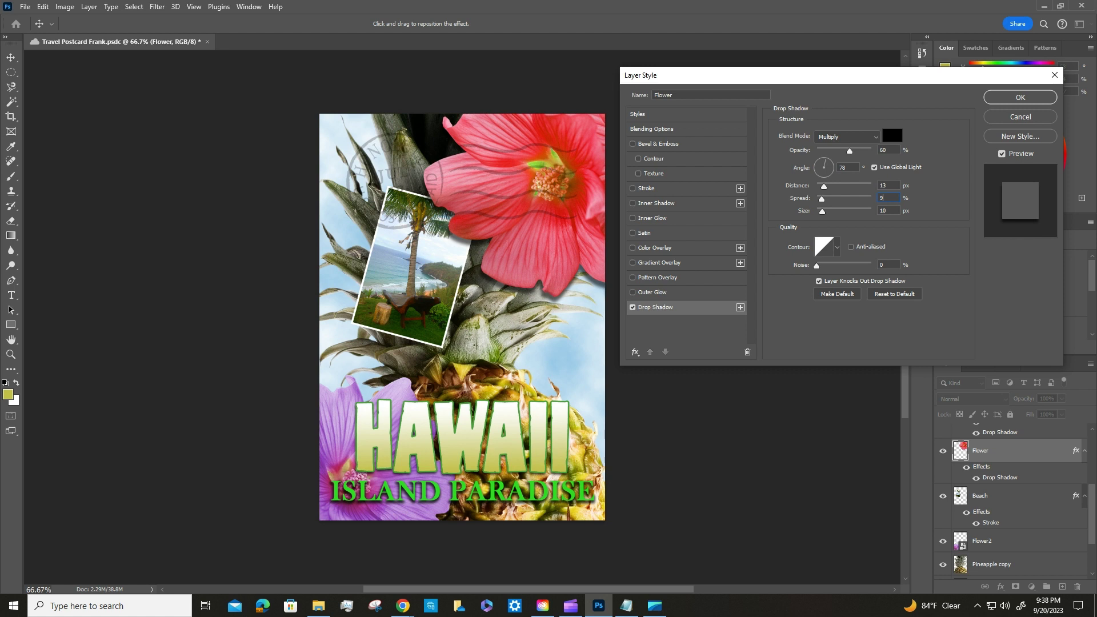
Step: Add a Multiply Satin effect to the Flower layer with 20% opacity and 22 px distance, and apply the style
{"action": "left_click", "coordinate": [647, 235]}
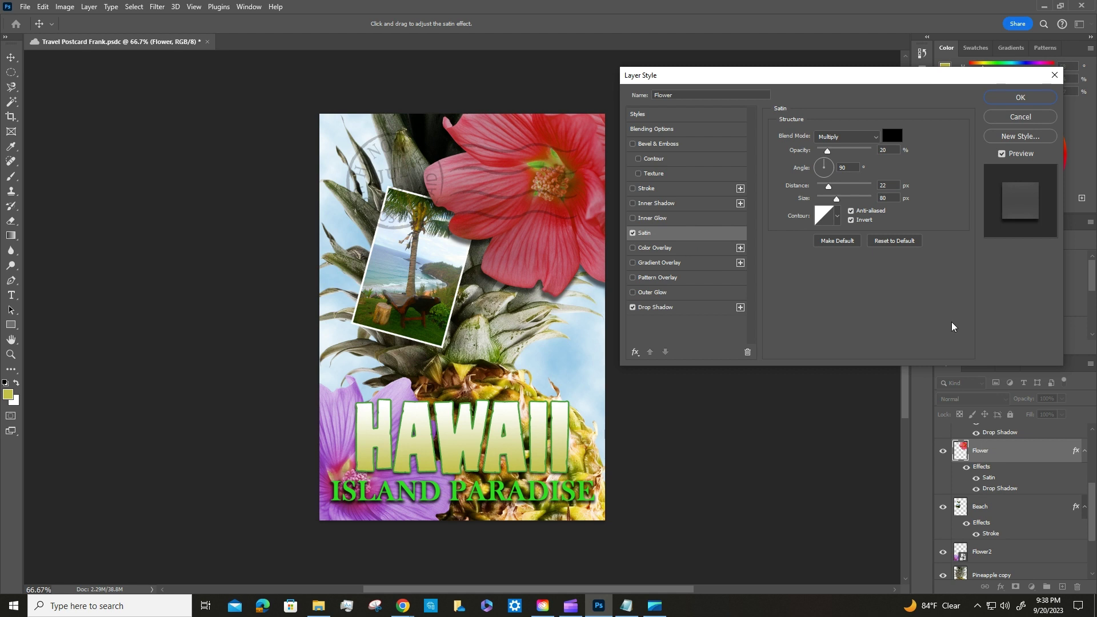
{"action": "double_click", "coordinate": [891, 150]}
{"action": "double_click", "coordinate": [896, 187]}
{"action": "left_click", "coordinate": [1018, 99]}
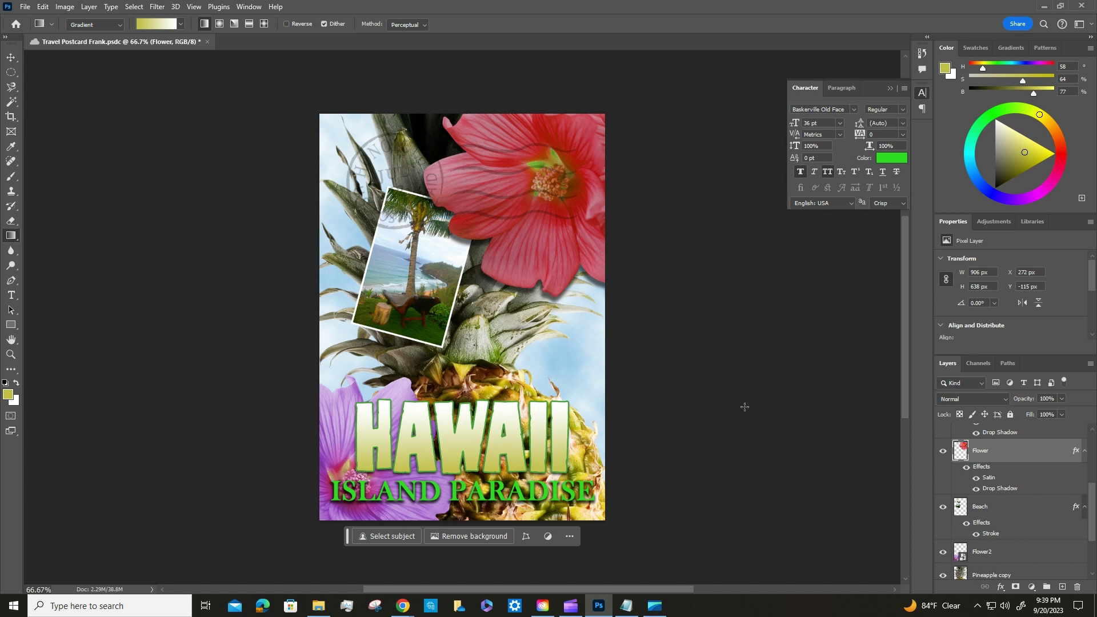
Step: Add a Hue/Saturation adjustment layer directly above the Flower2 layer
{"action": "scroll", "coordinate": [991, 446], "scroll_direction": "down", "scroll_amount": 3}
{"action": "left_click", "coordinate": [997, 480]}
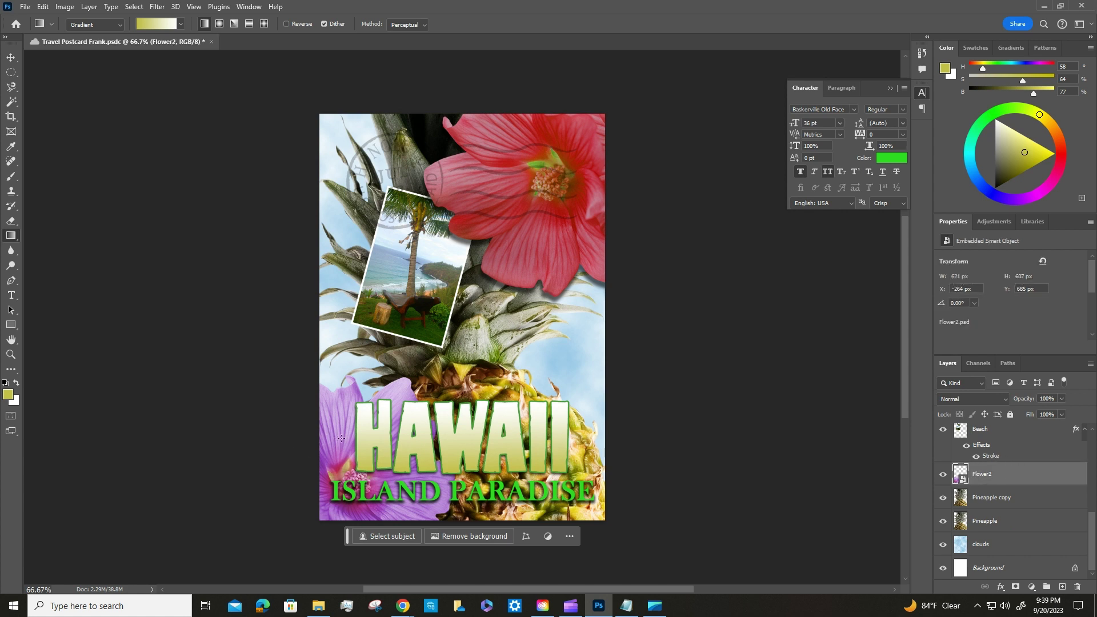
{"action": "left_click", "coordinate": [890, 89]}
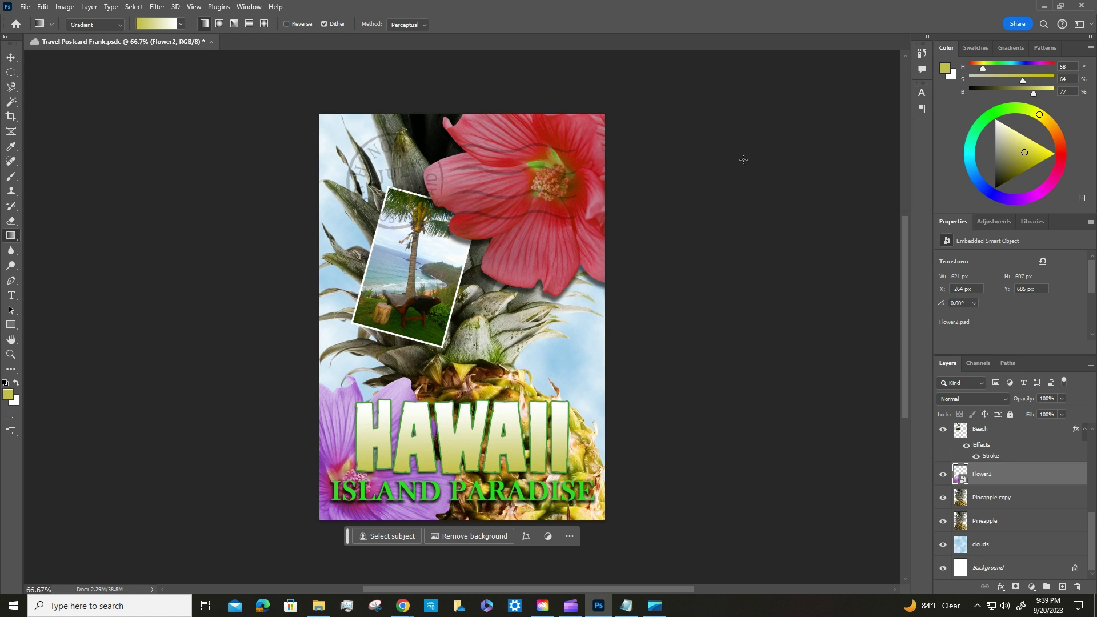
{"action": "left_click", "coordinate": [992, 221]}
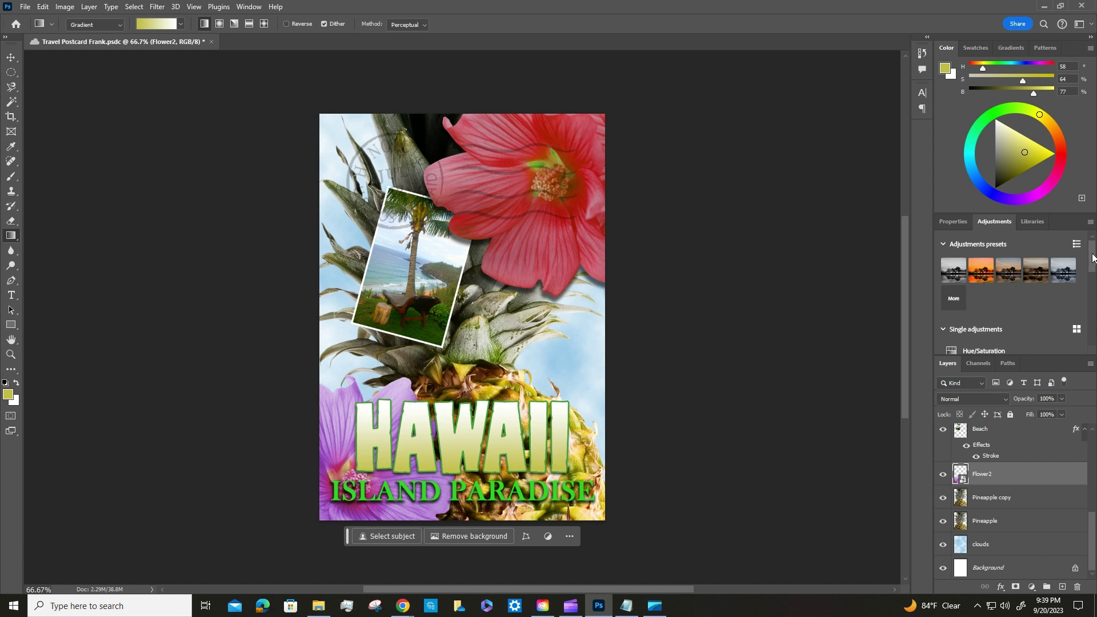
{"action": "scroll", "coordinate": [1094, 258], "scroll_direction": "down", "scroll_amount": 2}
{"action": "left_click", "coordinate": [987, 311]}
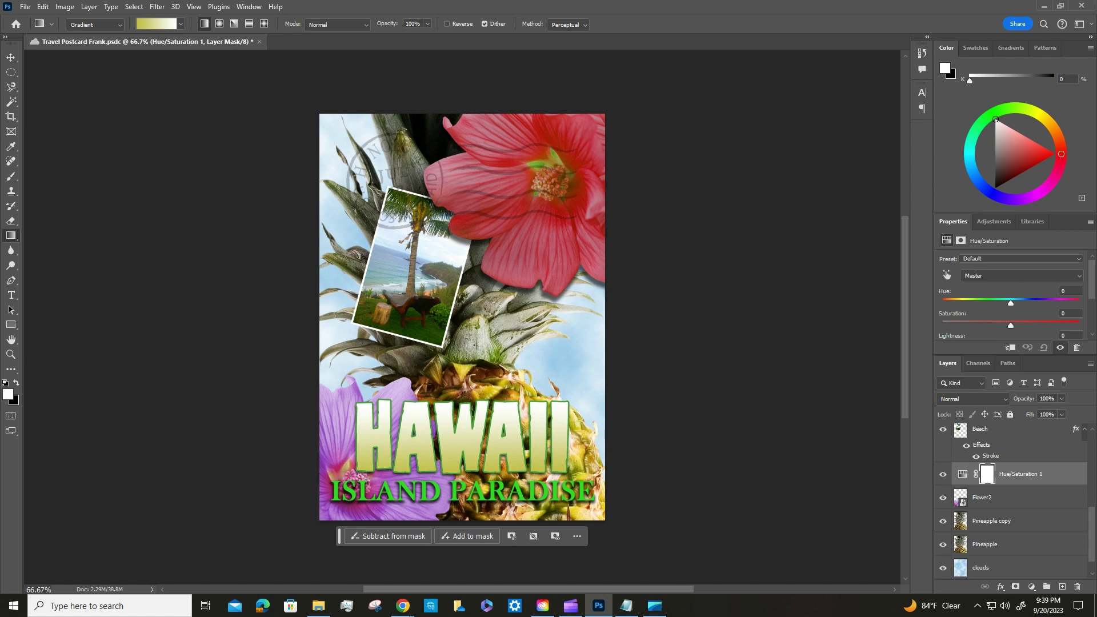
Step: Set the Hue/Saturation adjustment's Hue to +43 and Saturation to +19
{"action": "left_click", "coordinate": [1073, 290]}
{"action": "type", "text": "43"}
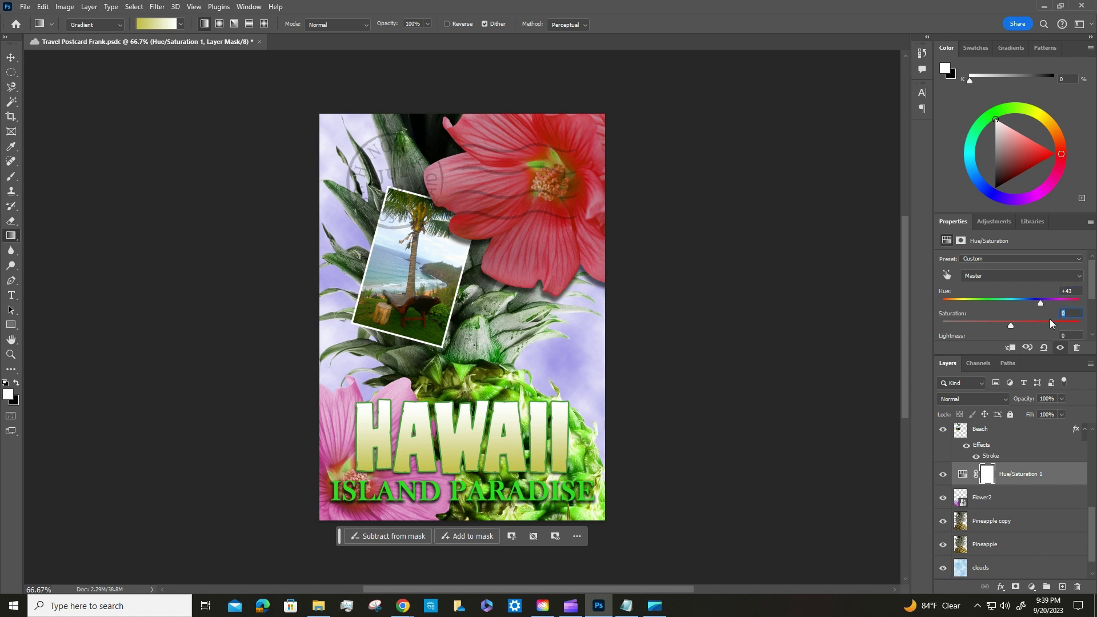
{"action": "type", "text": "19"}
{"action": "scroll", "coordinate": [1052, 321], "scroll_direction": "down", "scroll_amount": 1}
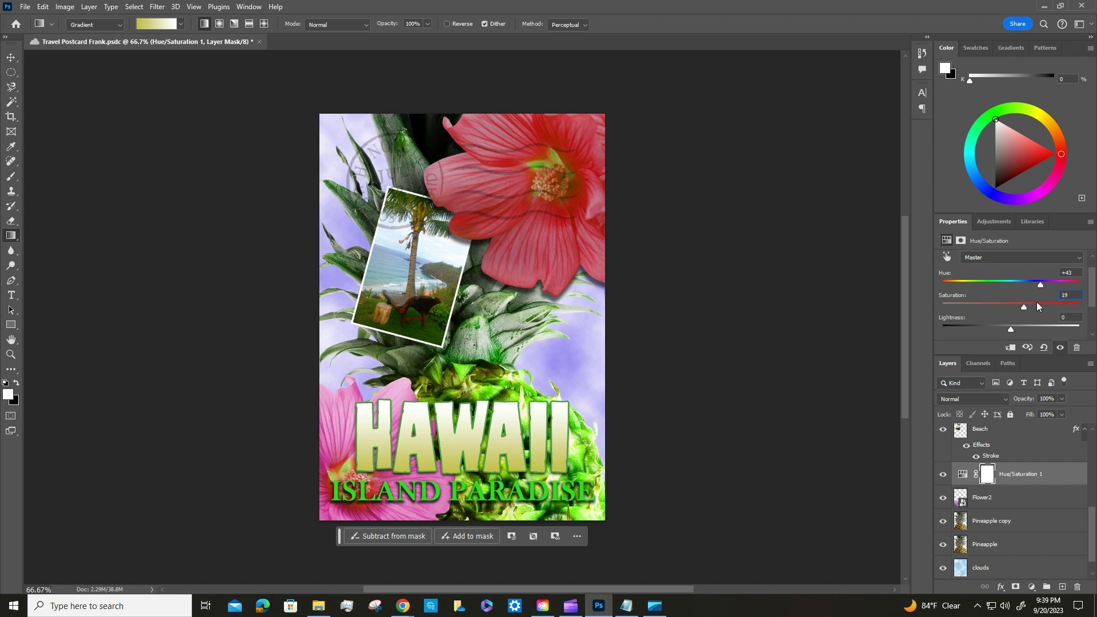
Step: Clip the Hue/Saturation adjustment to the Flower2 layer with a clipping mask
{"action": "scroll", "coordinate": [1038, 307], "scroll_direction": "down", "scroll_amount": 3}
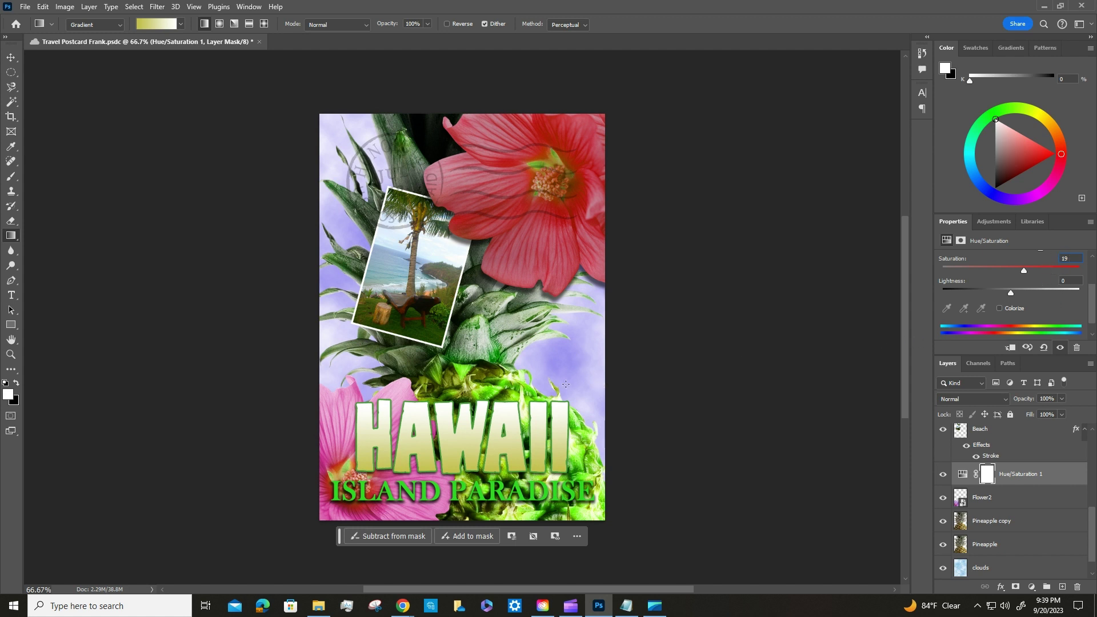
{"action": "left_click", "coordinate": [1011, 348]}
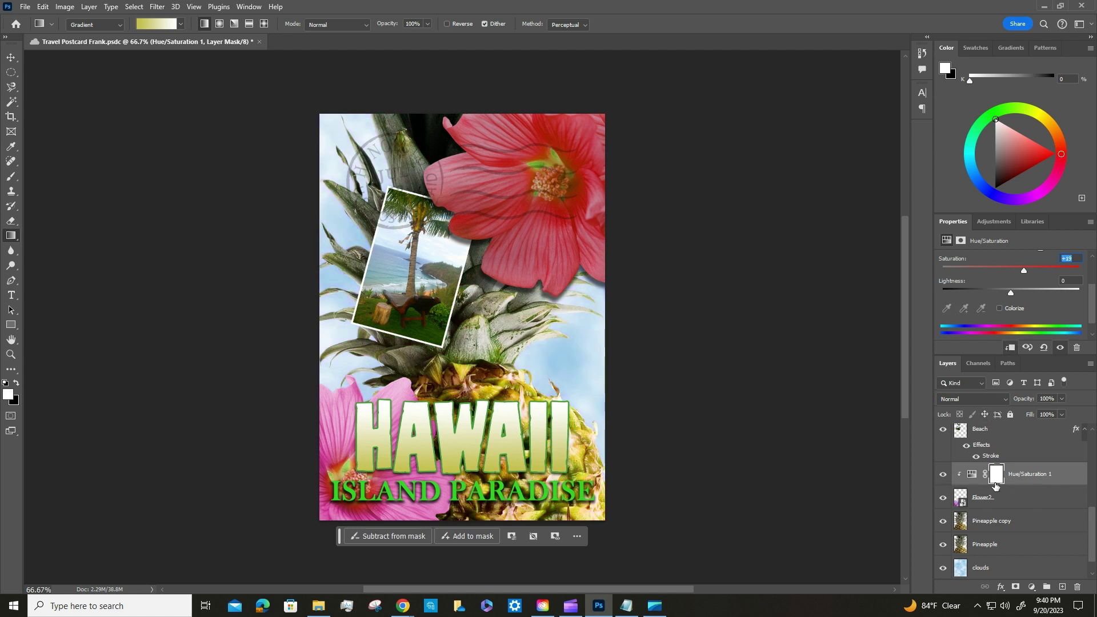
{"action": "left_click", "coordinate": [1011, 348]}
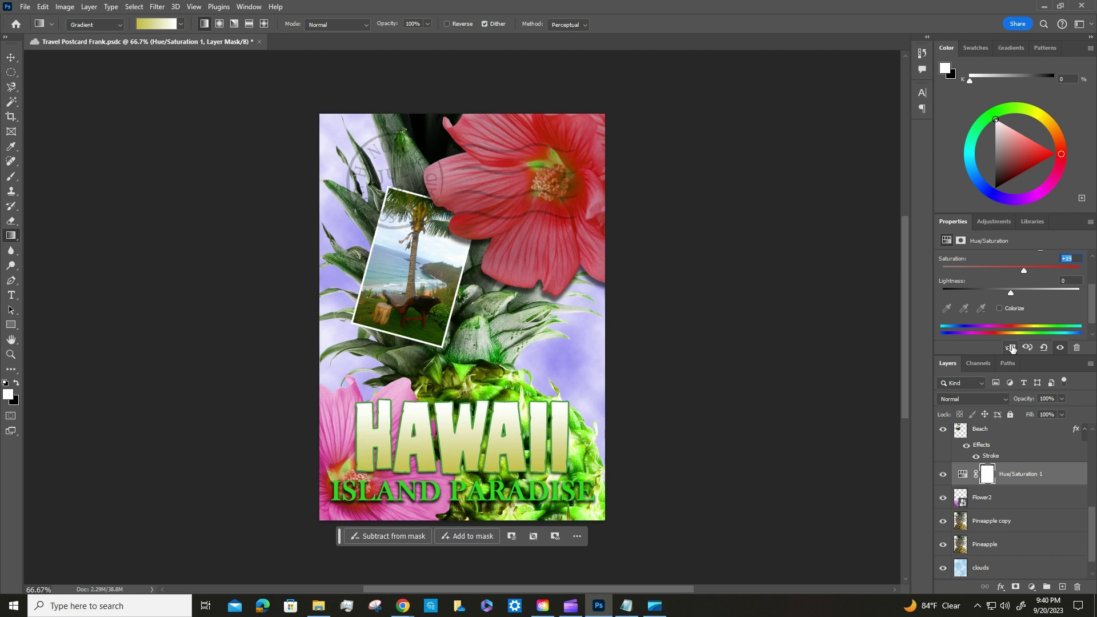
{"action": "right_click", "coordinate": [1008, 478]}
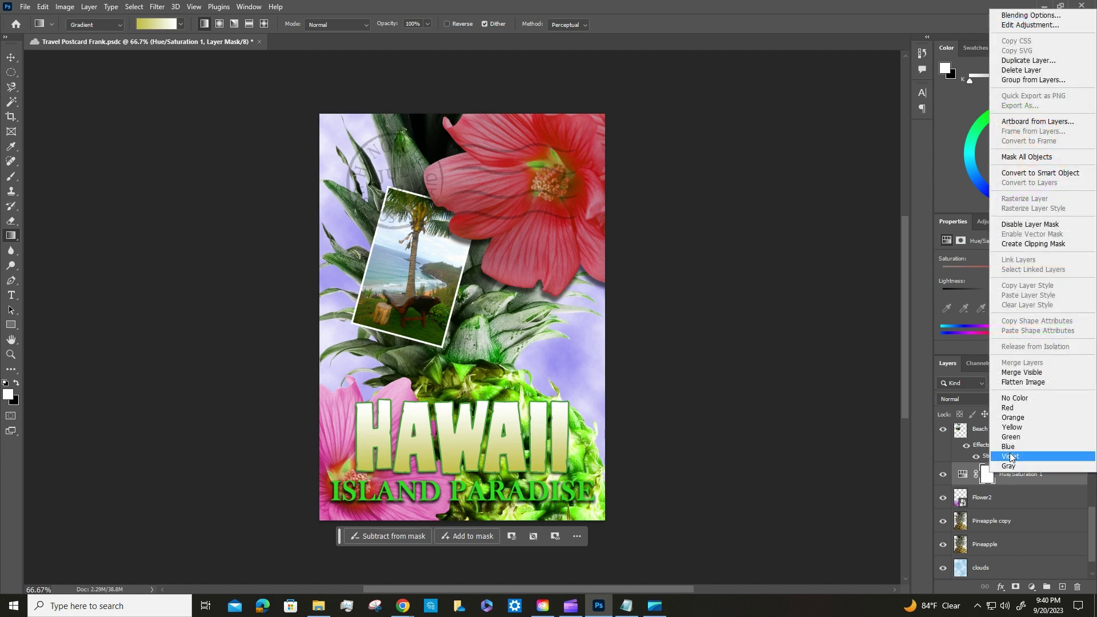
{"action": "left_click", "coordinate": [1040, 244]}
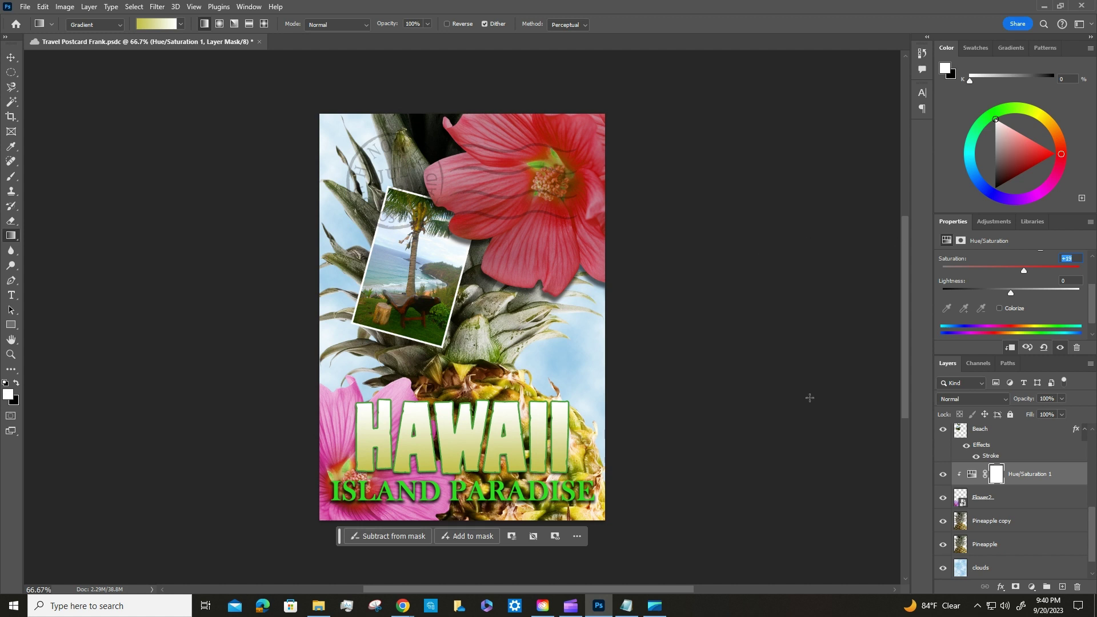
Step: Select the whole "Island Paradise" text, set its font size to 30 pt and commit it
{"action": "scroll", "coordinate": [1006, 491], "scroll_direction": "up", "scroll_amount": 4}
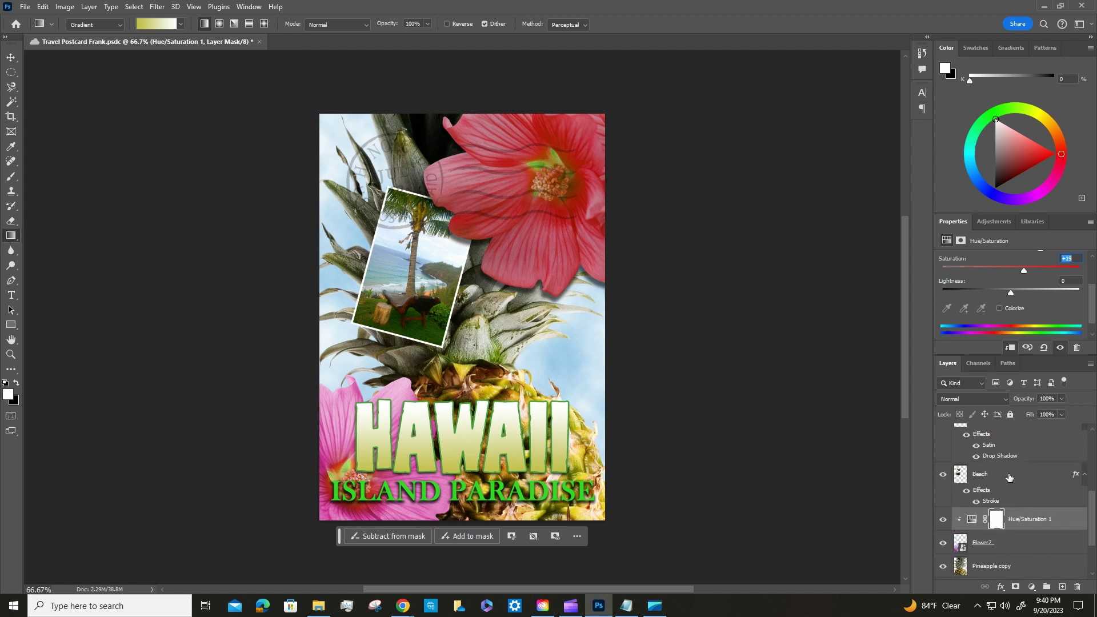
{"action": "left_click", "coordinate": [994, 435]}
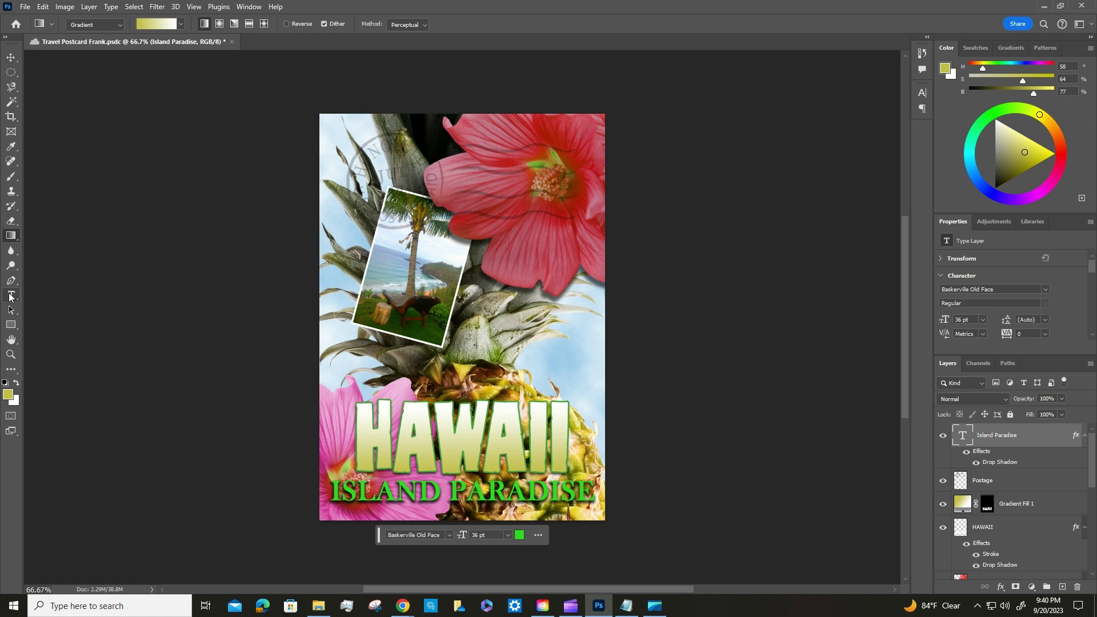
{"action": "left_click", "coordinate": [10, 296]}
{"action": "left_click", "coordinate": [487, 492]}
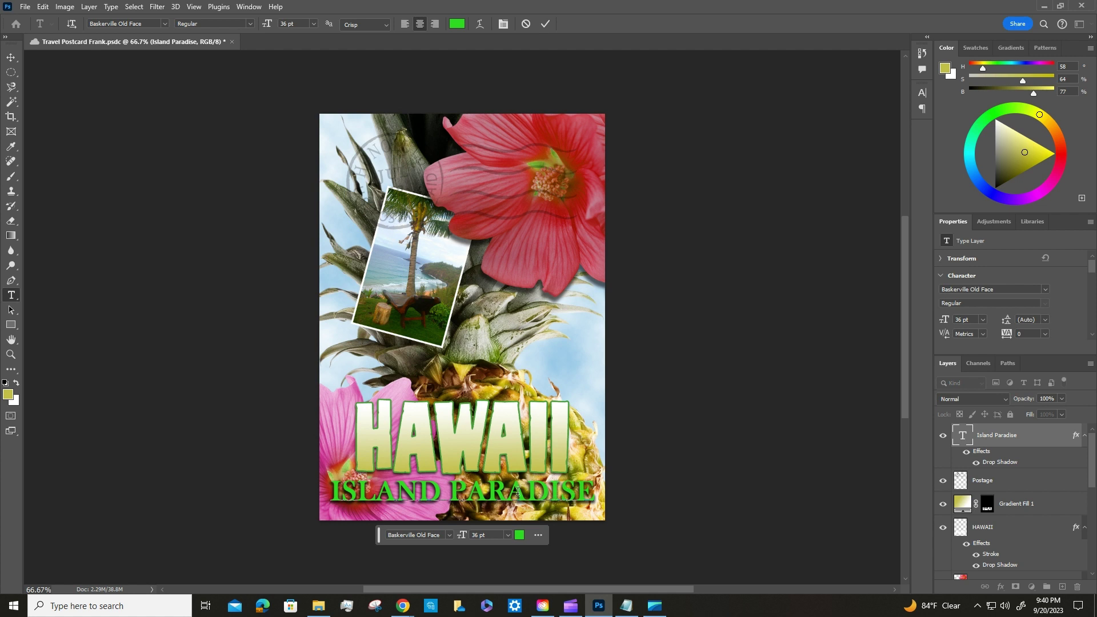
{"action": "left_click", "coordinate": [995, 437]}
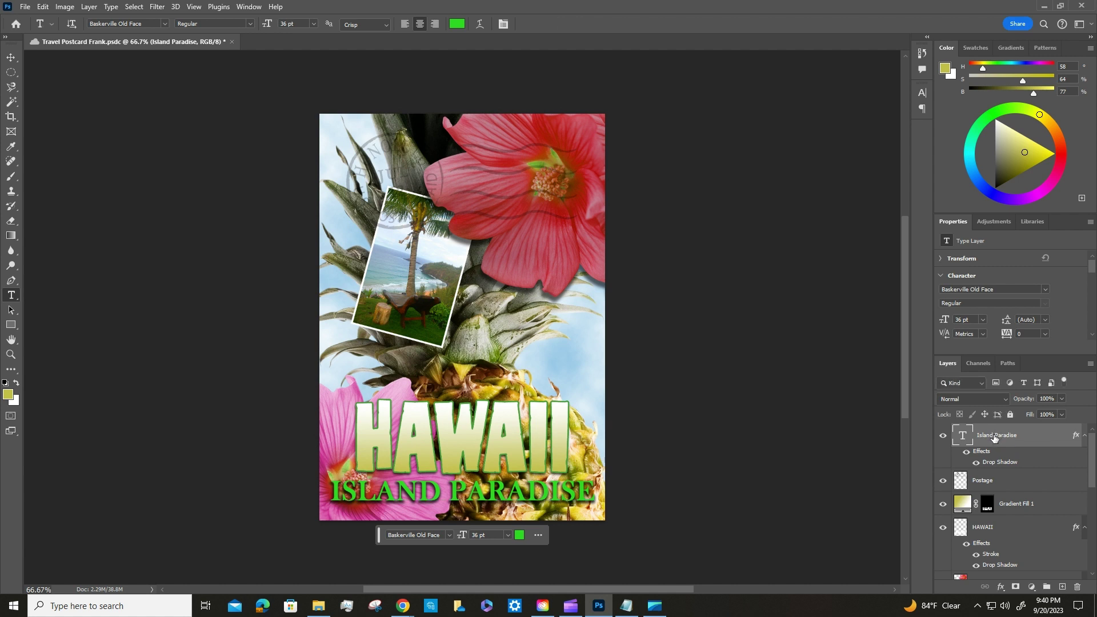
{"action": "double_click", "coordinate": [579, 492]}
{"action": "left_click", "coordinate": [579, 492]}
{"action": "left_click_drag", "start_coordinate": [592, 492], "coordinate": [319, 485]}
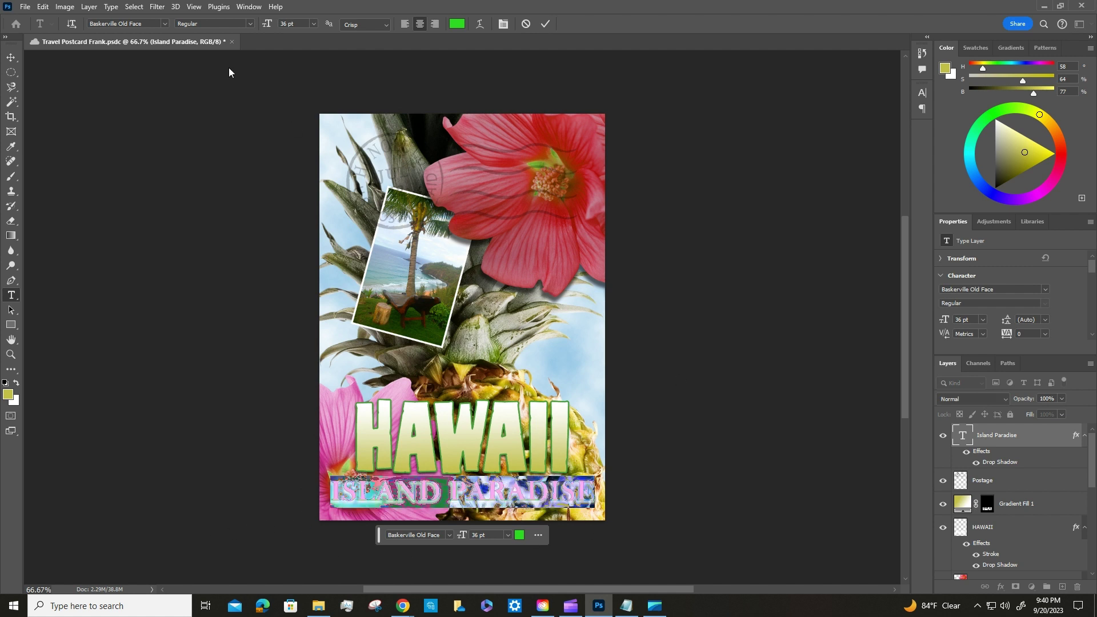
{"action": "left_click", "coordinate": [313, 24]}
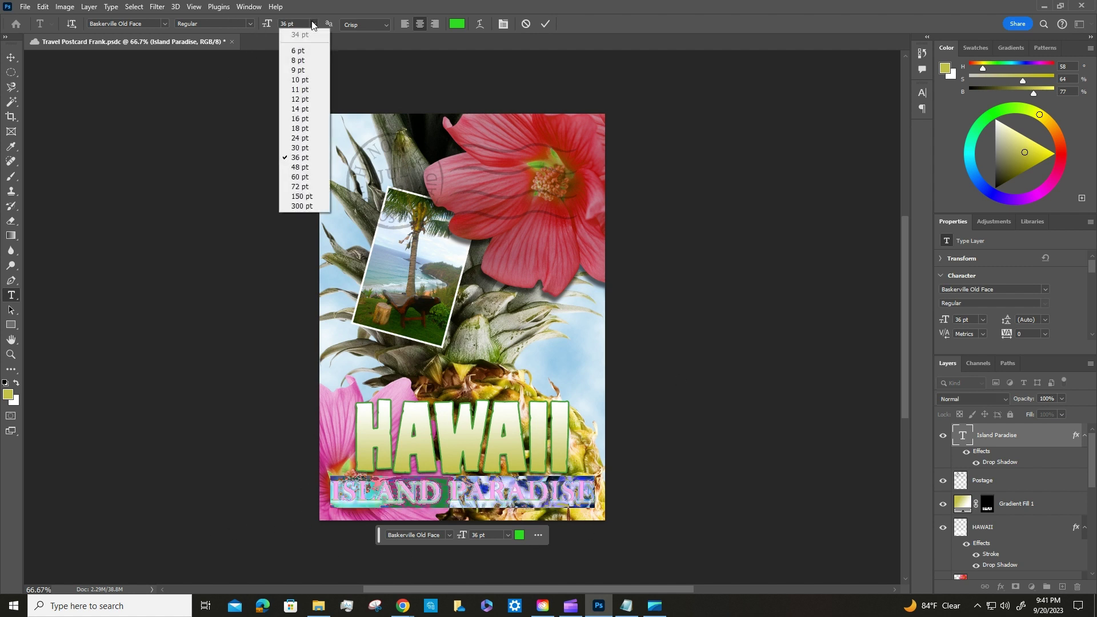
{"action": "left_click", "coordinate": [300, 148]}
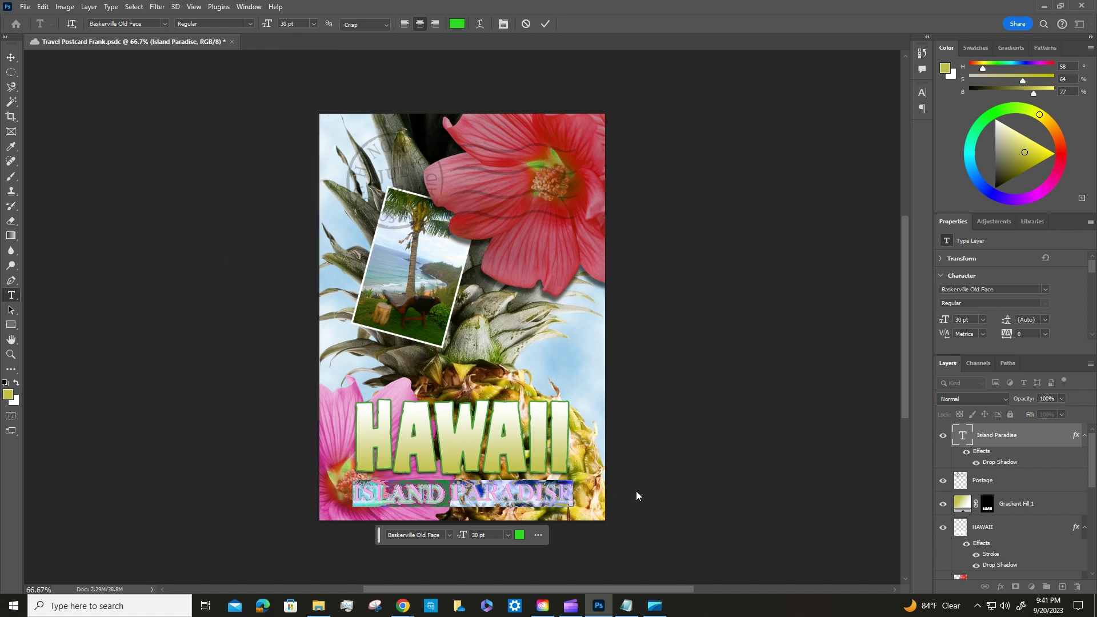
{"action": "left_click", "coordinate": [1007, 436]}
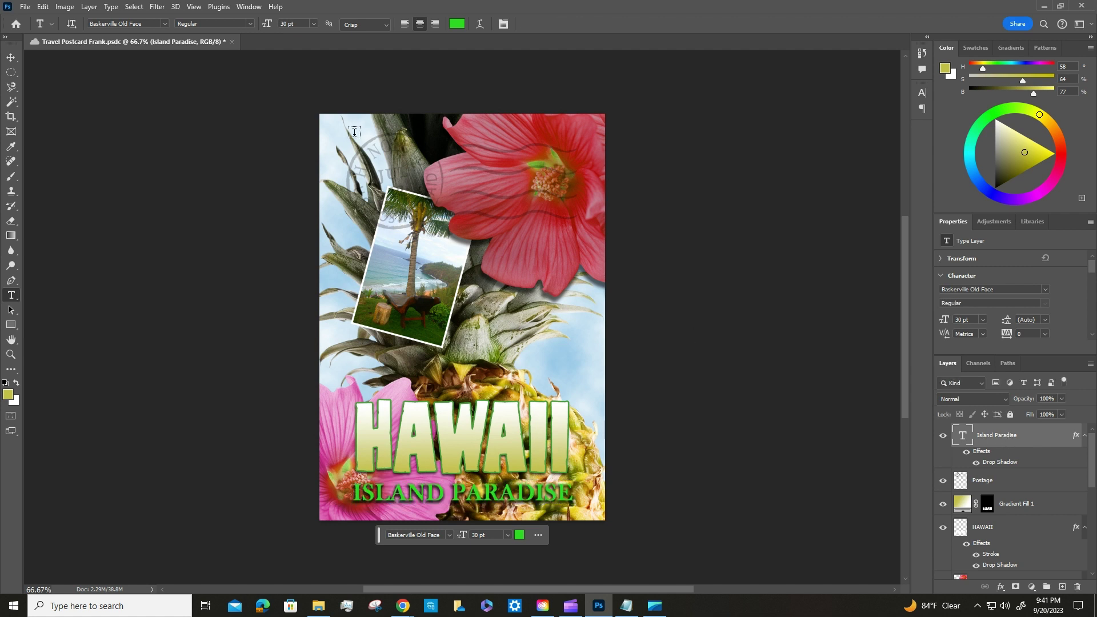
Step: Set the "Island Paradise" text size back to 36 pt and discard the stray placeholder text layer
{"action": "left_click", "coordinate": [313, 24]}
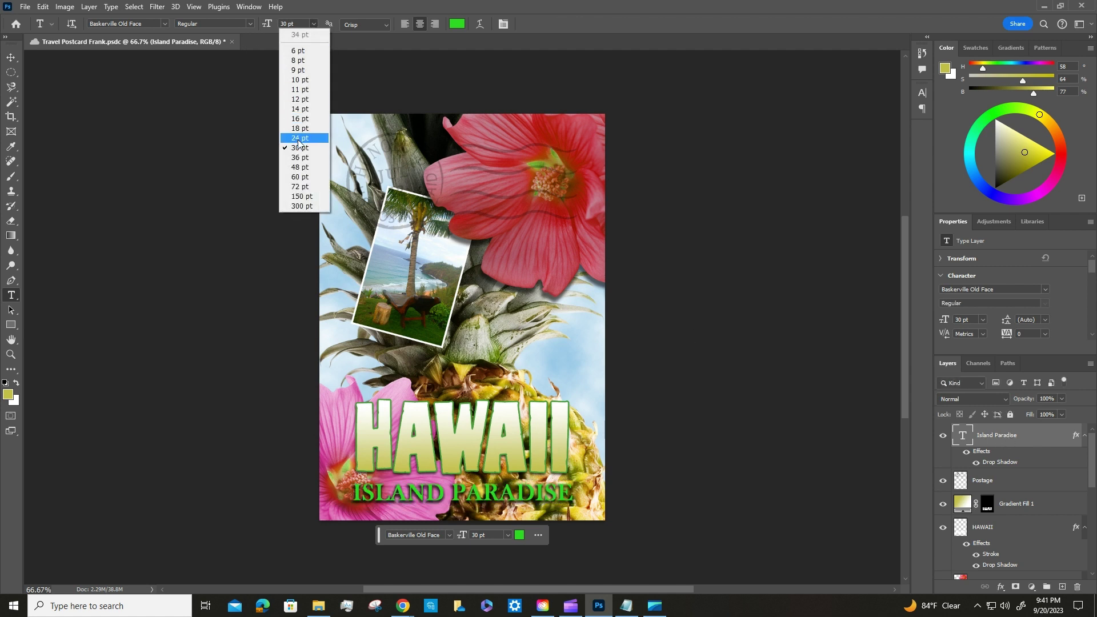
{"action": "left_click", "coordinate": [298, 157]}
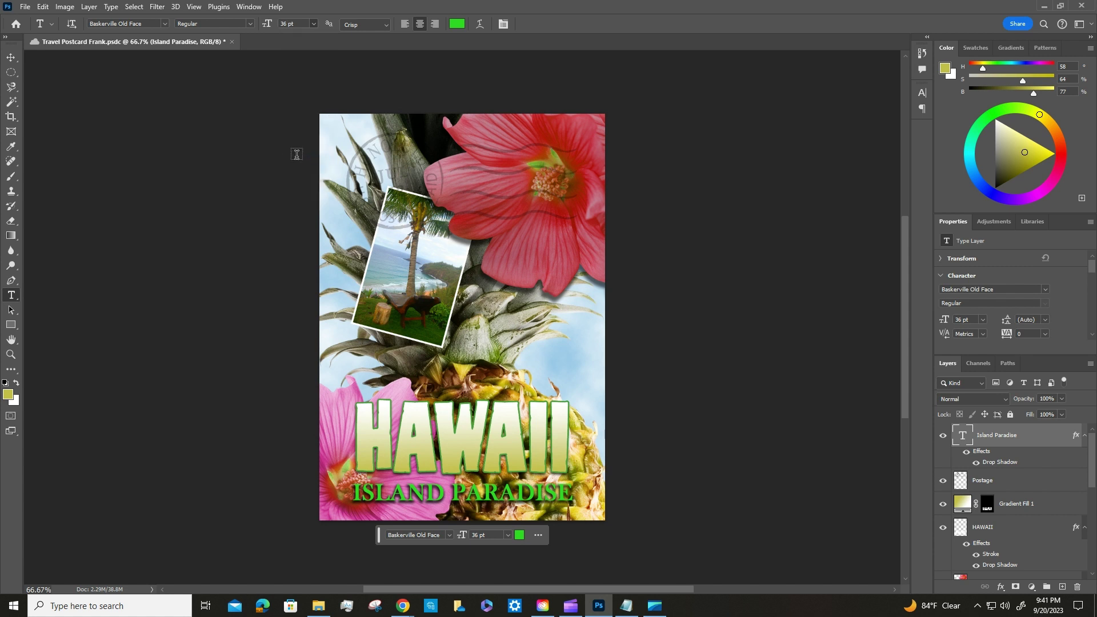
{"action": "left_click", "coordinate": [297, 155]}
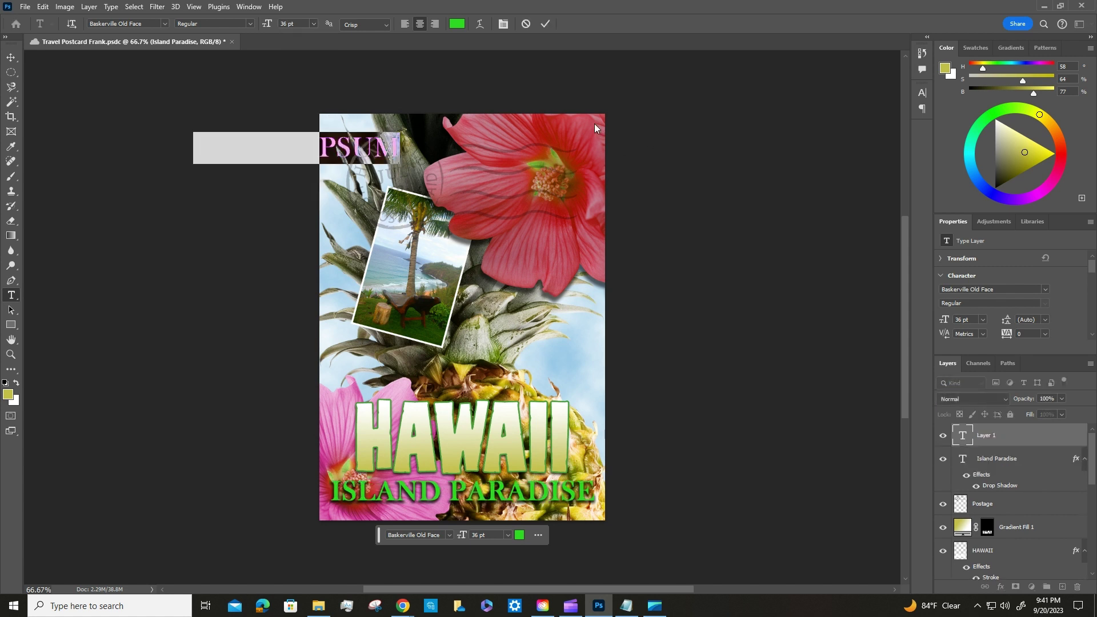
{"action": "left_click", "coordinate": [525, 23]}
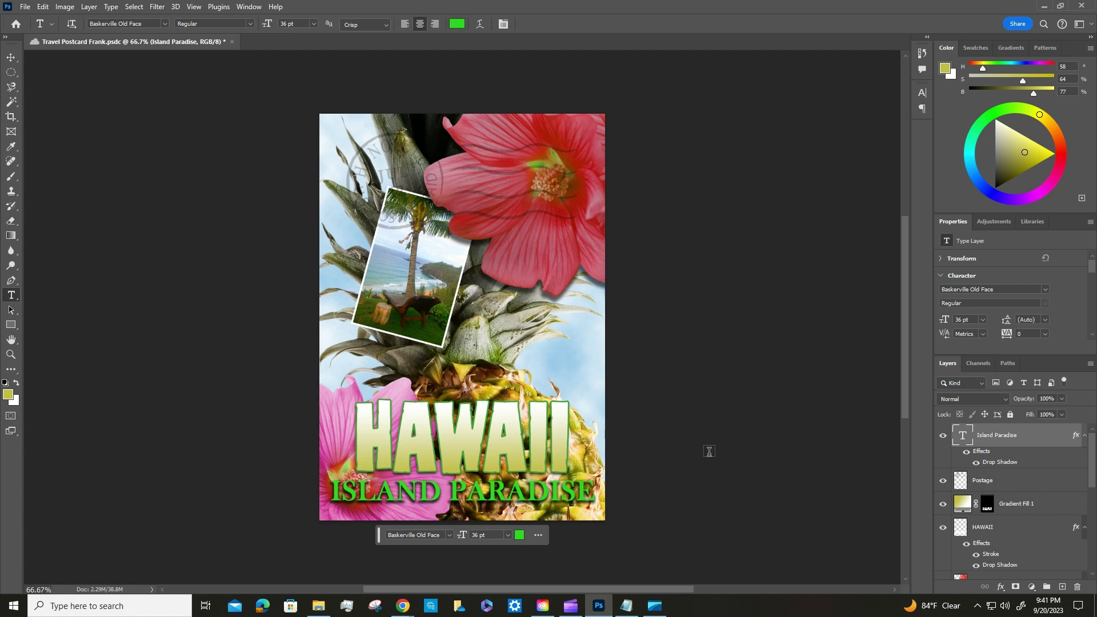
Step: Select and commit the "Island Paradise" text, and save the postcard document
{"action": "left_click", "coordinate": [596, 487]}
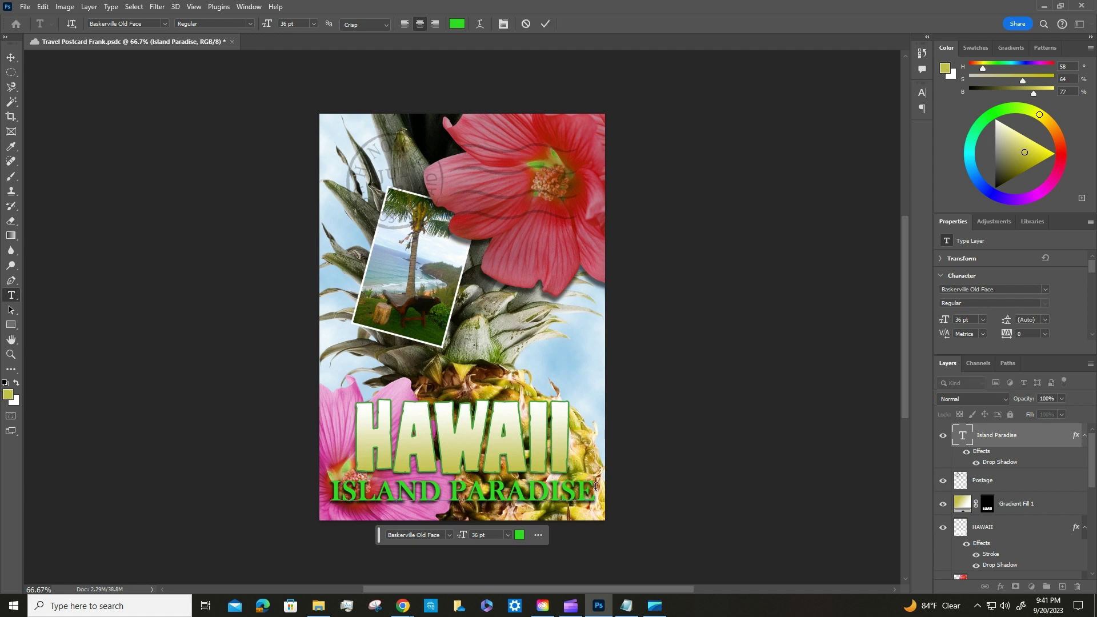
{"action": "left_click_drag", "start_coordinate": [596, 487], "coordinate": [324, 494]}
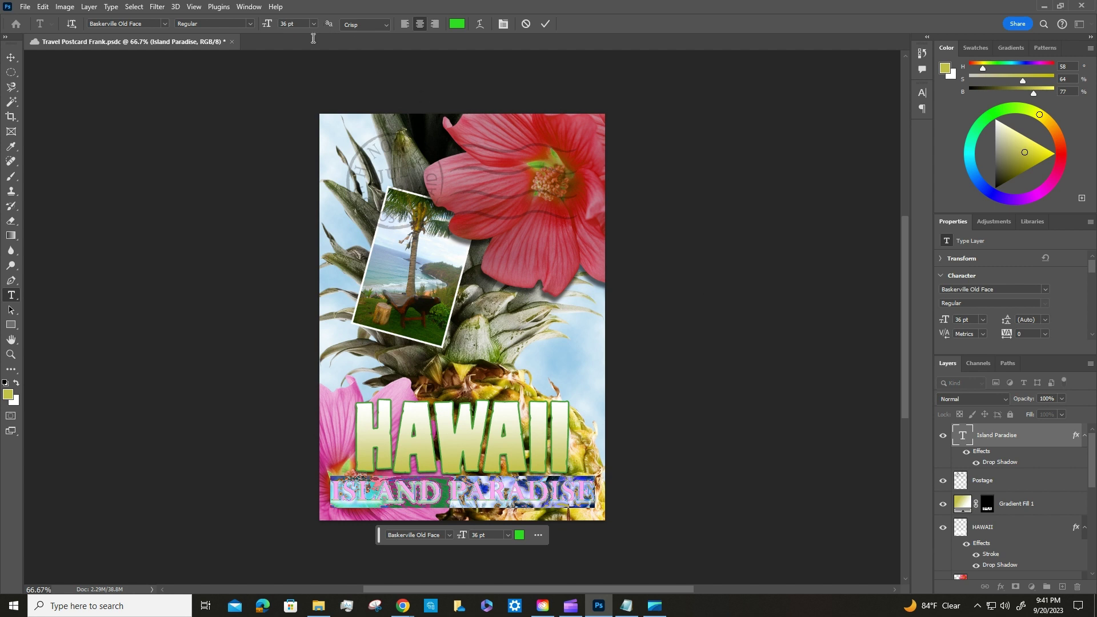
{"action": "left_click", "coordinate": [546, 24]}
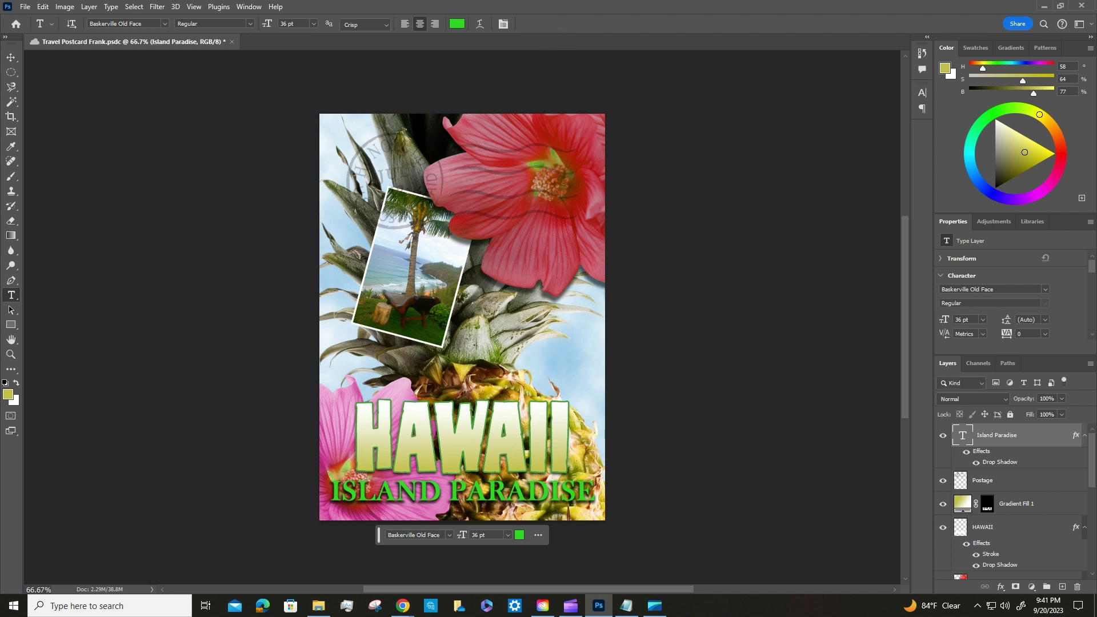
{"action": "key", "text": "ctrl+s"}
{"action": "left_click", "coordinate": [26, 8]}
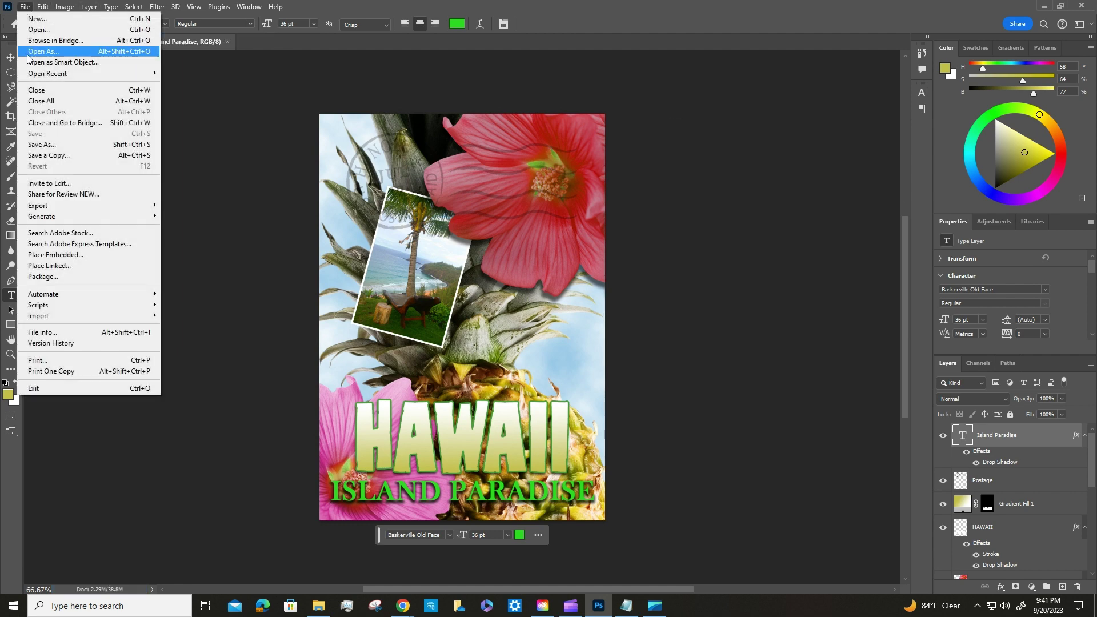
{"action": "left_click", "coordinate": [45, 144]}
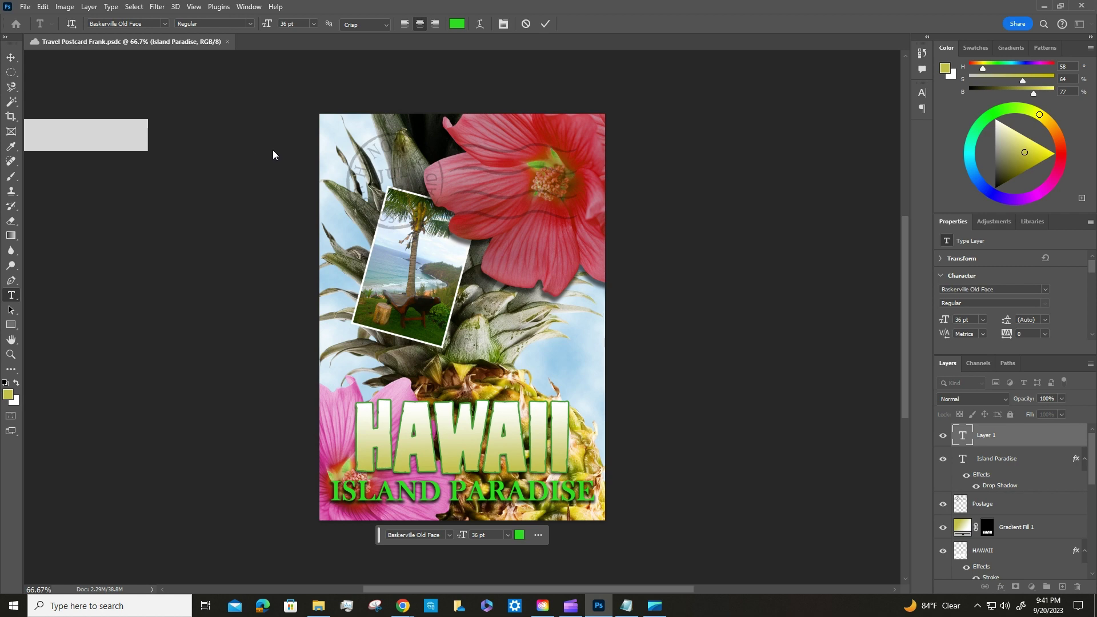
{"action": "left_click", "coordinate": [527, 24]}
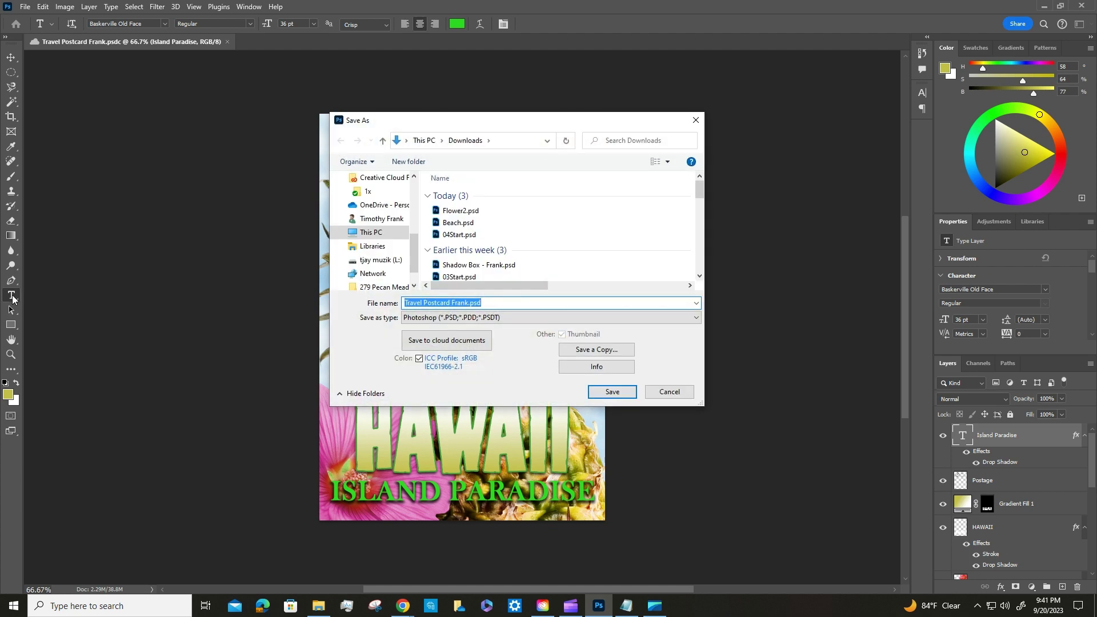
{"action": "left_click", "coordinate": [666, 391]}
{"action": "key", "text": "ctrl+shift+s"}
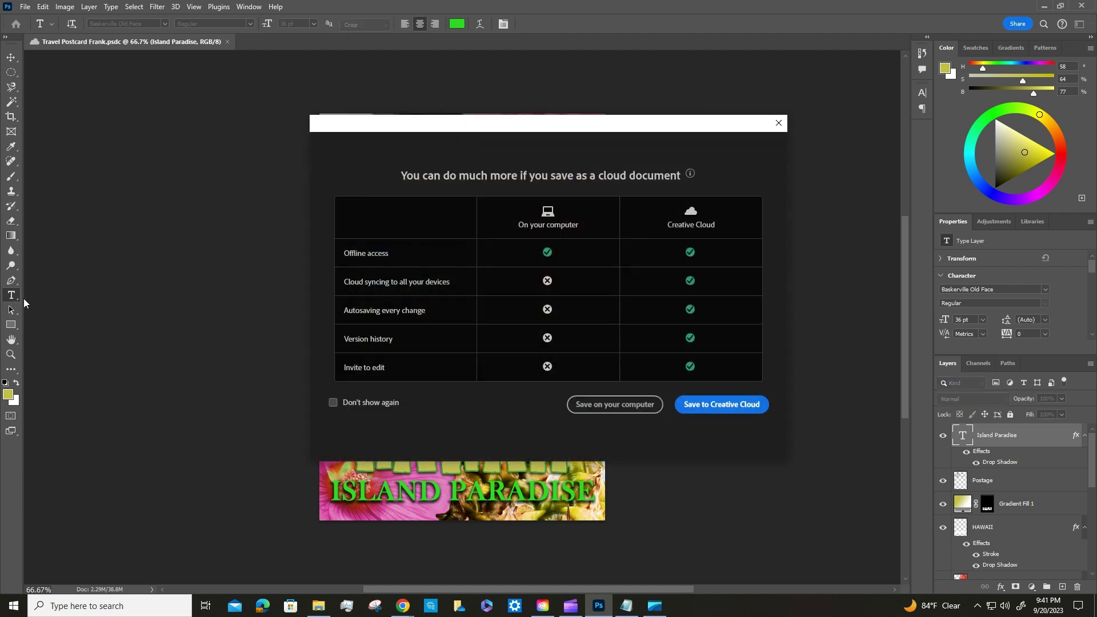
{"action": "left_click", "coordinate": [785, 128]}
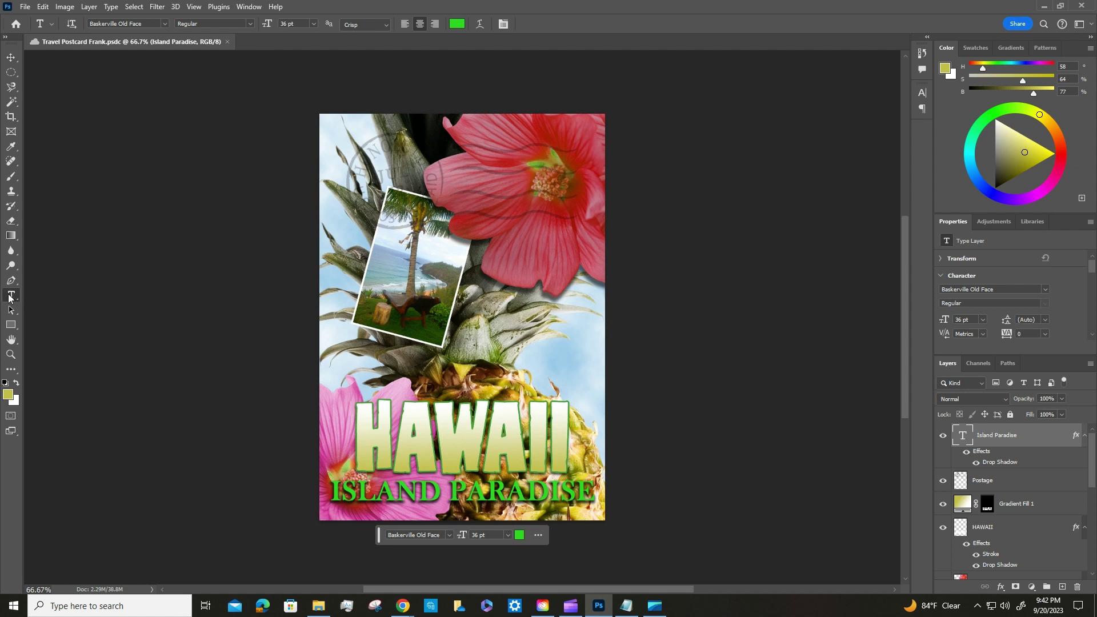
{"action": "left_click", "coordinate": [169, 198]}
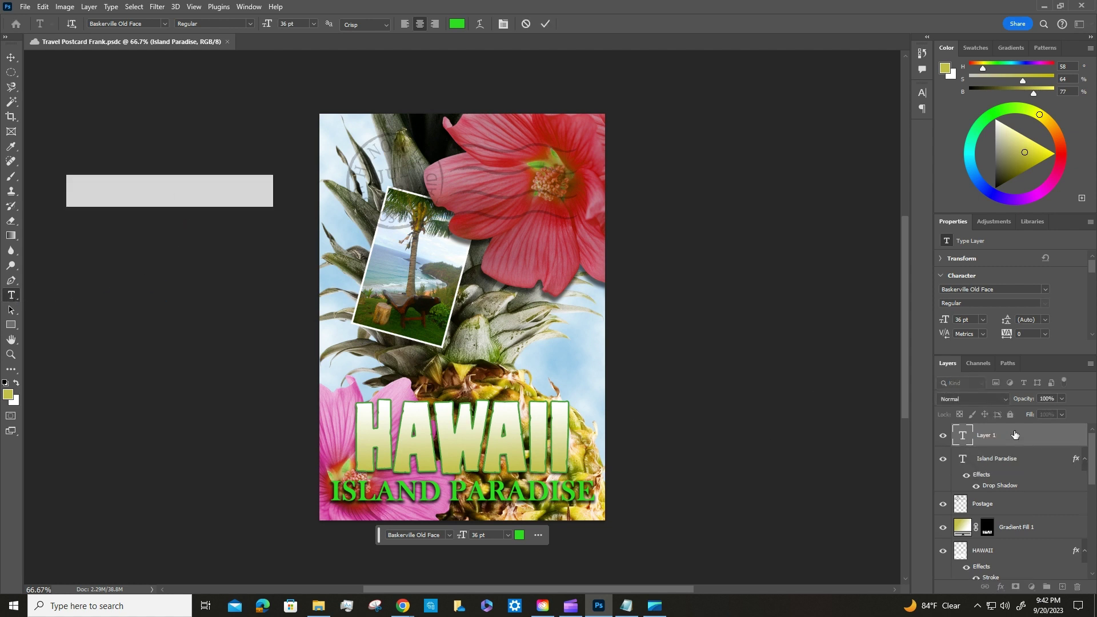
{"action": "left_click", "coordinate": [526, 23]}
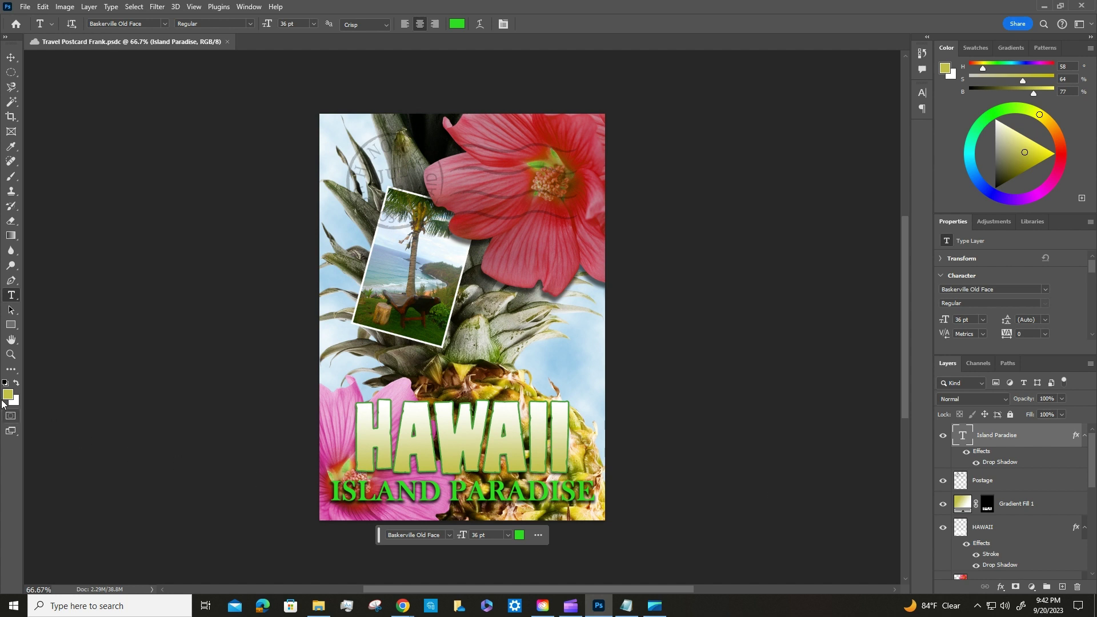
Step: Move the Postage layer's postmark slightly down to X 72 px, Y 62 px with the Move tool
{"action": "left_click", "coordinate": [11, 58]}
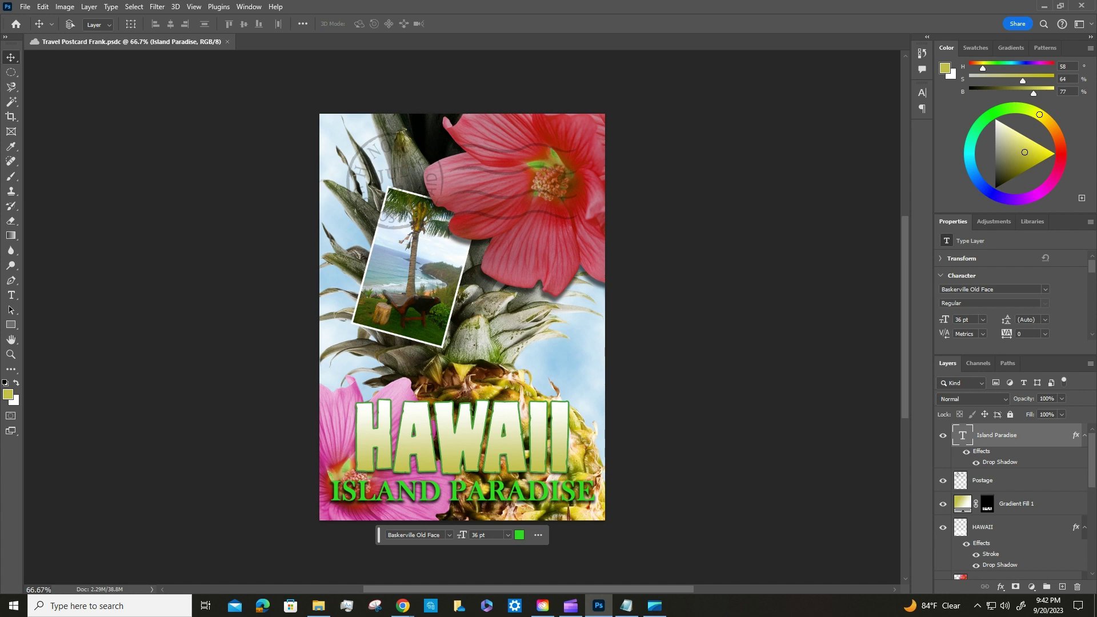
{"action": "left_click", "coordinate": [23, 10]}
{"action": "left_click", "coordinate": [28, 10]}
{"action": "left_click", "coordinate": [28, 8]}
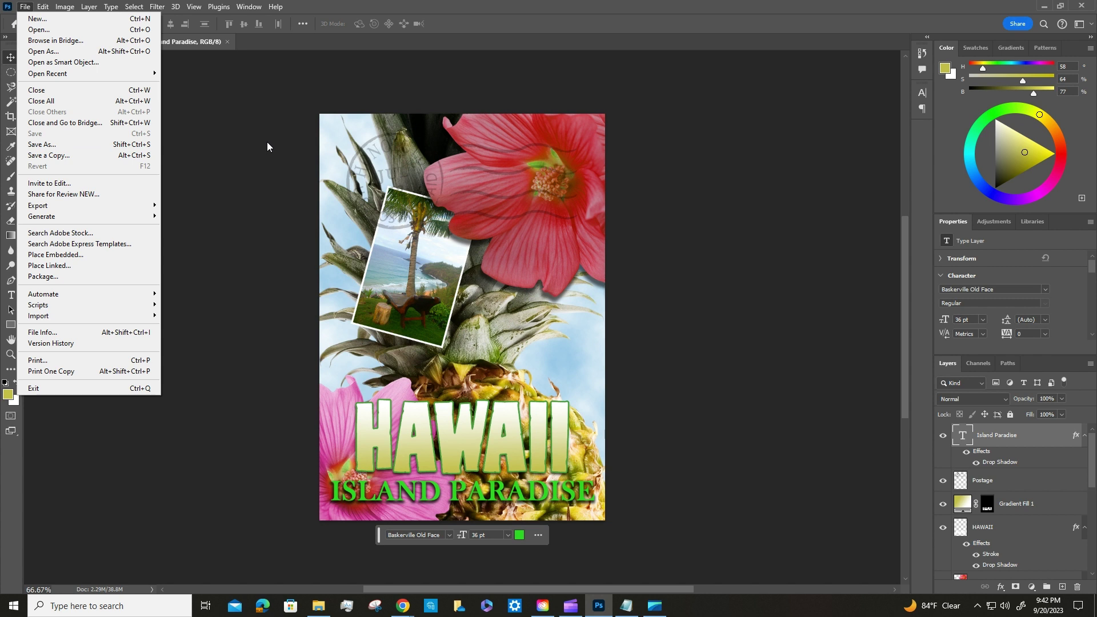
{"action": "left_click", "coordinate": [654, 160]}
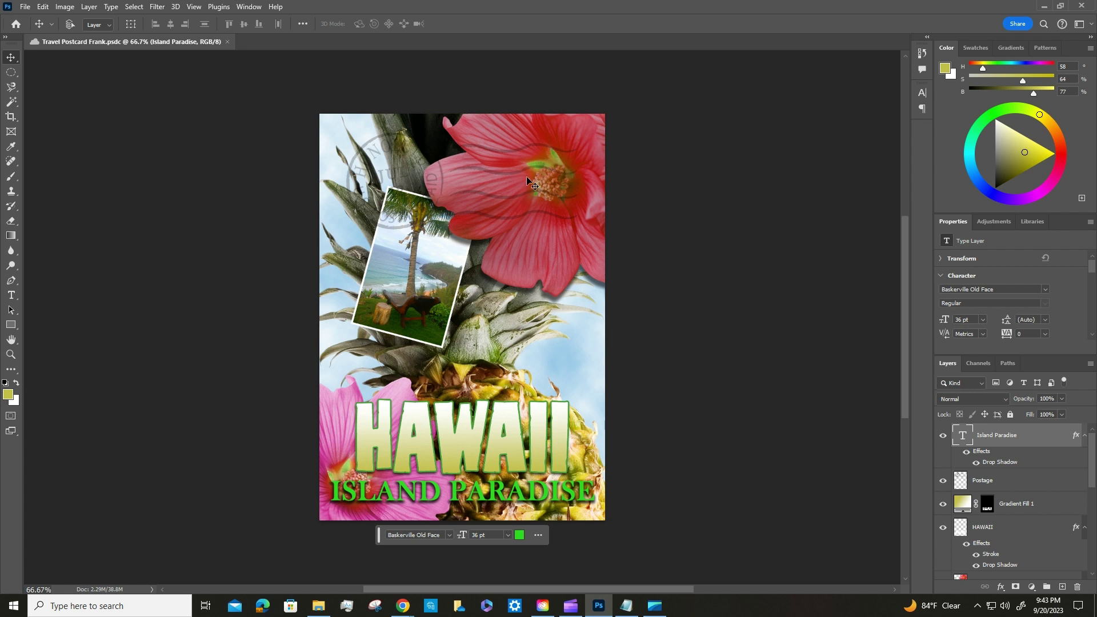
{"action": "left_click", "coordinate": [1016, 485]}
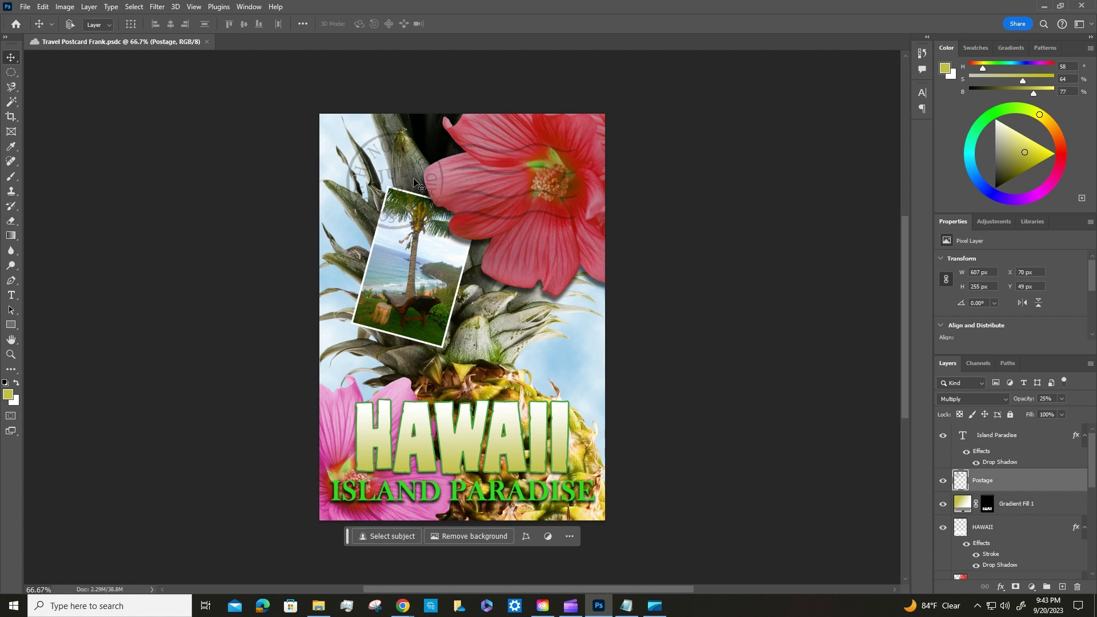
{"action": "mouse_move", "coordinate": [414, 181]}
{"action": "left_mouse_down"}
{"action": "mouse_move", "coordinate": [592, 221]}
{"action": "mouse_move", "coordinate": [403, 201]}
{"action": "mouse_move", "coordinate": [418, 193]}
{"action": "left_mouse_up"}
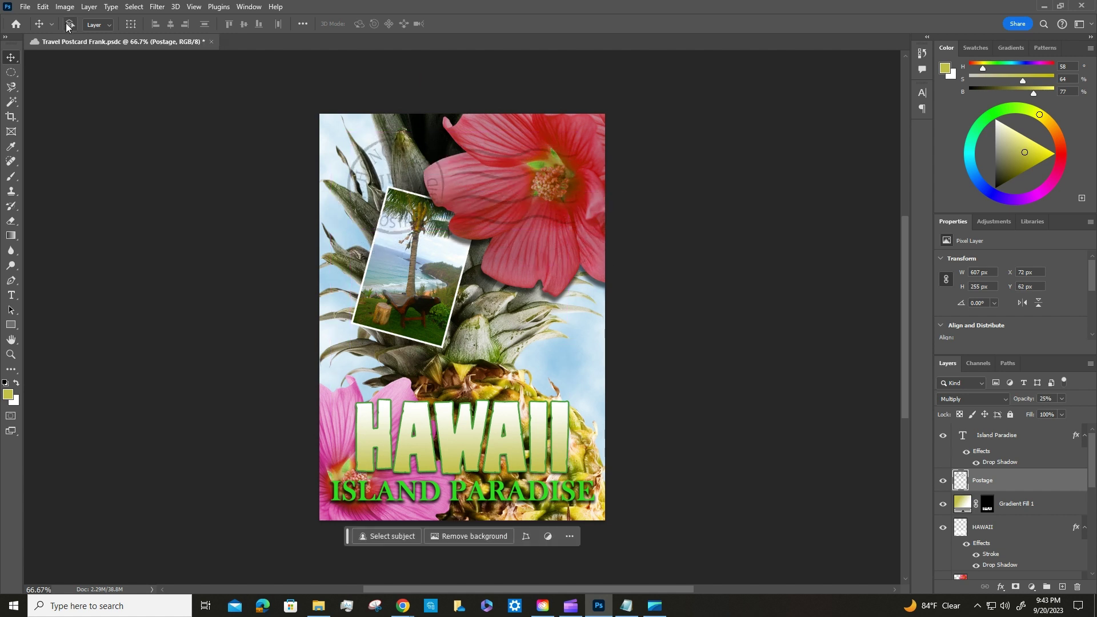
Step: Turn on Auto-Select for the Move tool and pick the Pineapple copy layer directly on the canvas
{"action": "left_click", "coordinate": [69, 25]}
{"action": "left_click_drag", "start_coordinate": [454, 218], "coordinate": [398, 184]}
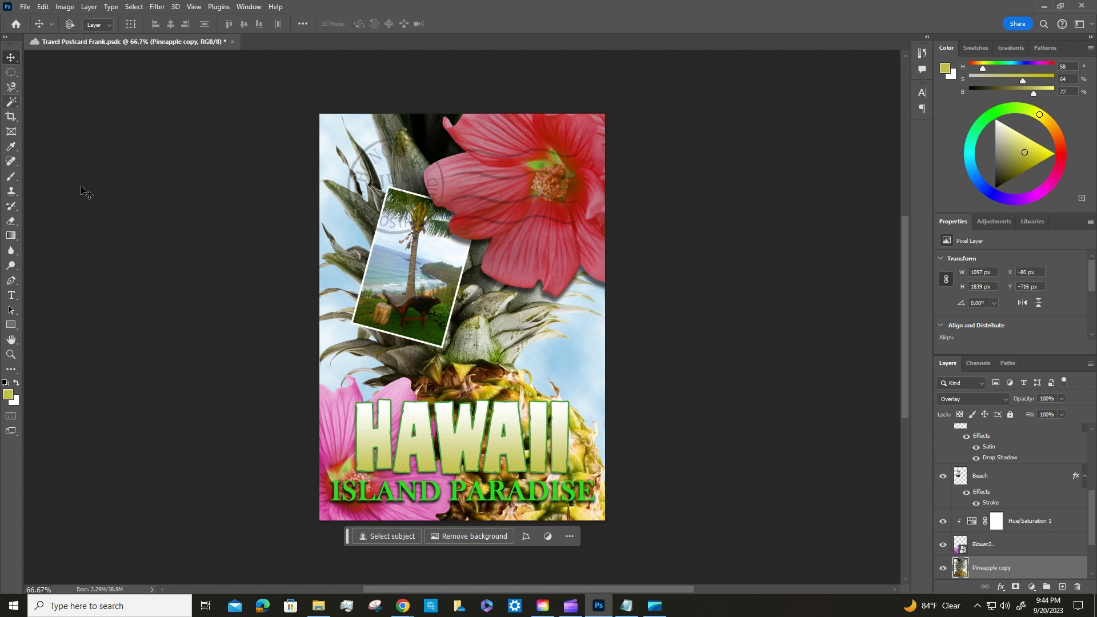
Step: Move the Postage layer's postmark to X 251 px, Y 279 px so it overlaps the beach photo and red flower
{"action": "scroll", "coordinate": [1035, 492], "scroll_direction": "down", "scroll_amount": 3}
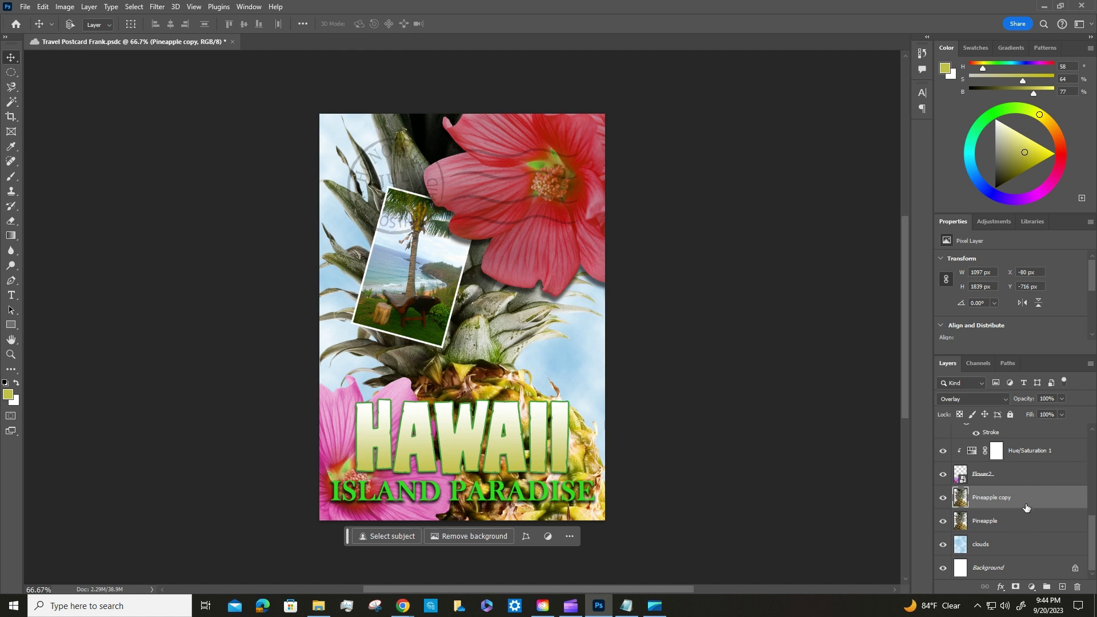
{"action": "scroll", "coordinate": [1038, 493], "scroll_direction": "up", "scroll_amount": 5}
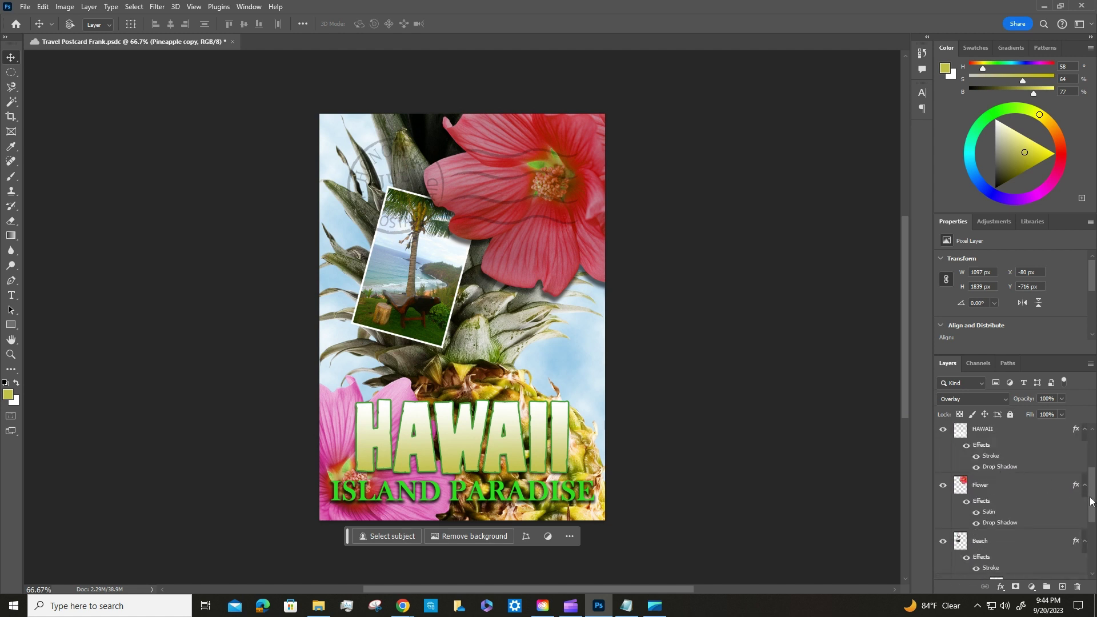
{"action": "scroll", "coordinate": [1019, 451], "scroll_direction": "up", "scroll_amount": 3}
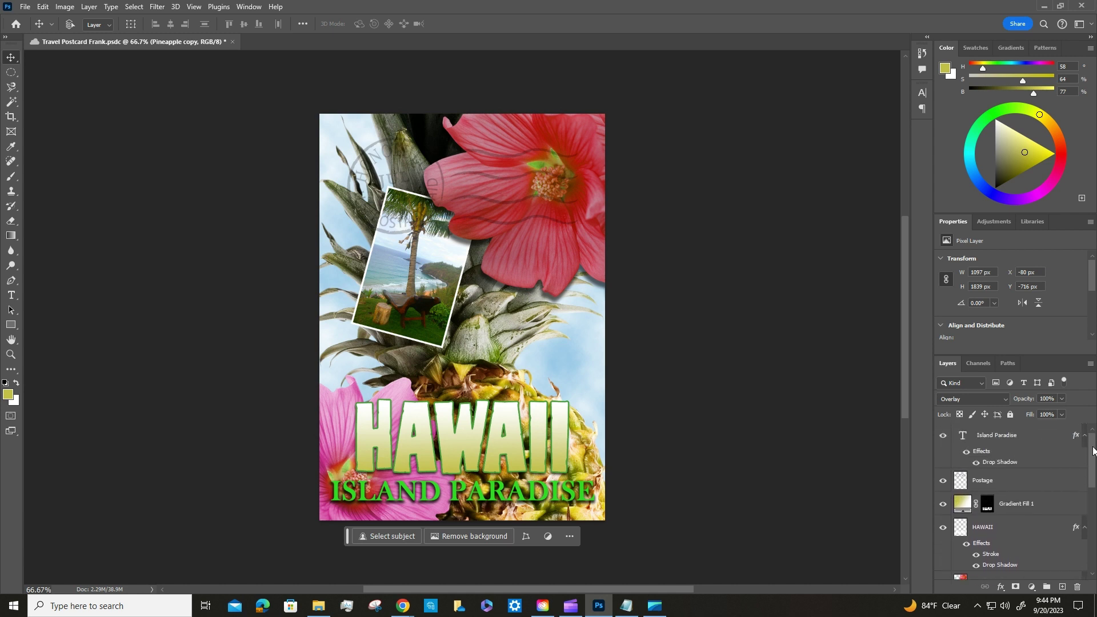
{"action": "left_click", "coordinate": [1000, 481]}
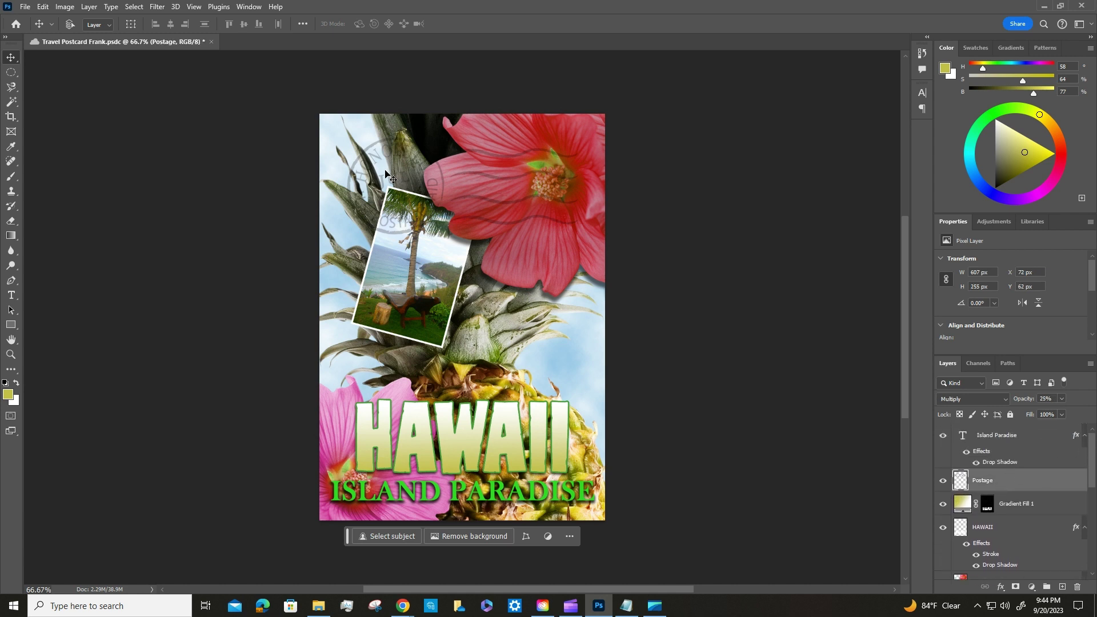
{"action": "left_click_drag", "start_coordinate": [399, 181], "coordinate": [473, 254]}
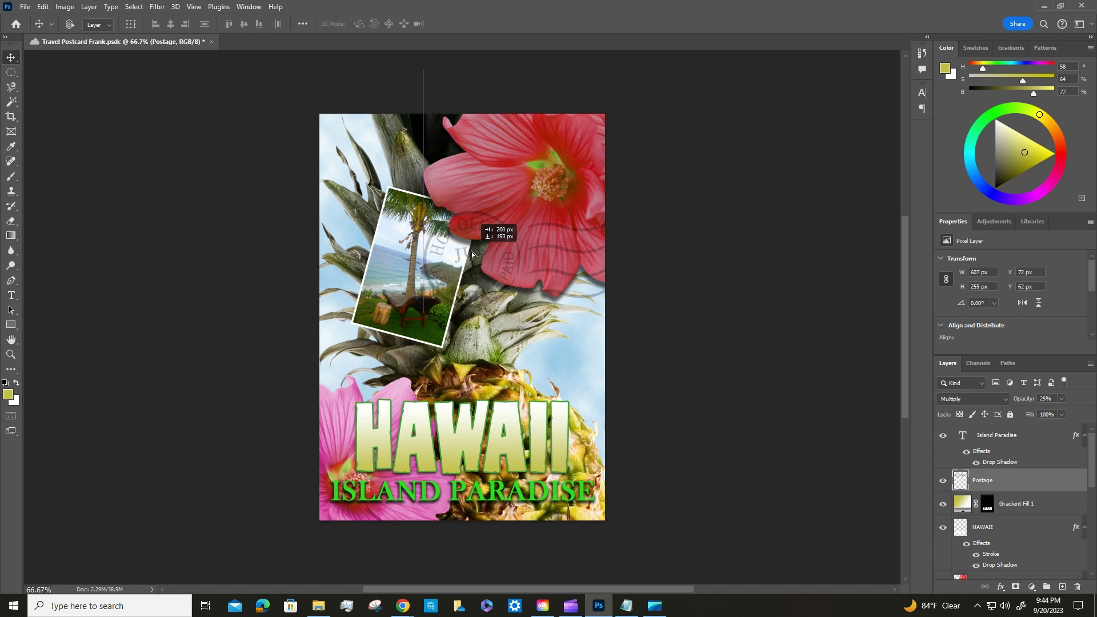
{"action": "mouse_move", "coordinate": [472, 254]}
{"action": "left_mouse_down"}
{"action": "mouse_move", "coordinate": [468, 273]}
{"action": "mouse_move", "coordinate": [468, 260]}
{"action": "left_mouse_up"}
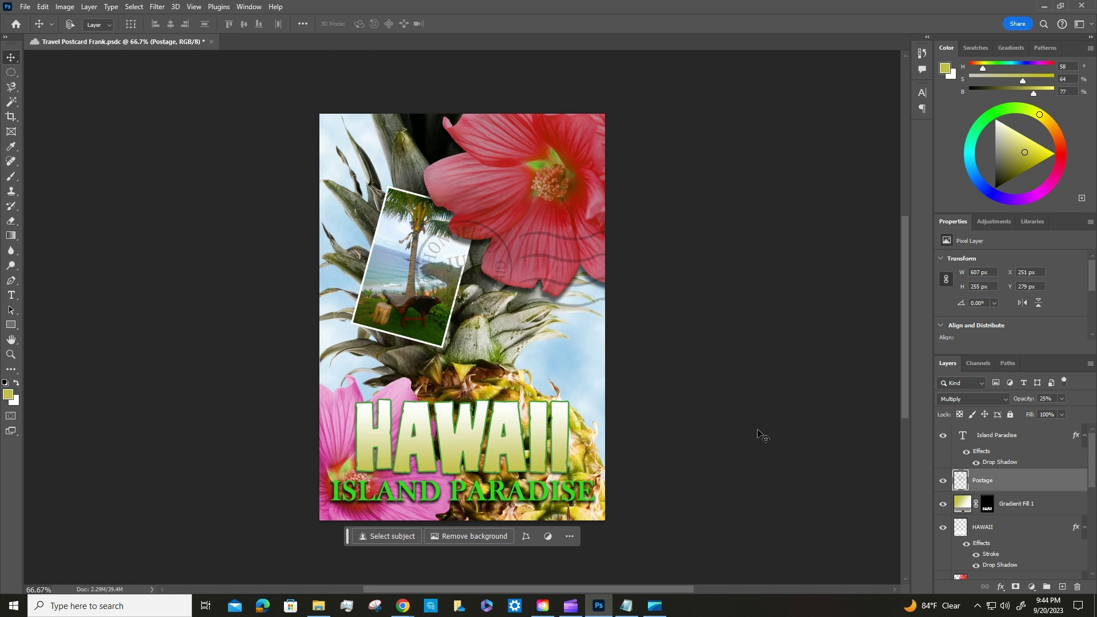
Step: Add a new empty layer above the Island Paradise text layer and select the entire canvas
{"action": "left_click", "coordinate": [997, 436]}
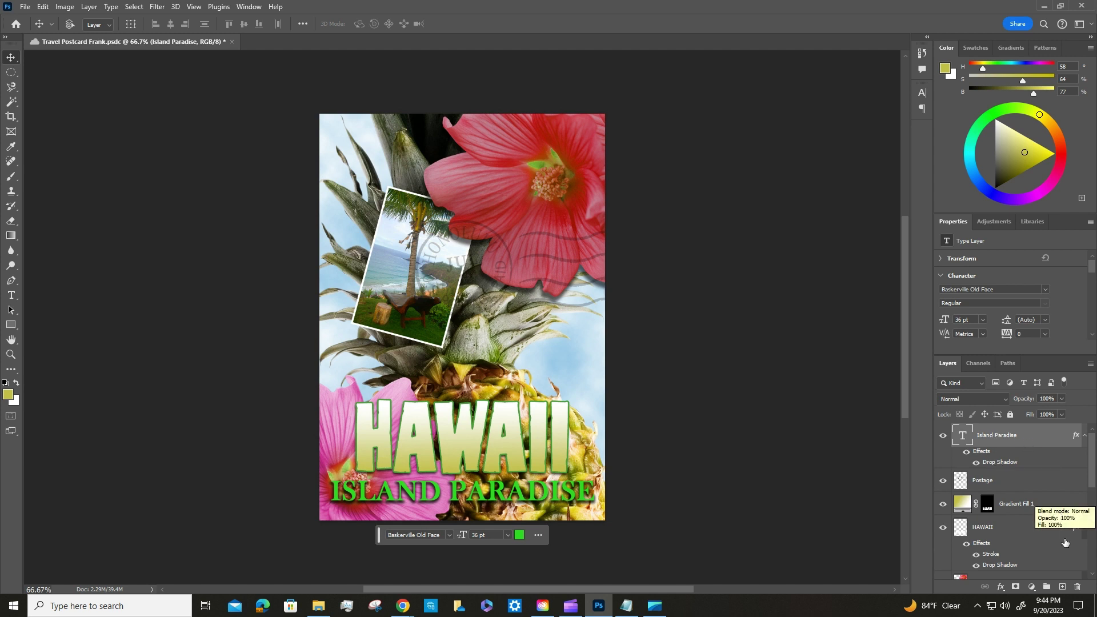
{"action": "left_click", "coordinate": [1064, 588]}
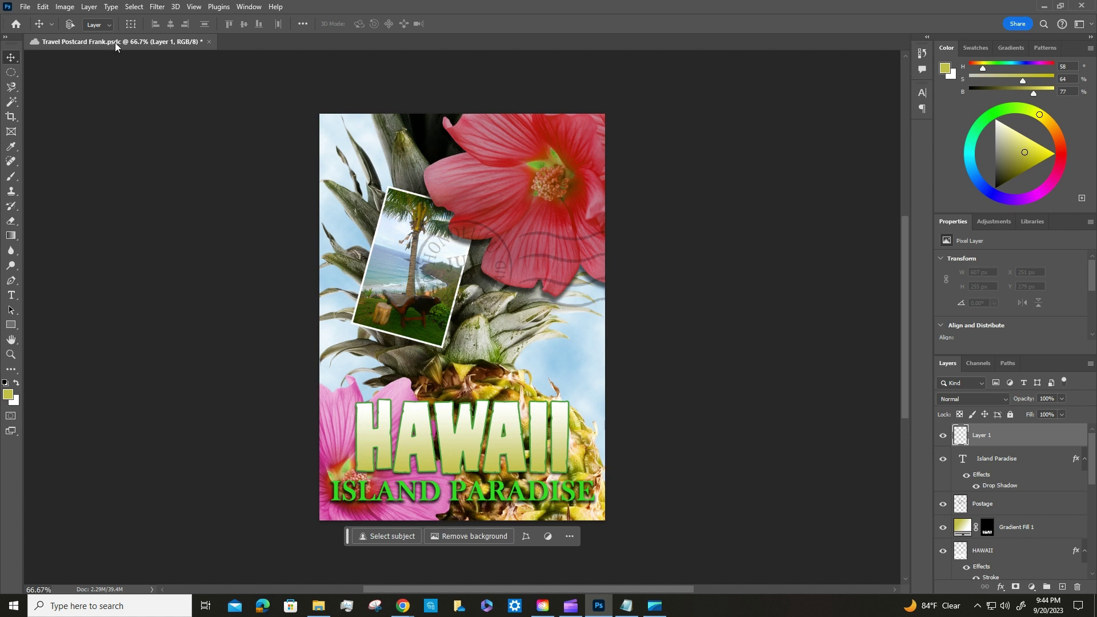
{"action": "left_click", "coordinate": [133, 7]}
{"action": "left_click", "coordinate": [136, 19]}
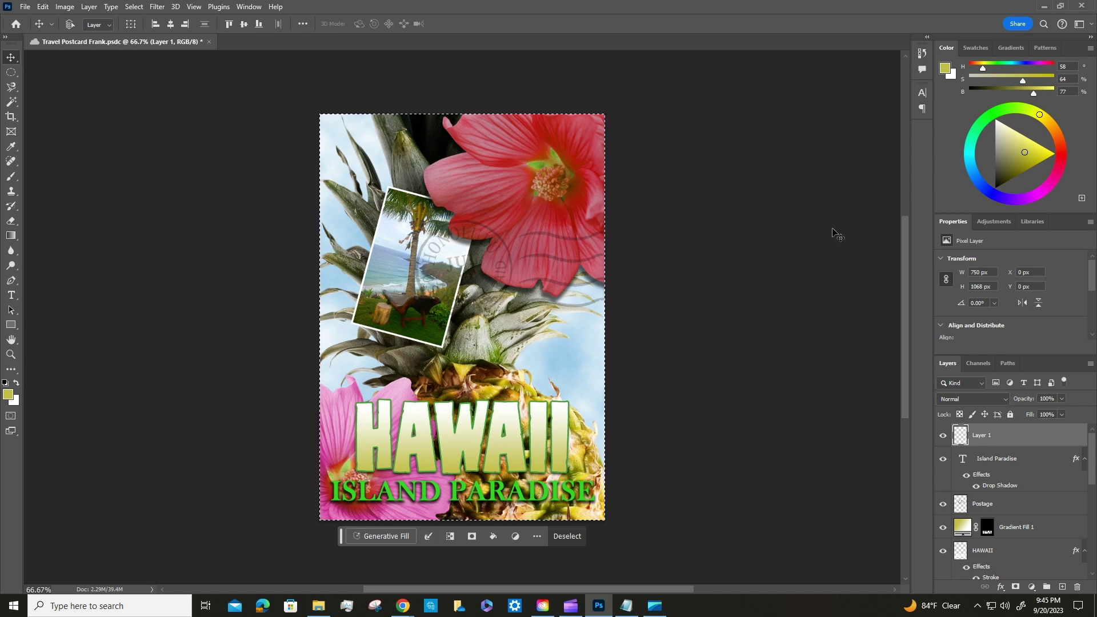
Step: Turn the full-canvas selection into a border selection 10 pixels wide
{"action": "left_click", "coordinate": [134, 7]}
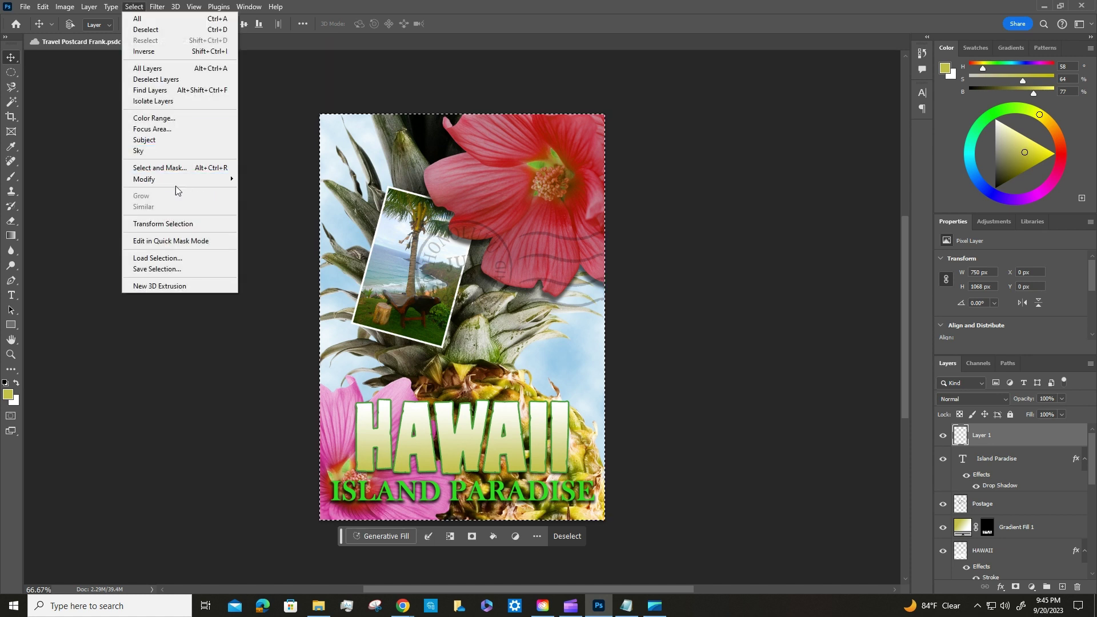
{"action": "mouse_move", "coordinate": [183, 178]}
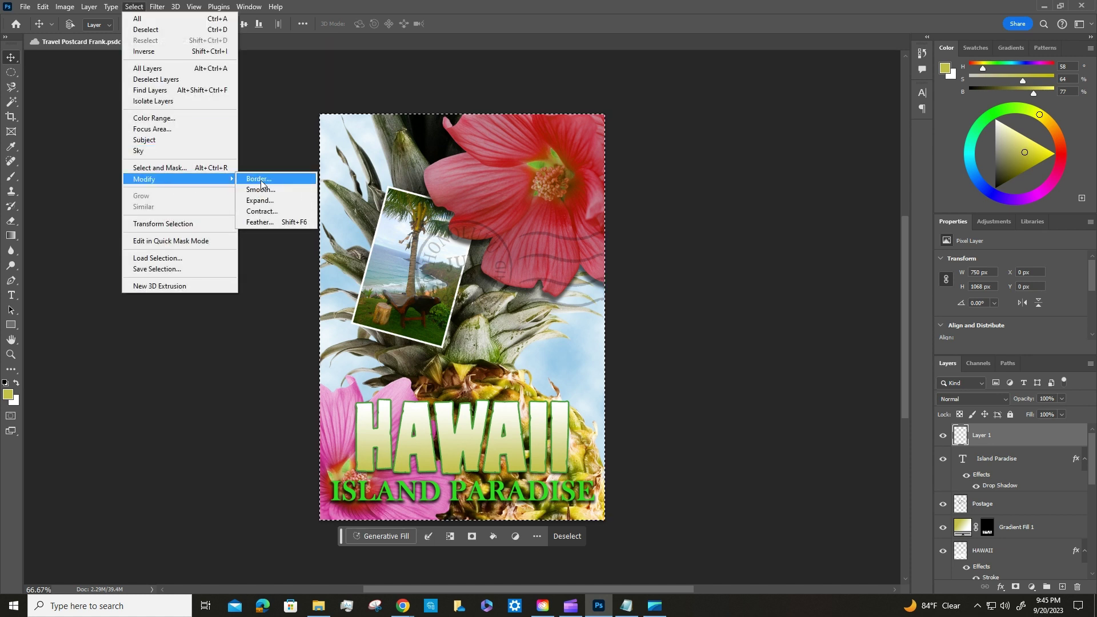
{"action": "left_click", "coordinate": [259, 179]}
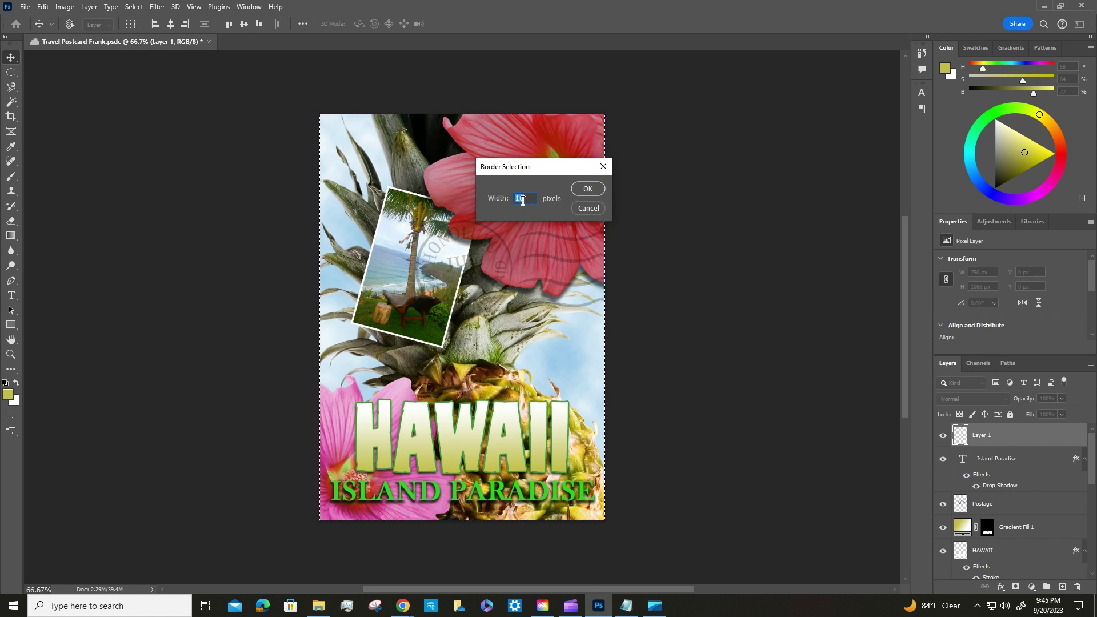
{"action": "left_click", "coordinate": [589, 189]}
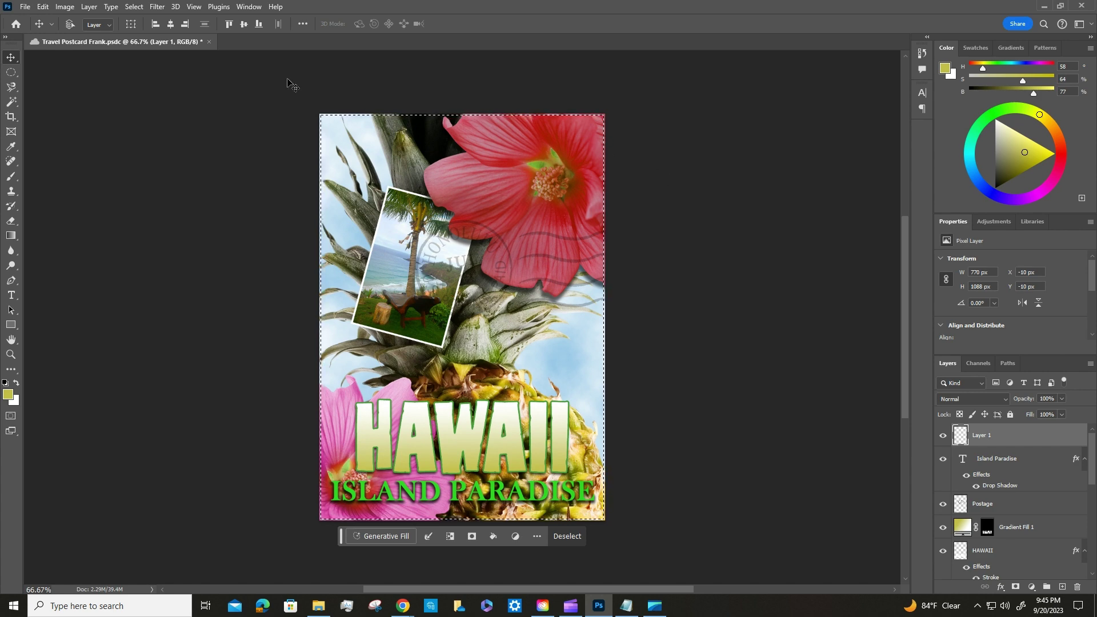
Step: Fill the border selection on Layer 1 with the yellow foreground color in Normal mode at 100% opacity
{"action": "left_click", "coordinate": [43, 6]}
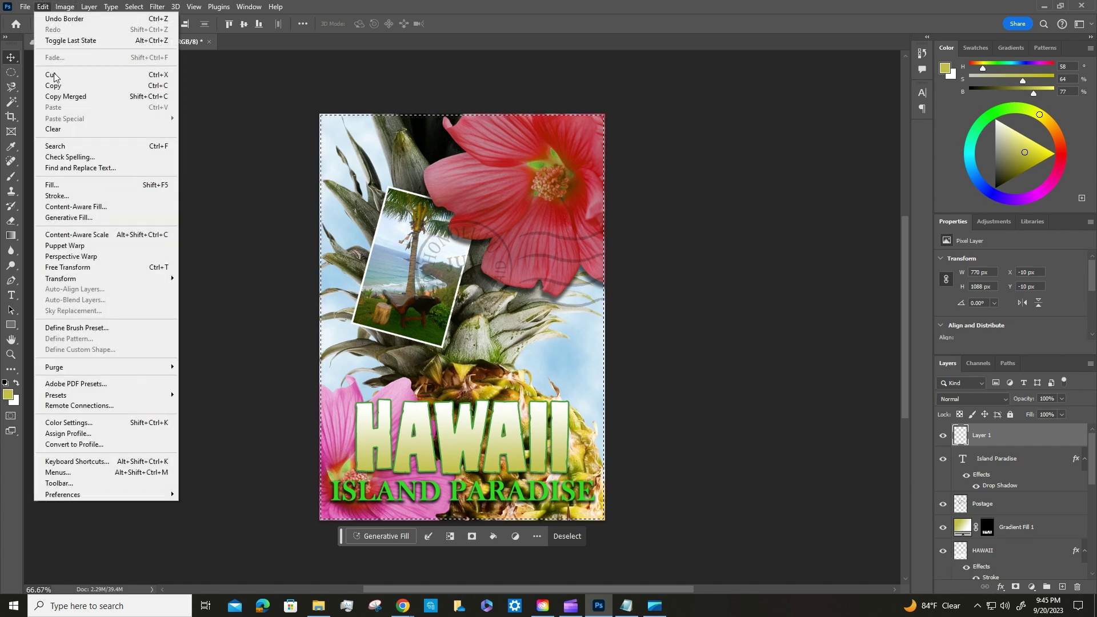
{"action": "left_click", "coordinate": [69, 186]}
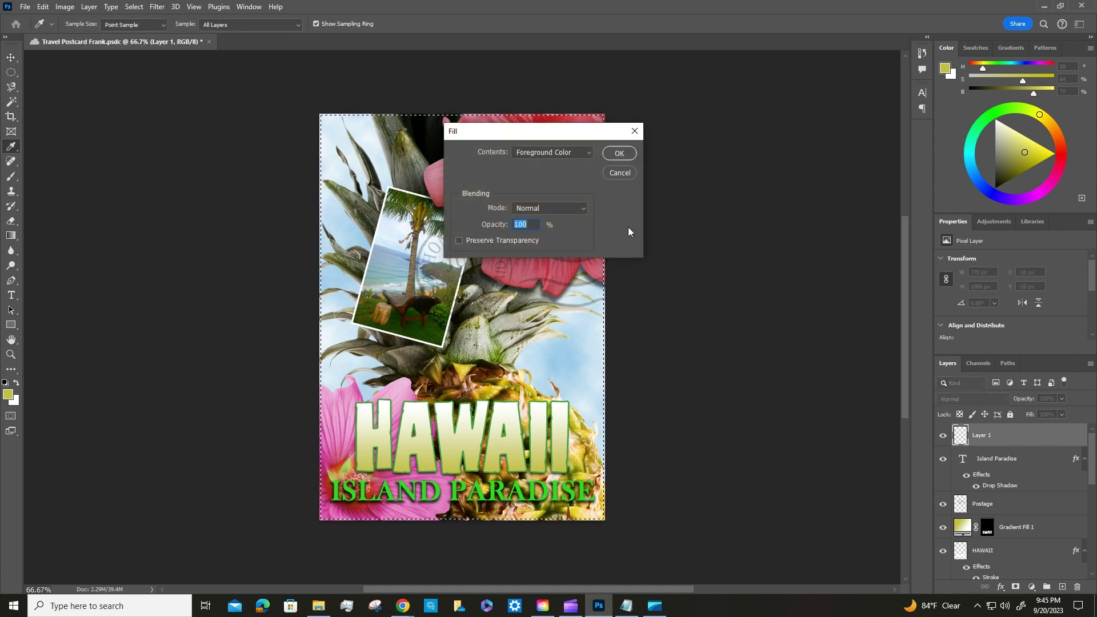
{"action": "left_click", "coordinate": [587, 151]}
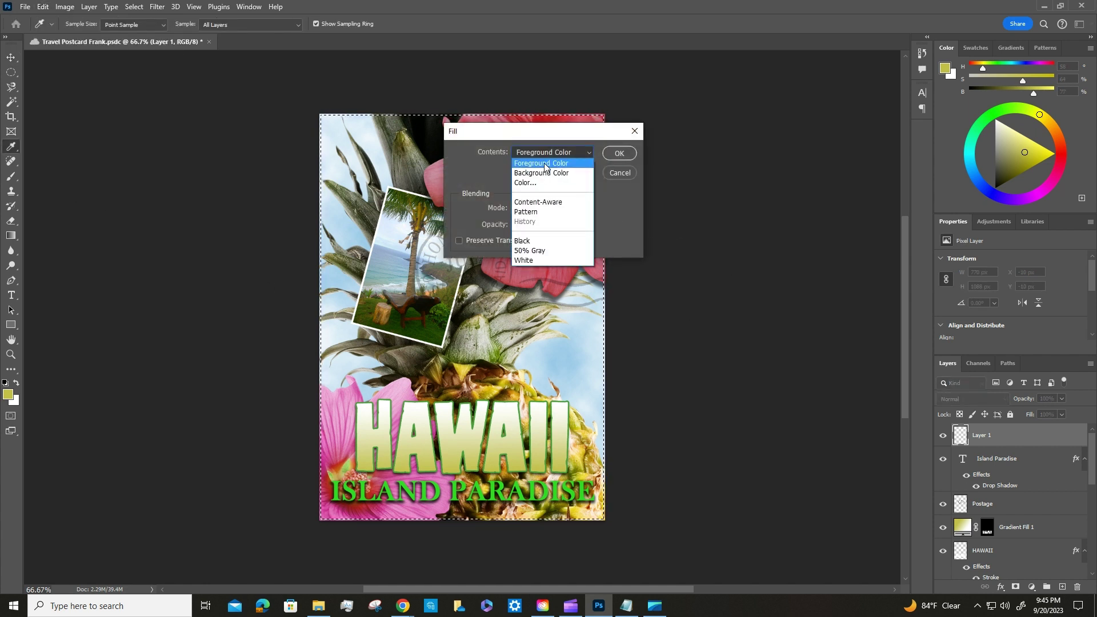
{"action": "left_click", "coordinate": [544, 163]}
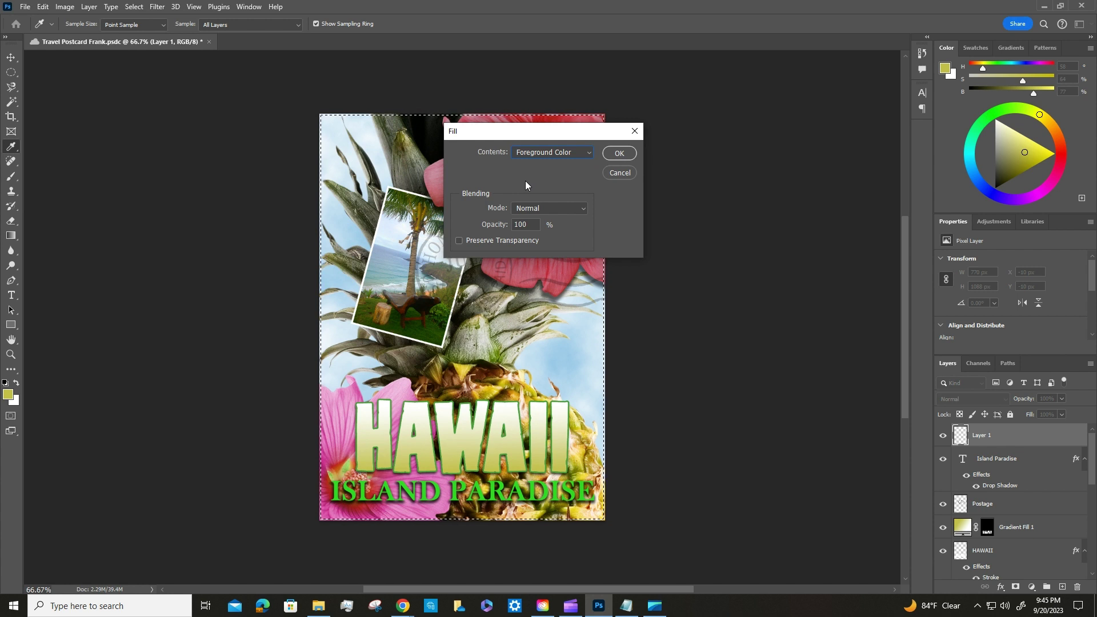
{"action": "left_click", "coordinate": [619, 154]}
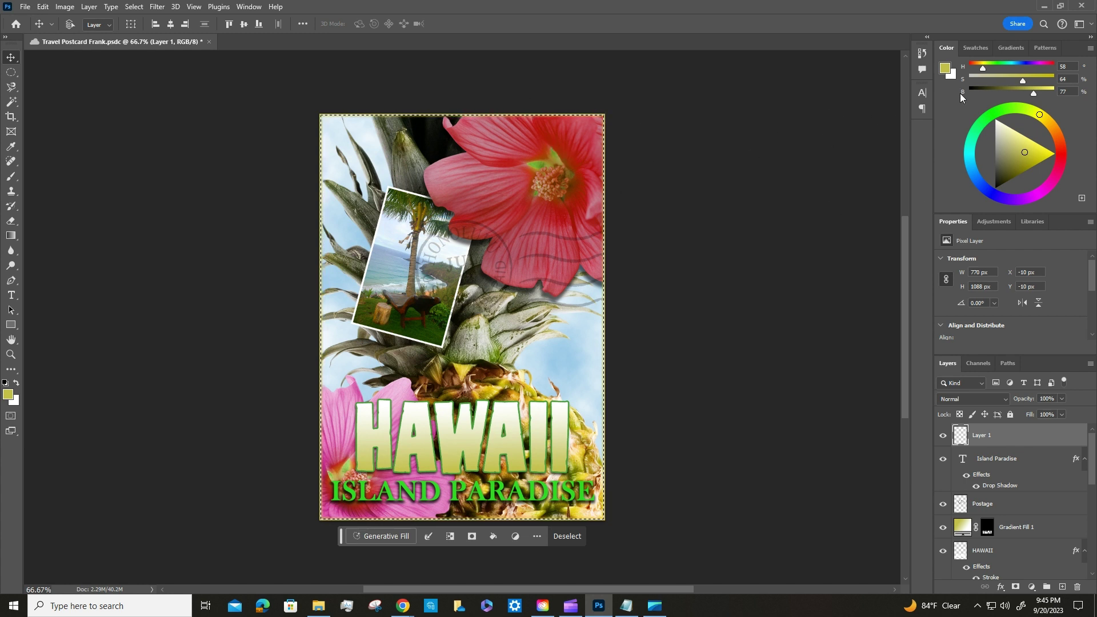
Step: Set the foreground color to white, refill the border selection with it at 100% opacity, and deselect
{"action": "left_click_drag", "start_coordinate": [1003, 136], "coordinate": [996, 119]}
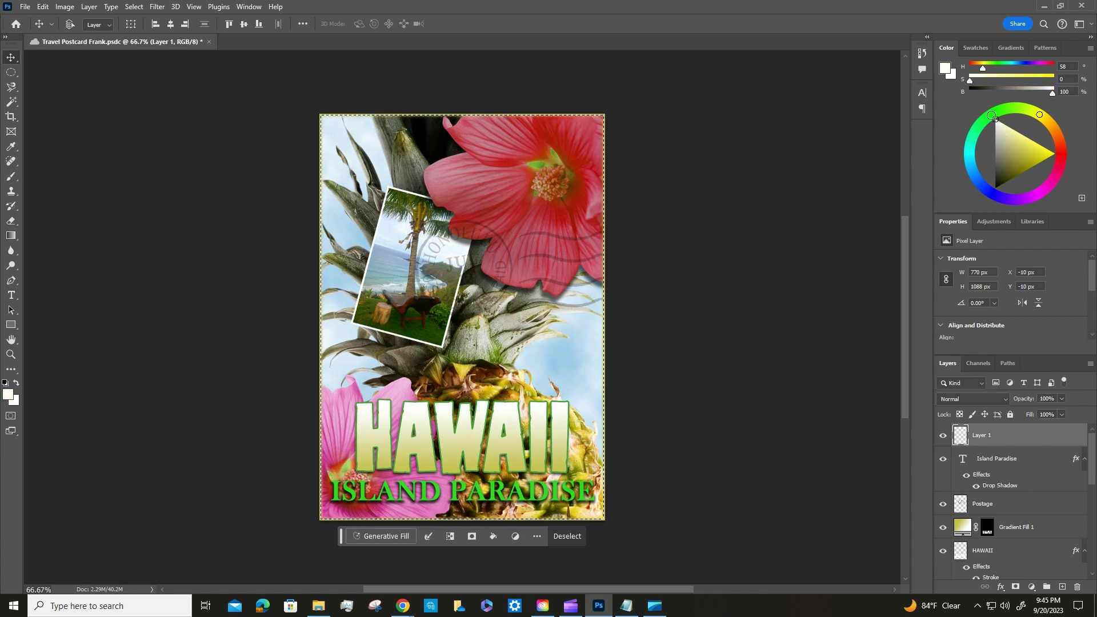
{"action": "left_click", "coordinate": [42, 6]}
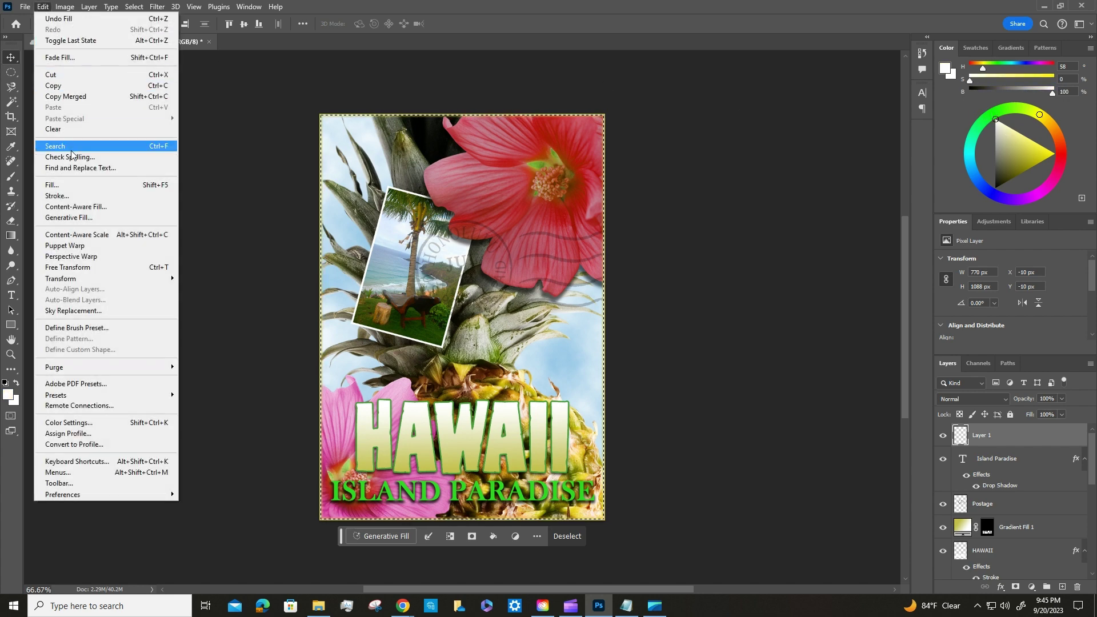
{"action": "left_click", "coordinate": [57, 184]}
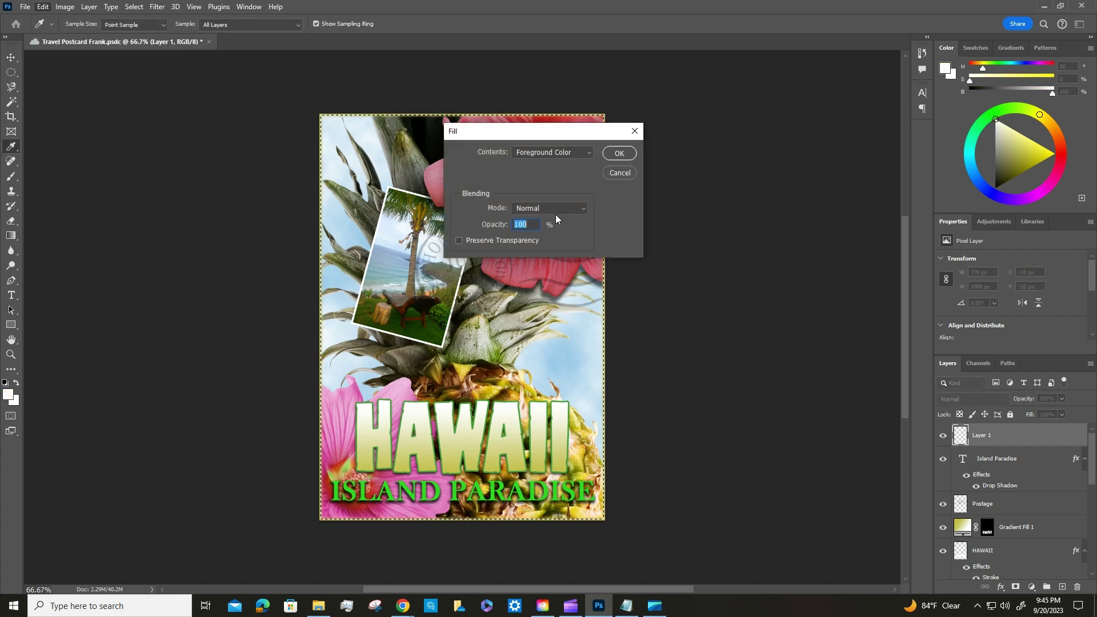
{"action": "left_click", "coordinate": [620, 154]}
{"action": "key", "text": "v"}
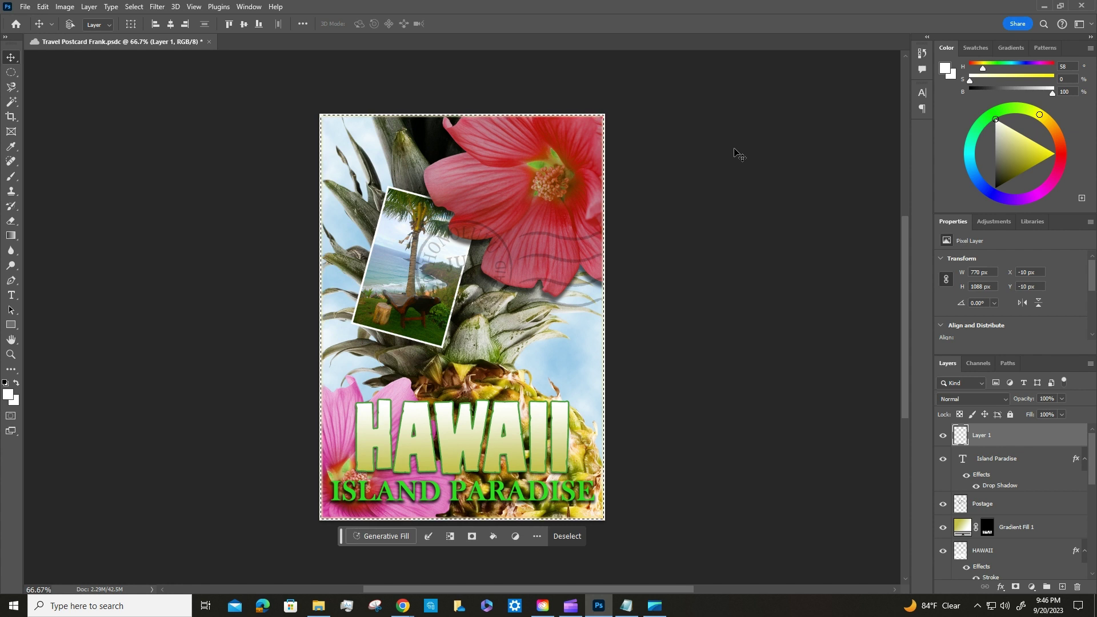
{"action": "key", "text": "ctrl+d"}
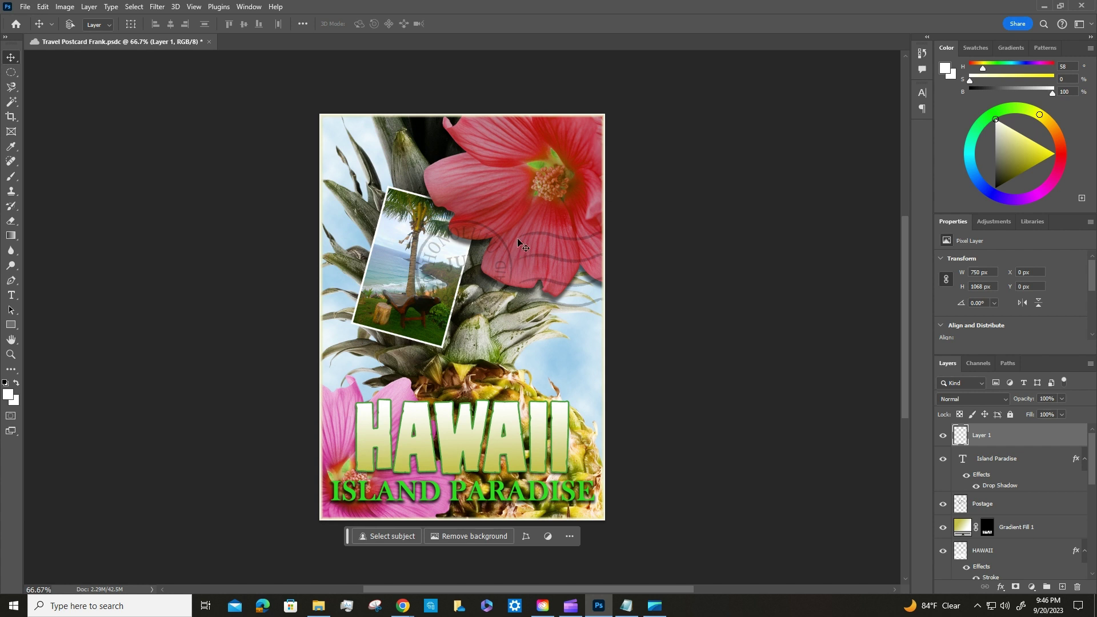
Step: Check the document's dimensions and its document sizes in the status readout, leaving it on Document Sizes
{"action": "left_click", "coordinate": [153, 590]}
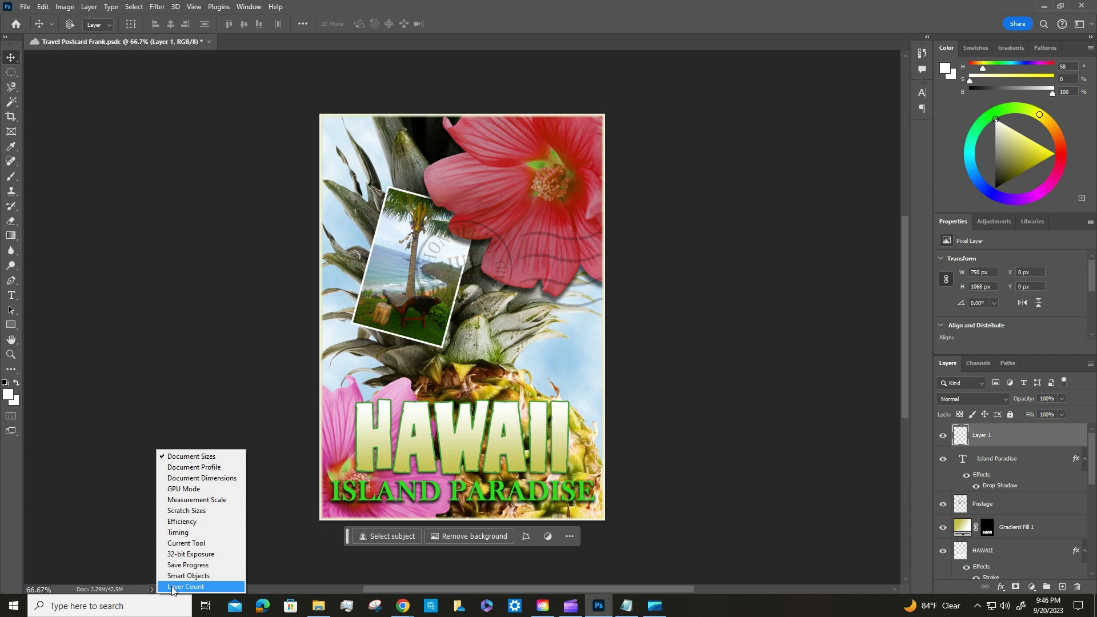
{"action": "left_click", "coordinate": [186, 478]}
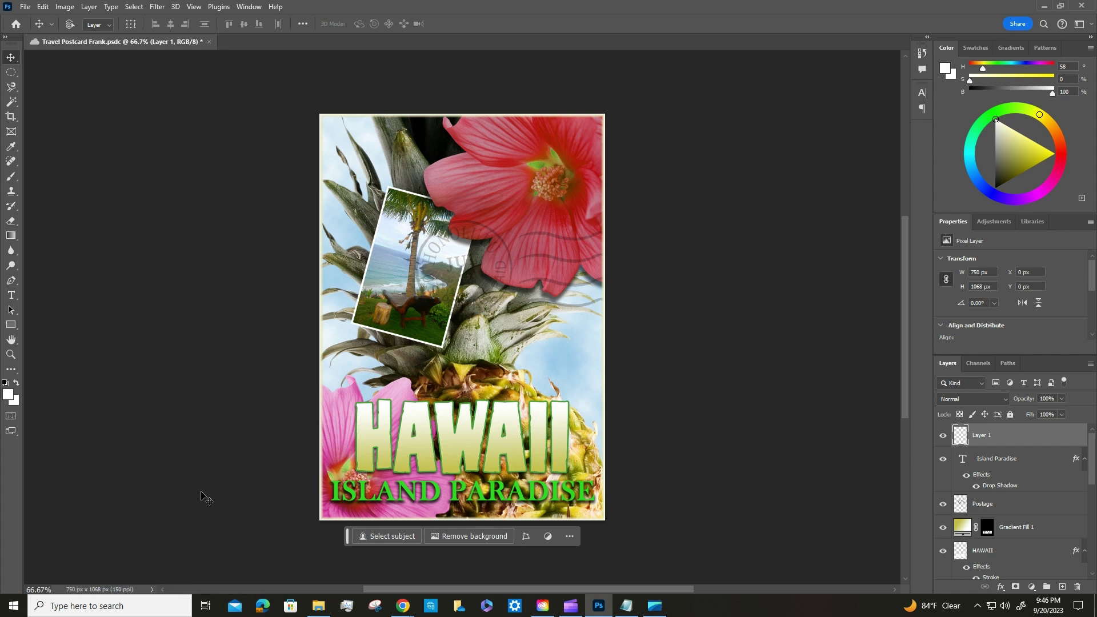
{"action": "left_click", "coordinate": [152, 589]}
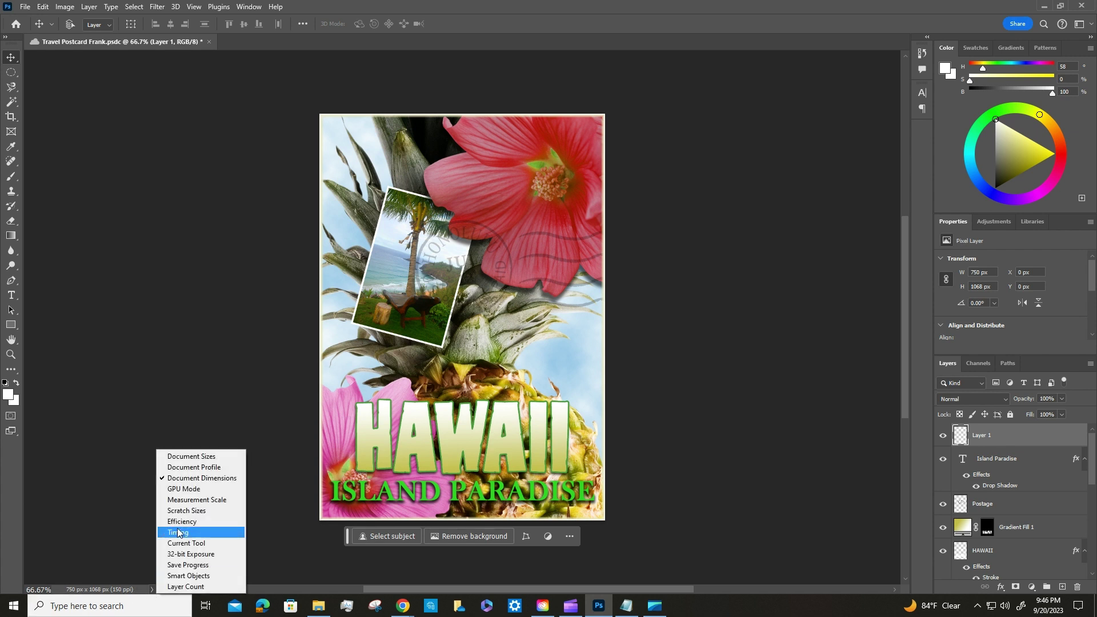
{"action": "left_click", "coordinate": [184, 457]}
{"action": "left_click", "coordinate": [153, 590]}
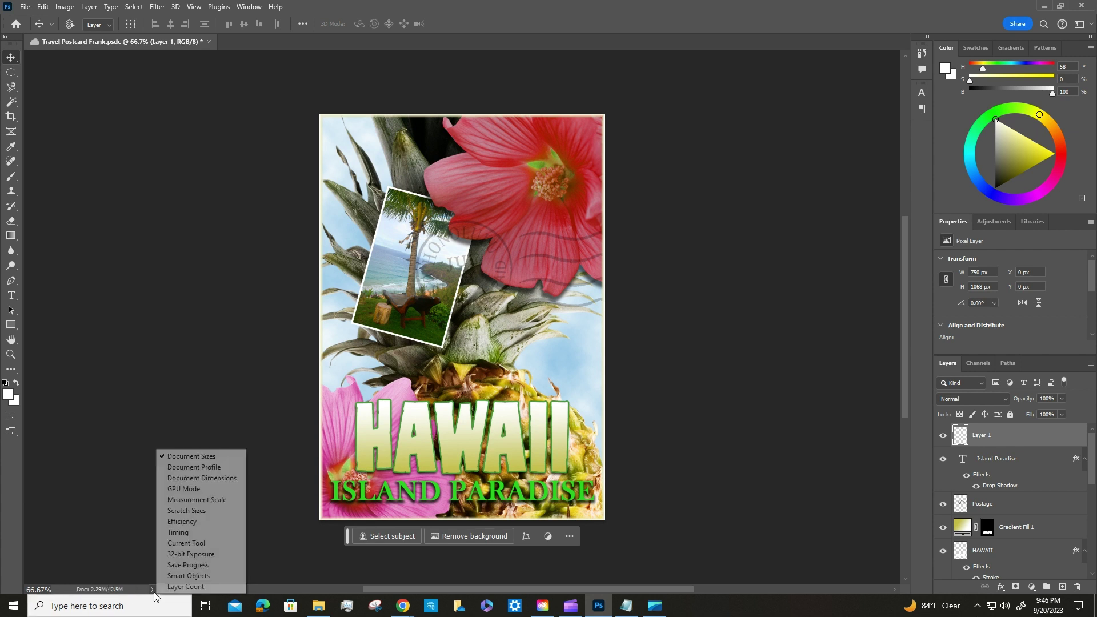
{"action": "left_click", "coordinate": [200, 479]}
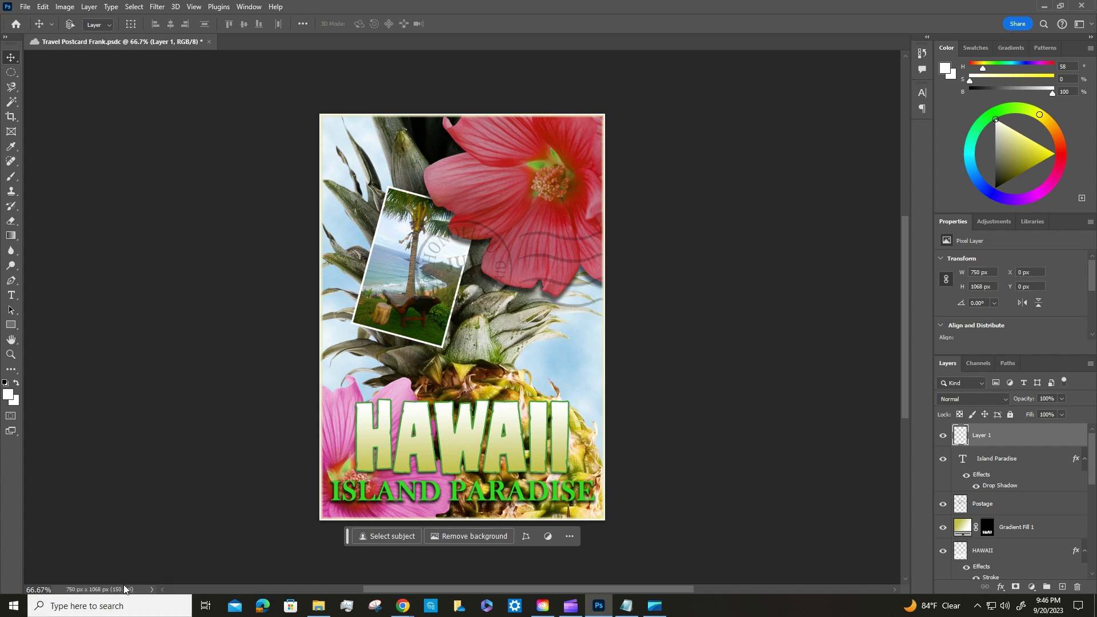
{"action": "left_click", "coordinate": [153, 590]}
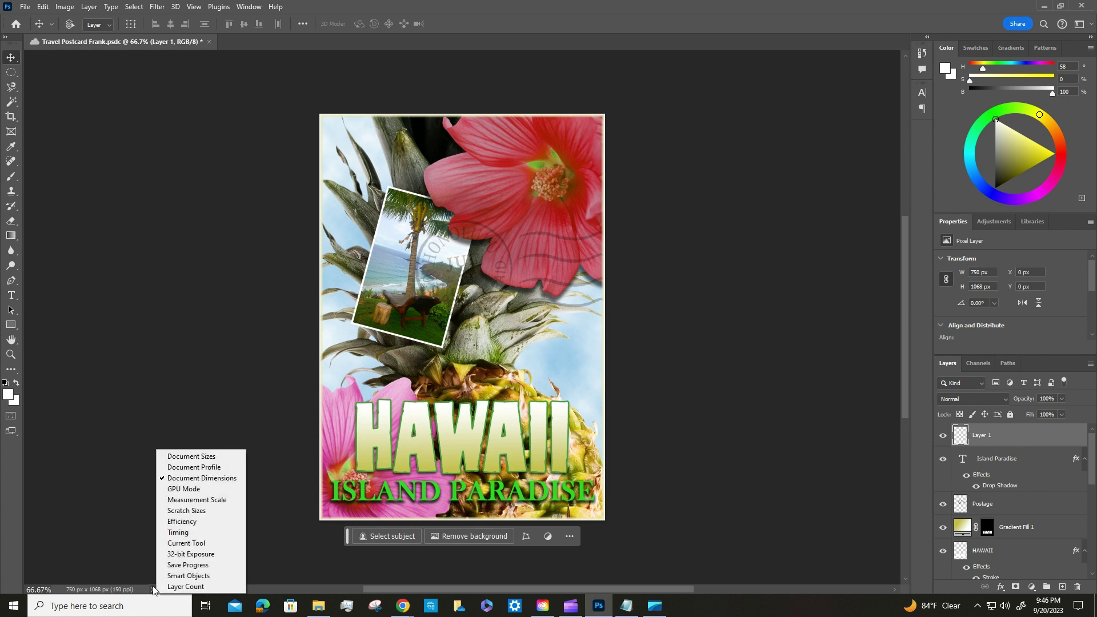
{"action": "left_click", "coordinate": [177, 456]}
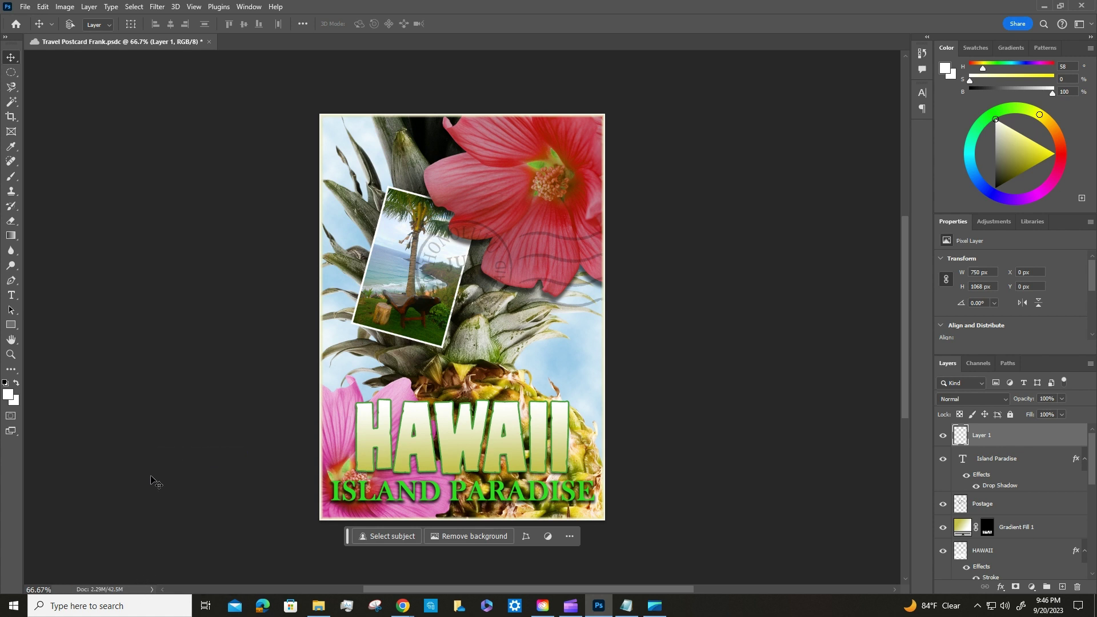
{"action": "left_click", "coordinate": [110, 590]}
Step: Duplicate the layered postcard image, replacing "copy" with "flat" in the duplicate's name, and return to the original document
{"action": "left_click", "coordinate": [63, 7]}
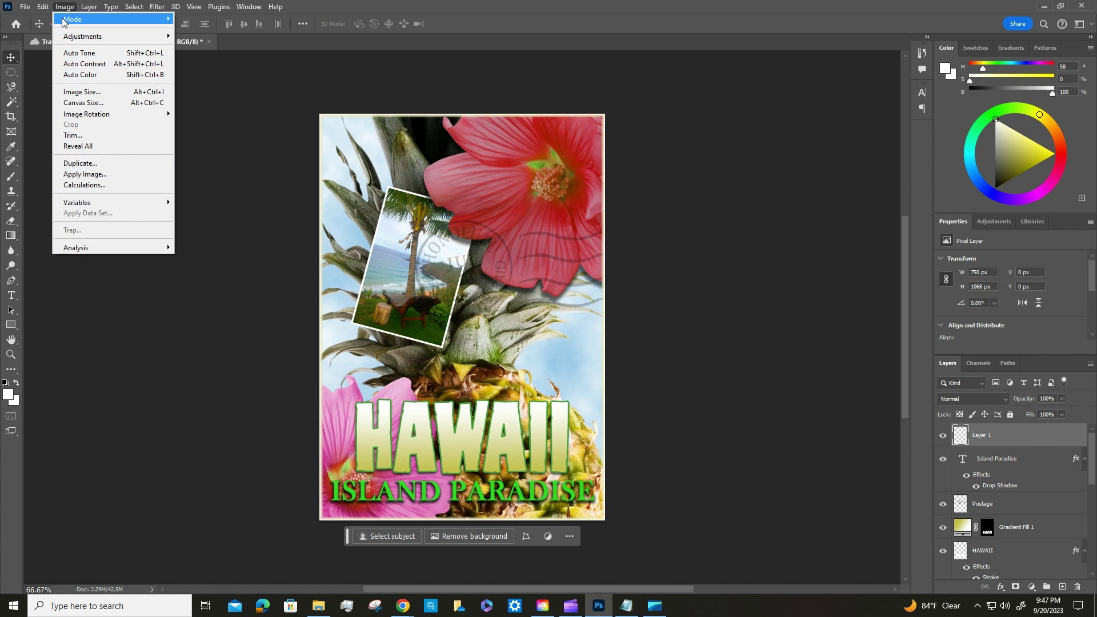
{"action": "left_click", "coordinate": [86, 164]}
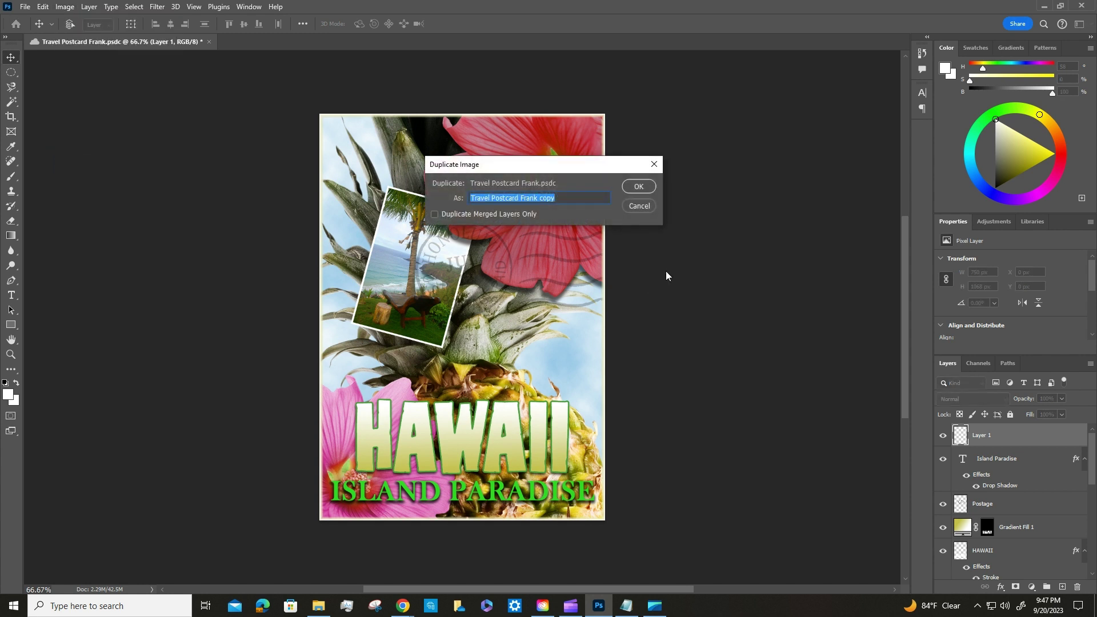
{"action": "left_click", "coordinate": [550, 197]}
{"action": "left_click_drag", "start_coordinate": [556, 198], "coordinate": [539, 198]}
{"action": "type", "text": "fl"}
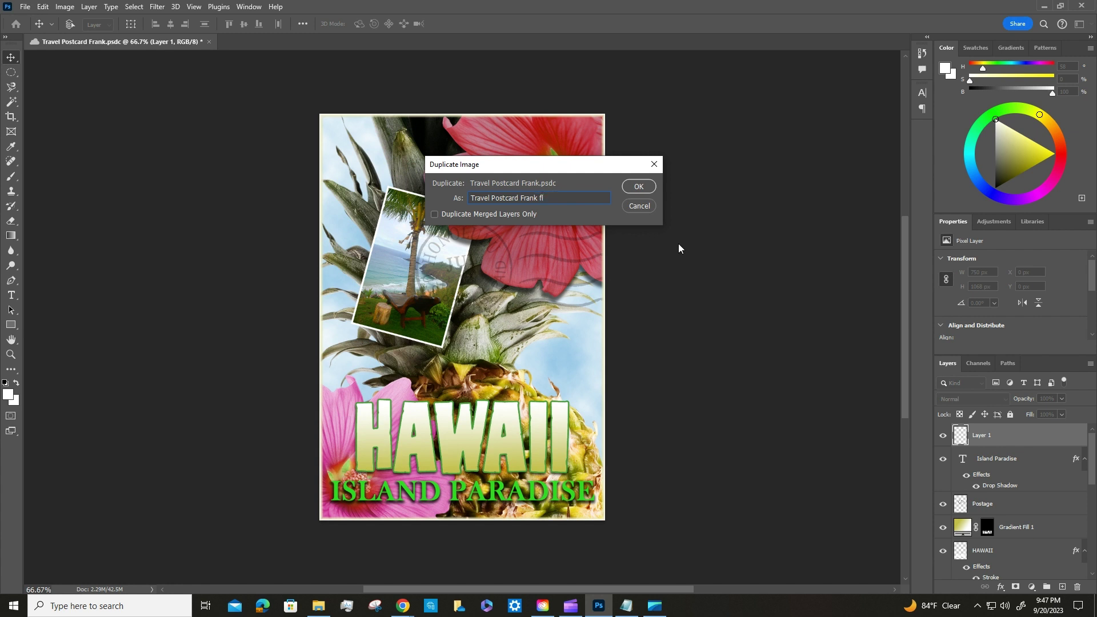
{"action": "type", "text": "at"}
{"action": "left_click", "coordinate": [640, 187]}
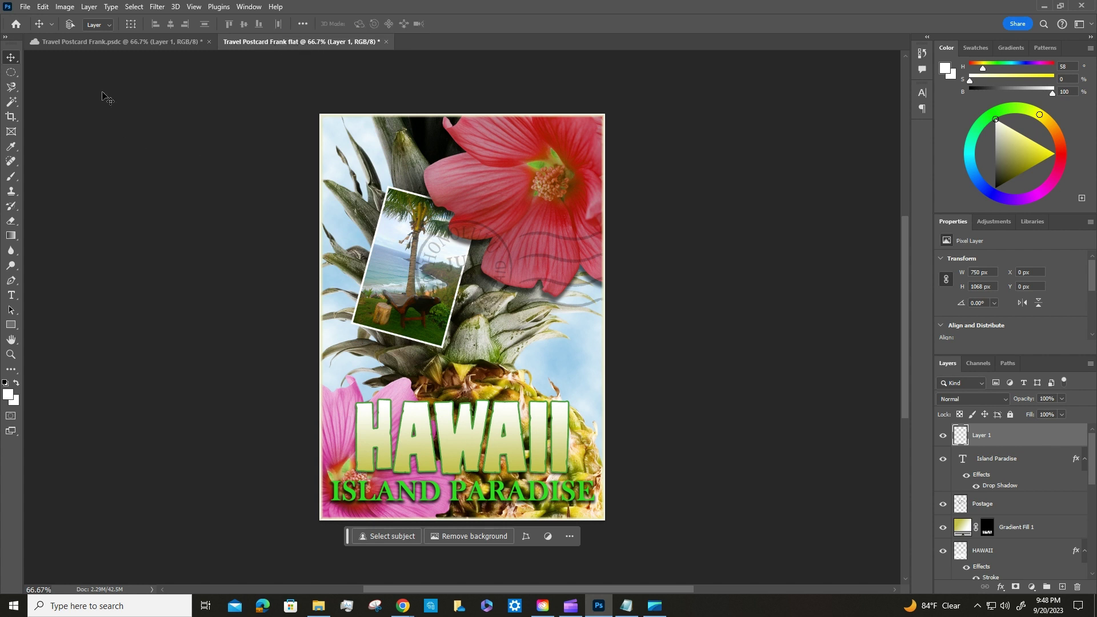
{"action": "left_click", "coordinate": [122, 42]}
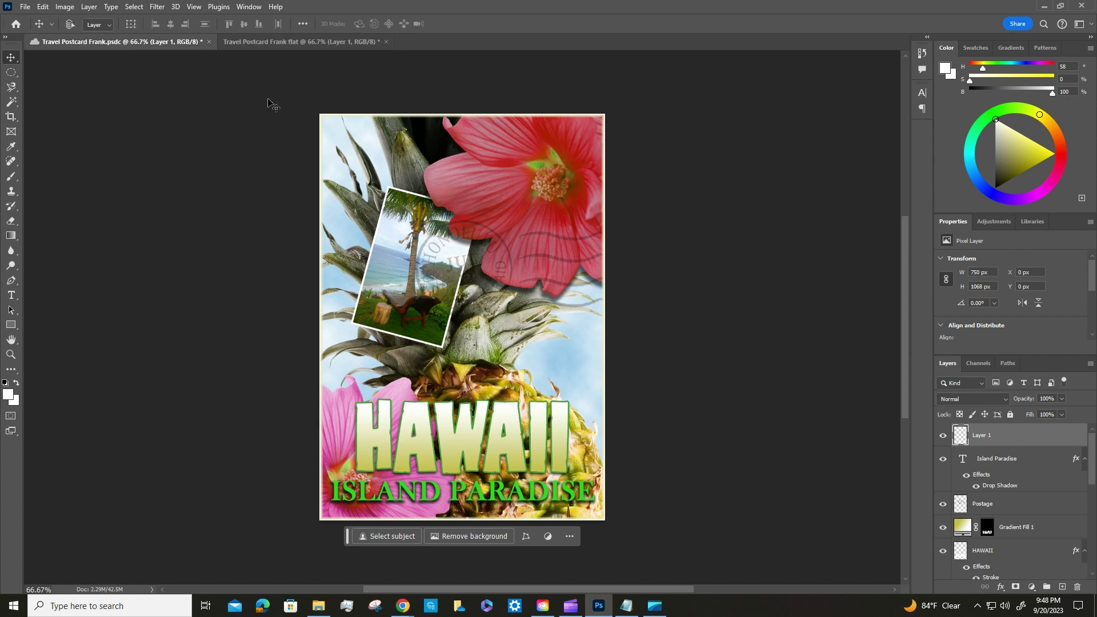
Step: Close the layered original postcard and flatten the flat duplicate into a single Background layer
{"action": "left_click", "coordinate": [280, 42]}
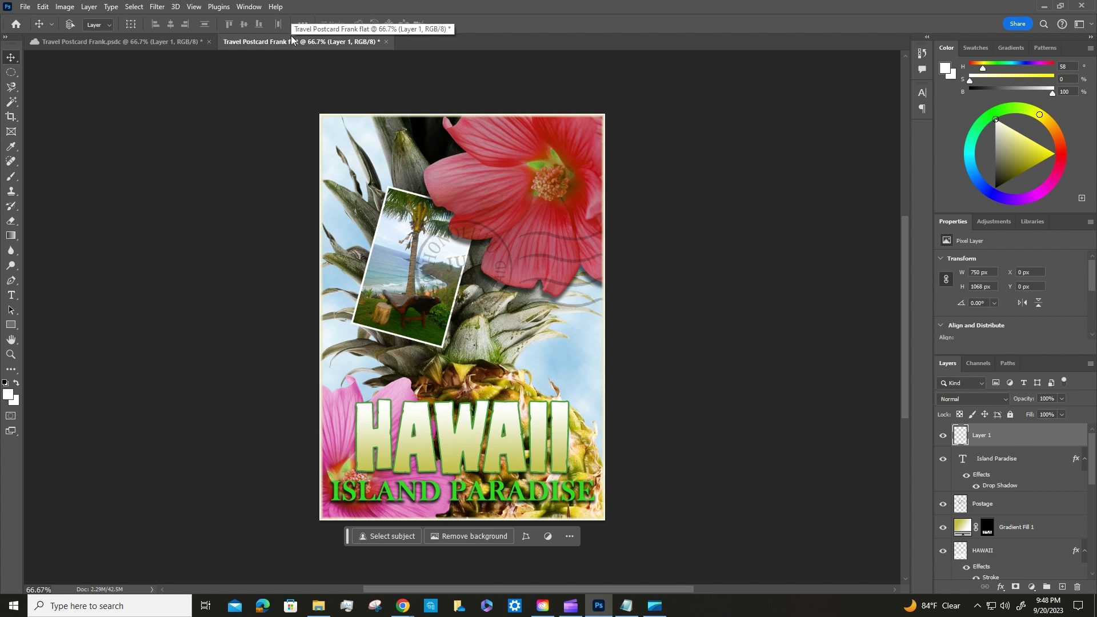
{"action": "left_click", "coordinate": [209, 42]}
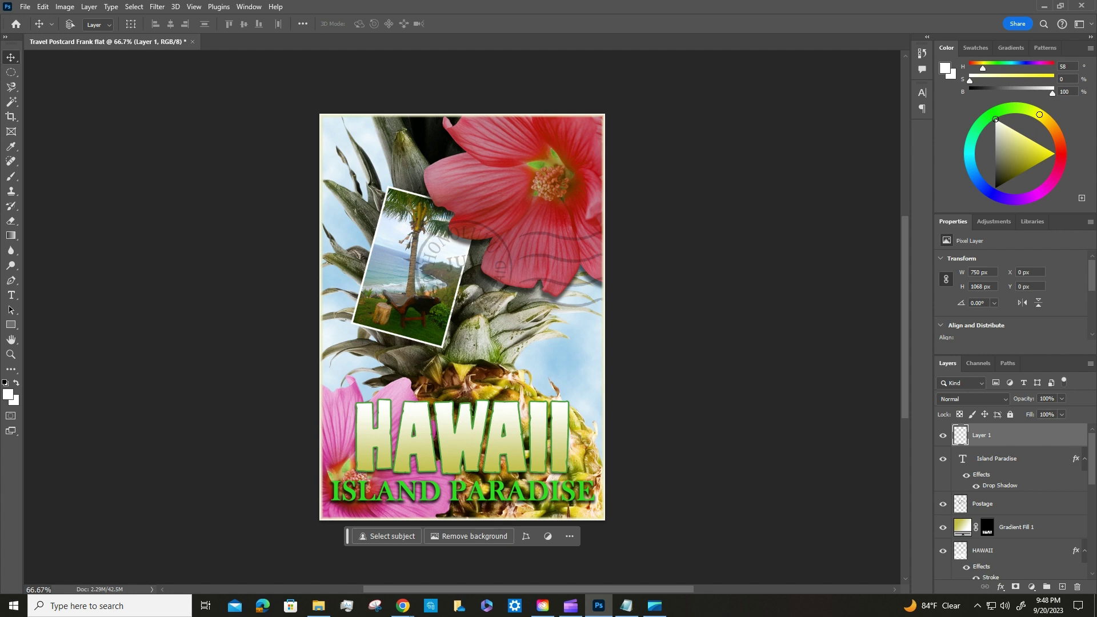
{"action": "left_click", "coordinate": [90, 7]}
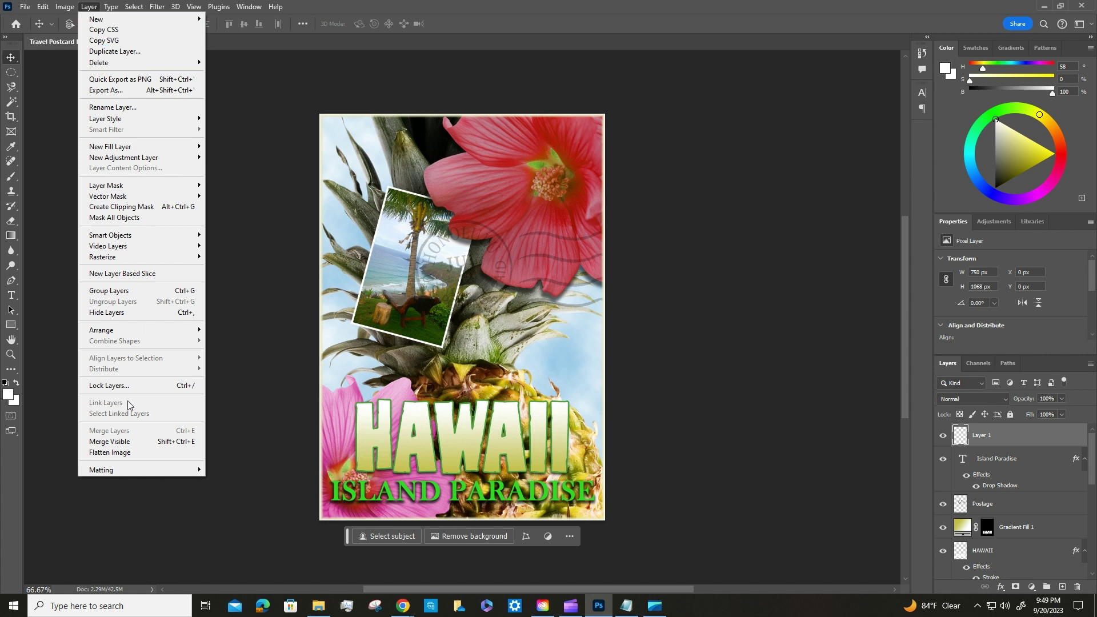
{"action": "left_click", "coordinate": [129, 452]}
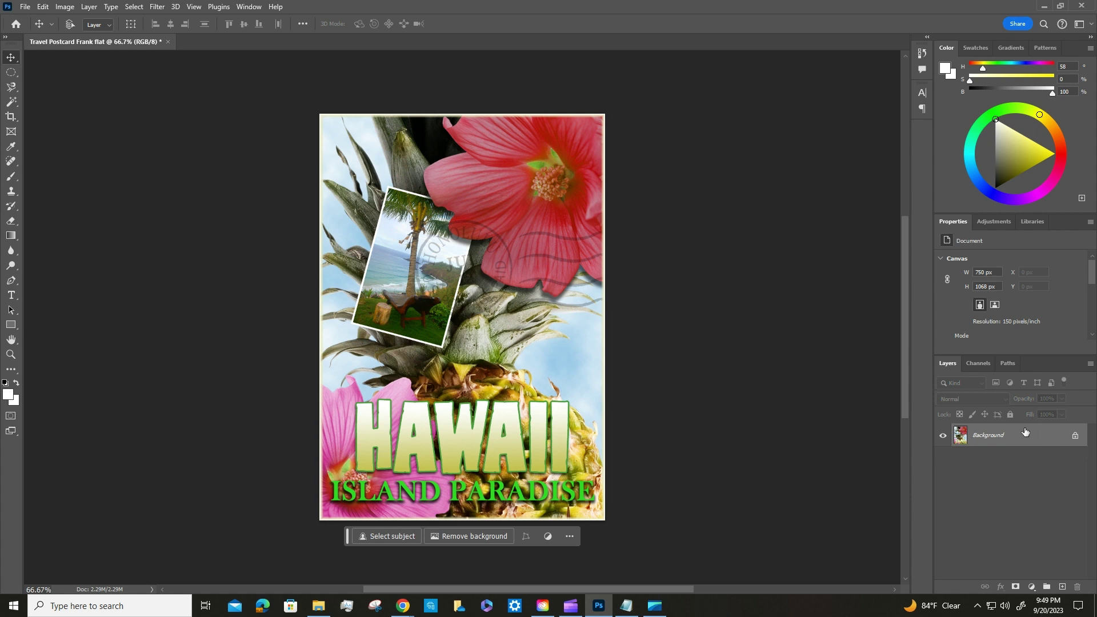
{"action": "scroll", "coordinate": [1025, 432], "scroll_direction": "down", "scroll_amount": 2}
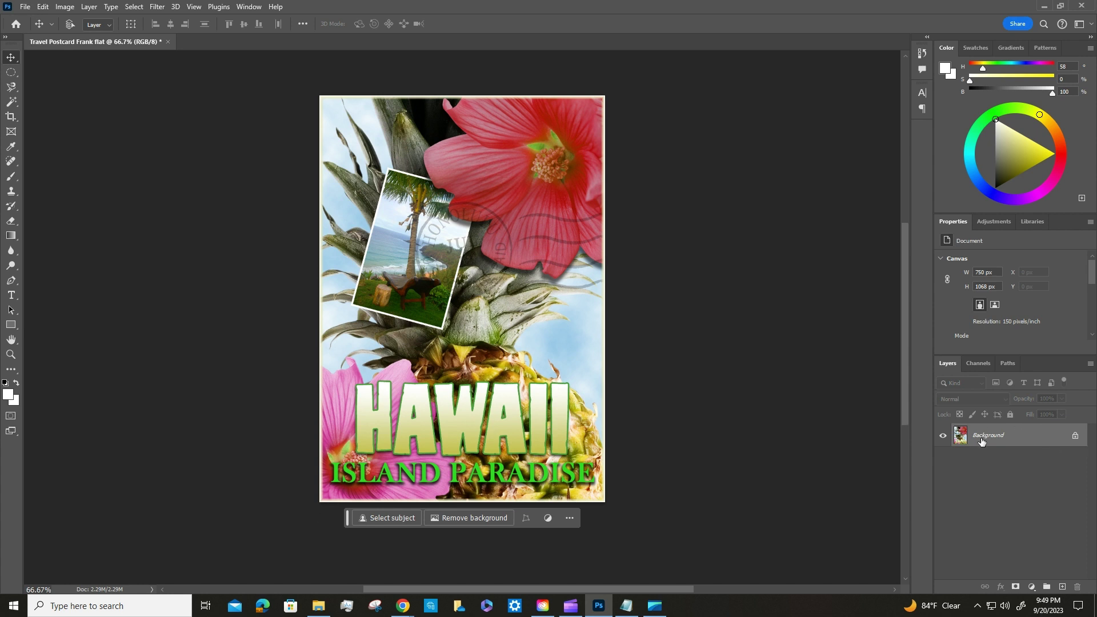
Step: Save the flattened postcard to the Downloads folder in Photoshop PSD format under its existing "flat" name, and close it
{"action": "left_click", "coordinate": [25, 7]}
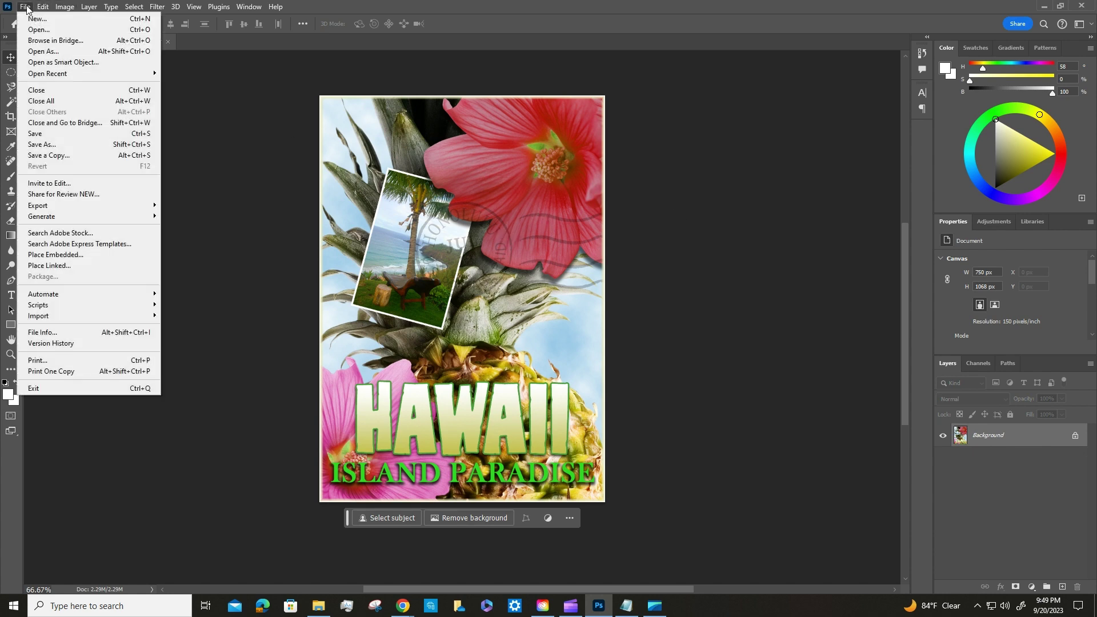
{"action": "left_click", "coordinate": [47, 146]}
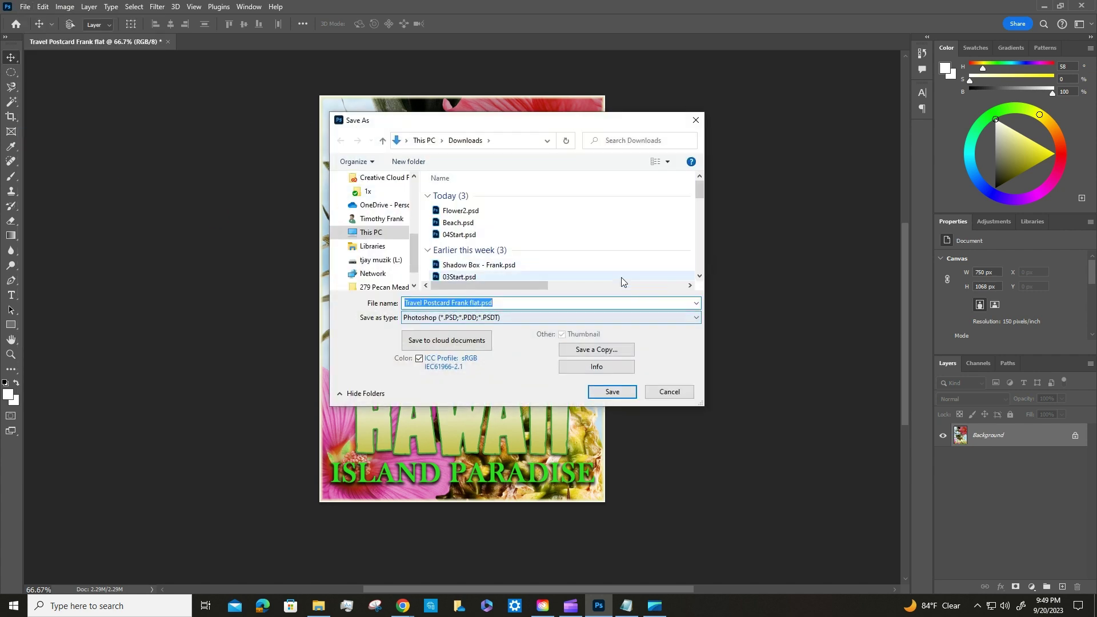
{"action": "left_click", "coordinate": [454, 342]}
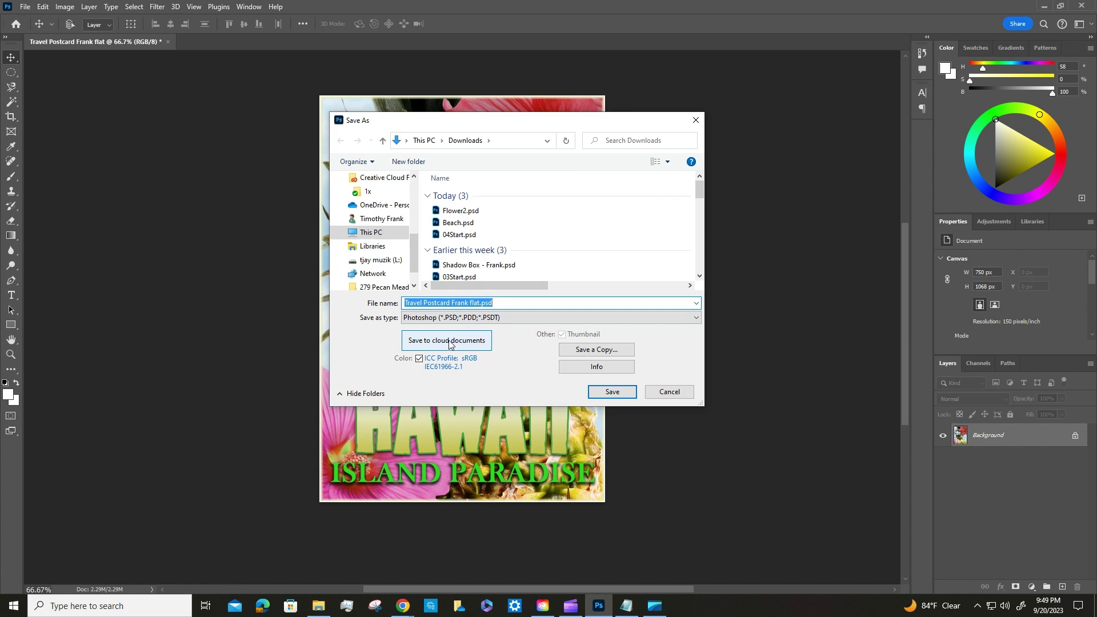
{"action": "left_click", "coordinate": [449, 341]}
{"action": "left_click", "coordinate": [455, 343]}
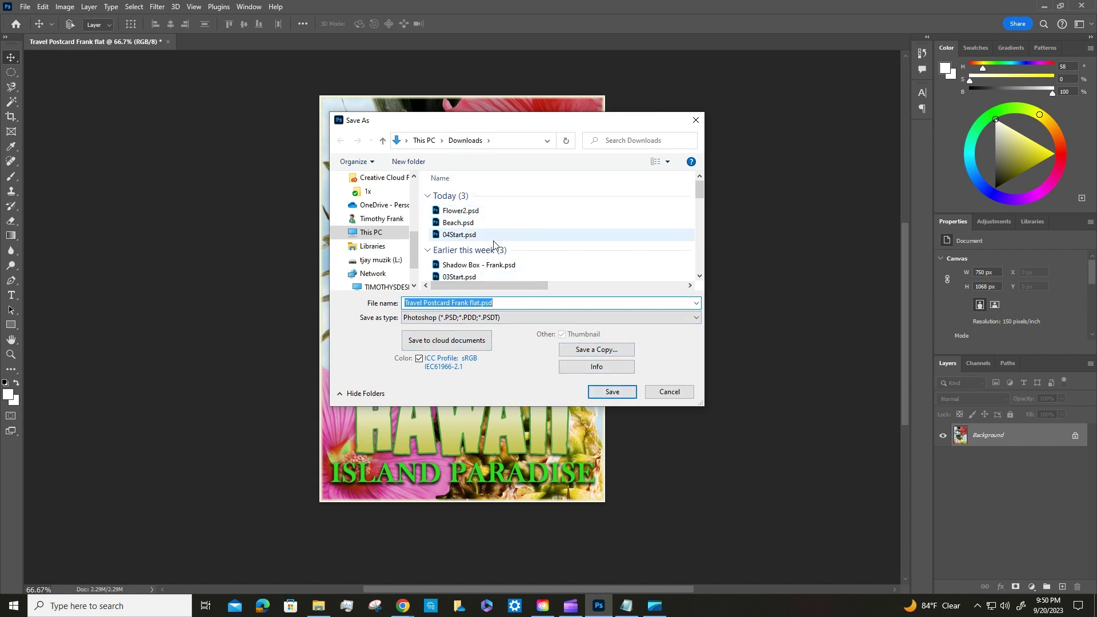
{"action": "left_click", "coordinate": [601, 393]}
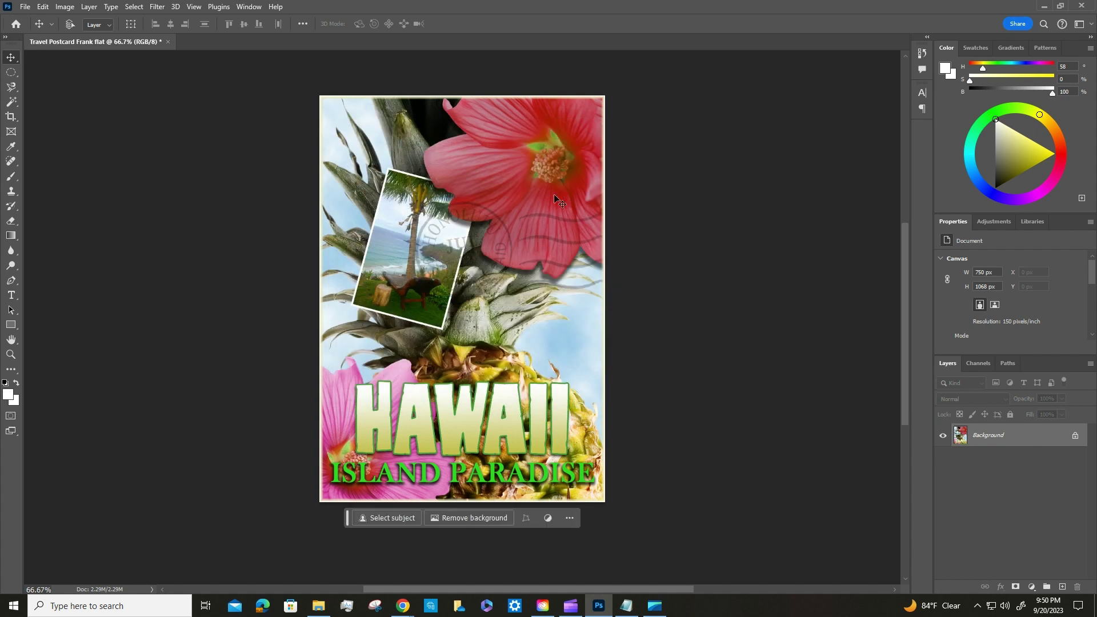
{"action": "left_click", "coordinate": [176, 42]}
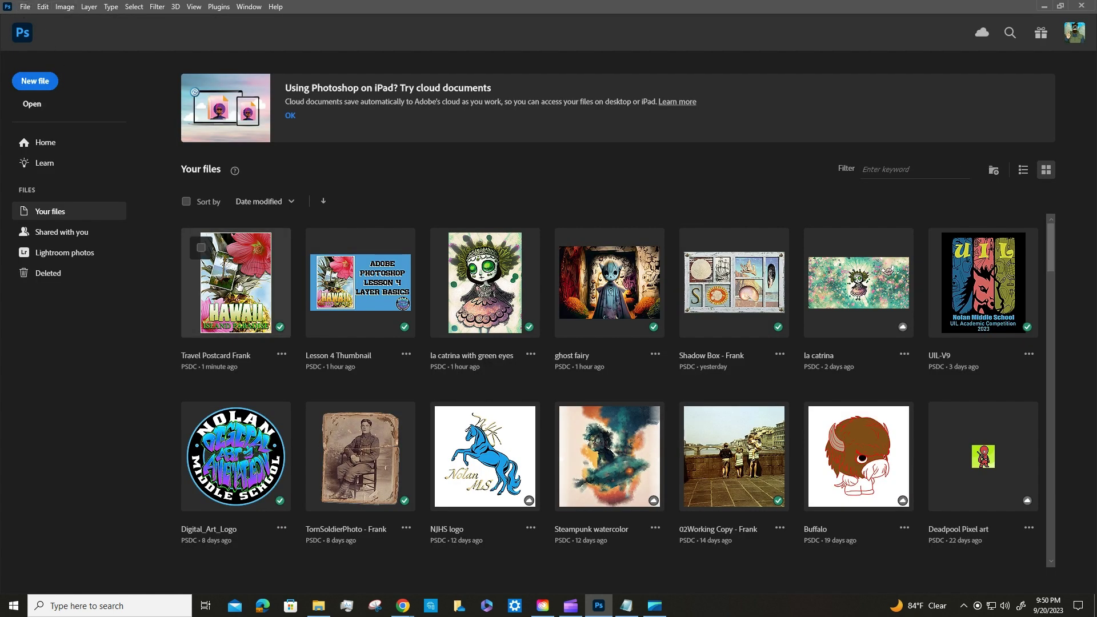
Step: Reopen the layered postcard and save a PSD copy with layers to Downloads, removing "copy" from the file name and keeping Maximize Compatibility on
{"action": "left_click", "coordinate": [215, 291]}
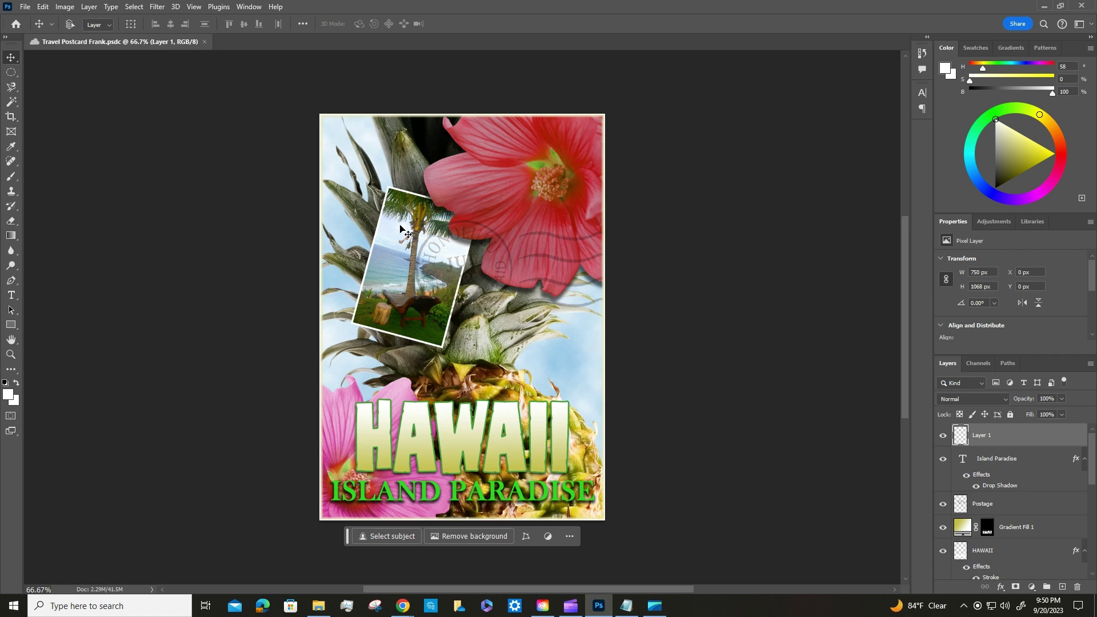
{"action": "left_click", "coordinate": [25, 8]}
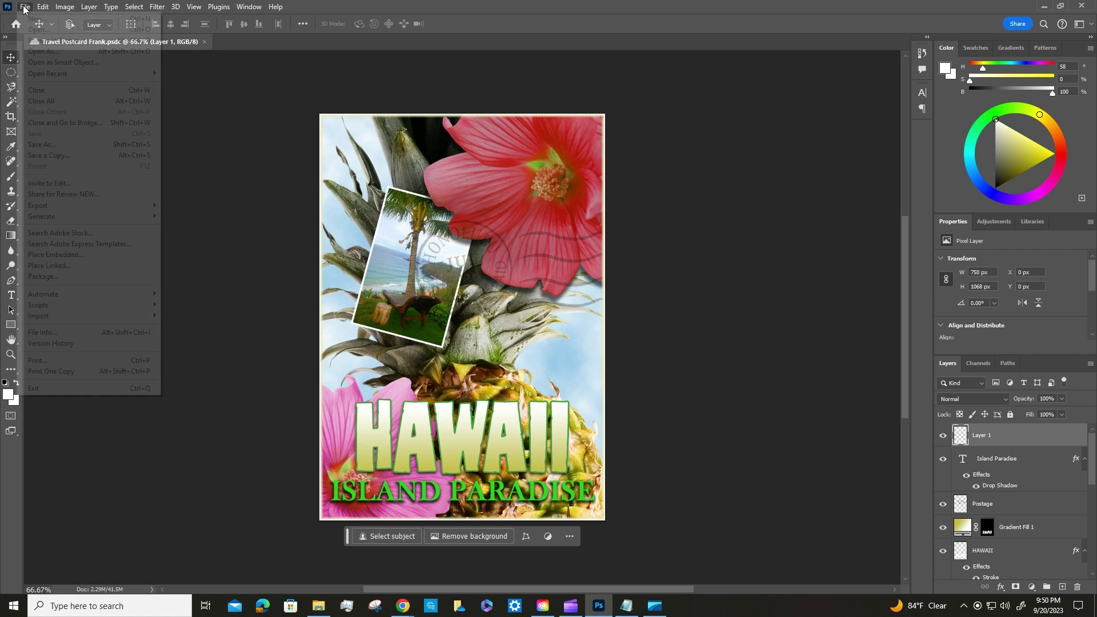
{"action": "left_click", "coordinate": [63, 154]}
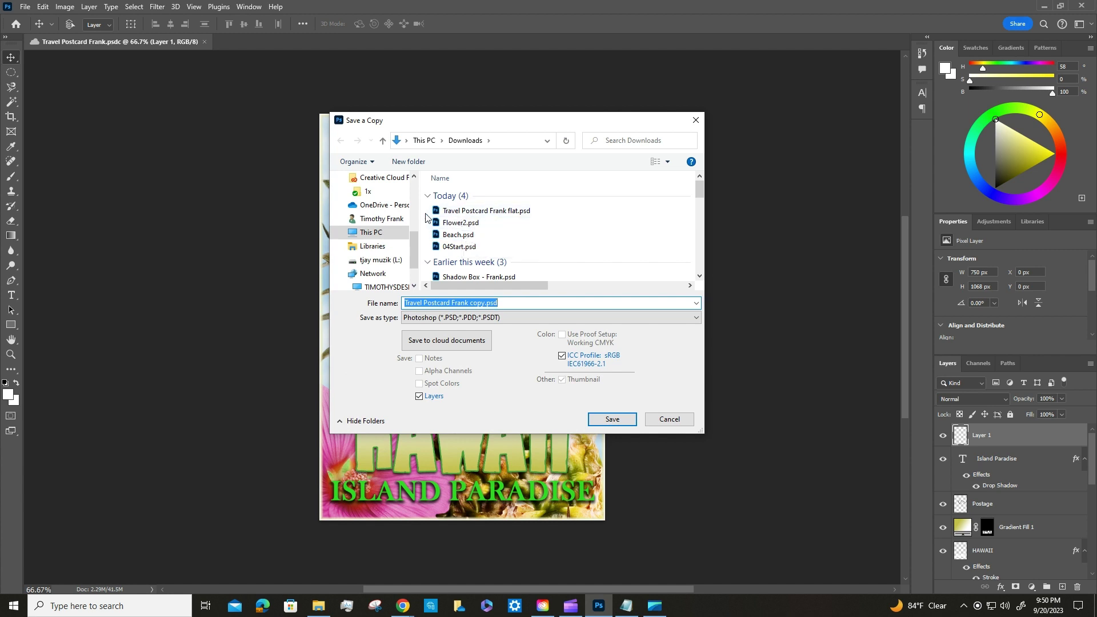
{"action": "left_click", "coordinate": [477, 303]}
{"action": "double_click", "coordinate": [482, 303]}
{"action": "left_click", "coordinate": [482, 303]}
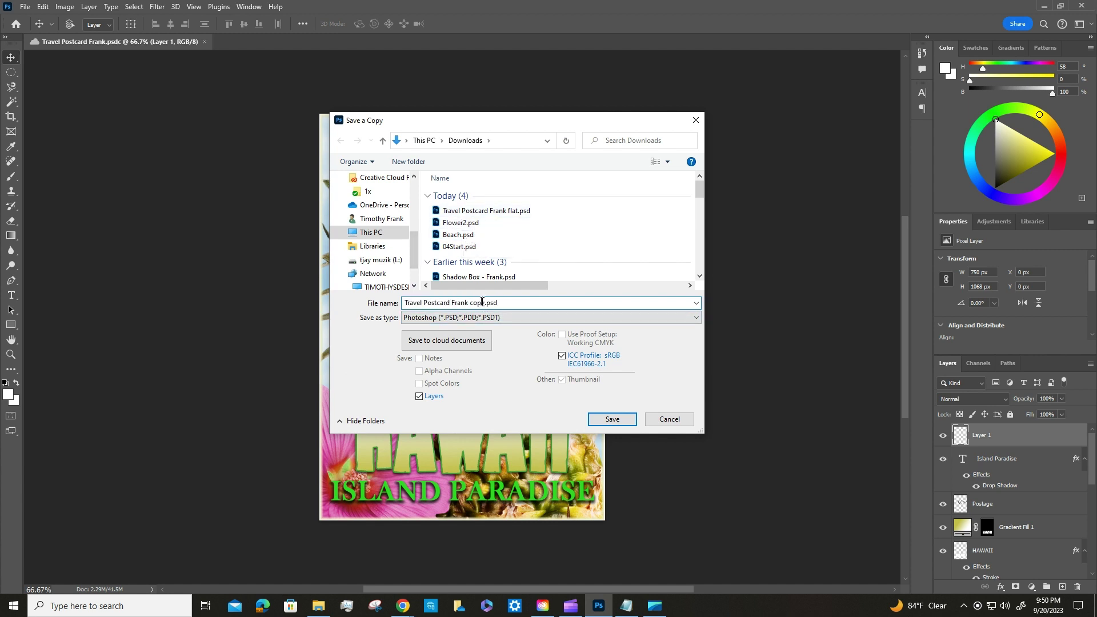
{"action": "left_click_drag", "start_coordinate": [485, 302], "coordinate": [471, 302]}
{"action": "key", "text": "BackSpace"}
{"action": "left_click", "coordinate": [592, 417]}
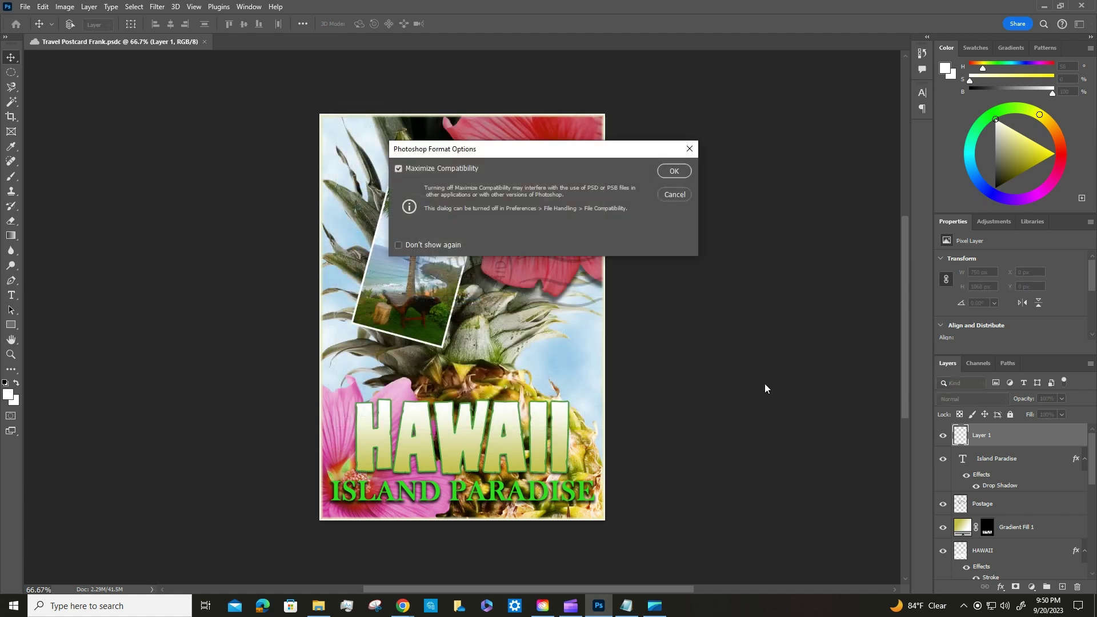
{"action": "left_click", "coordinate": [672, 173]}
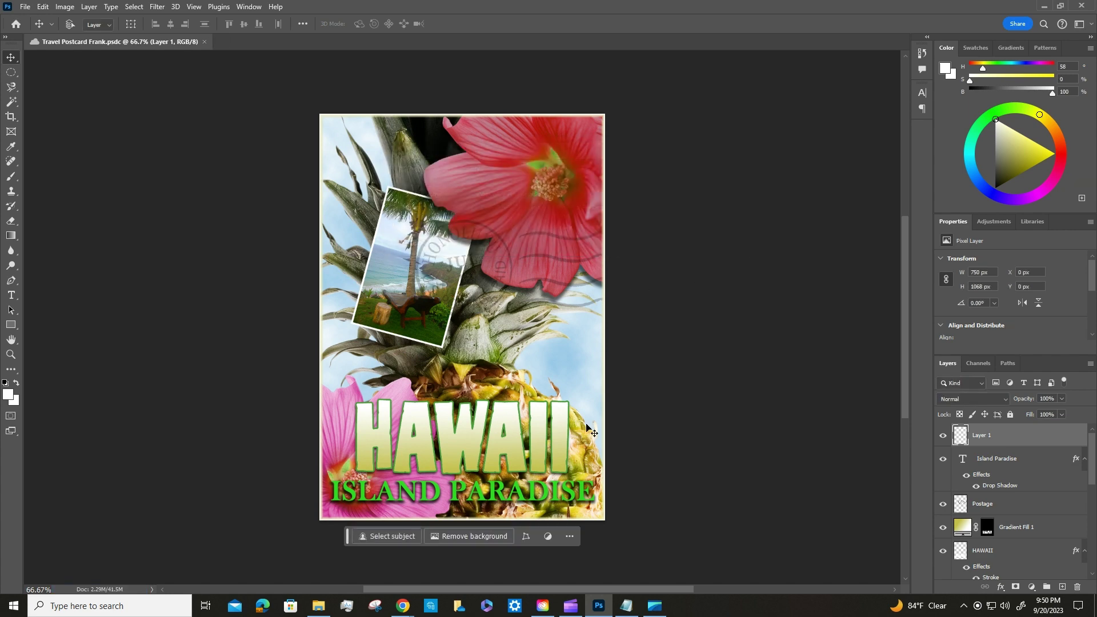
Step: Switch to File Explorer and compare the file sizes of the flat and layered postcard PSDs in Downloads
{"action": "left_click", "coordinate": [318, 606]}
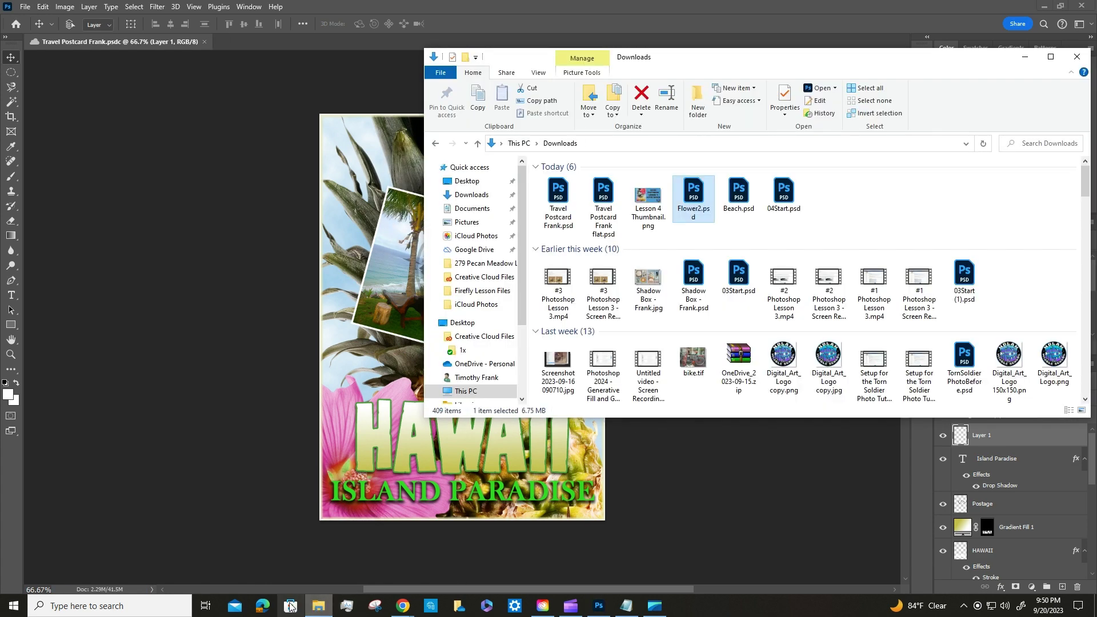
{"action": "left_click", "coordinate": [600, 195]}
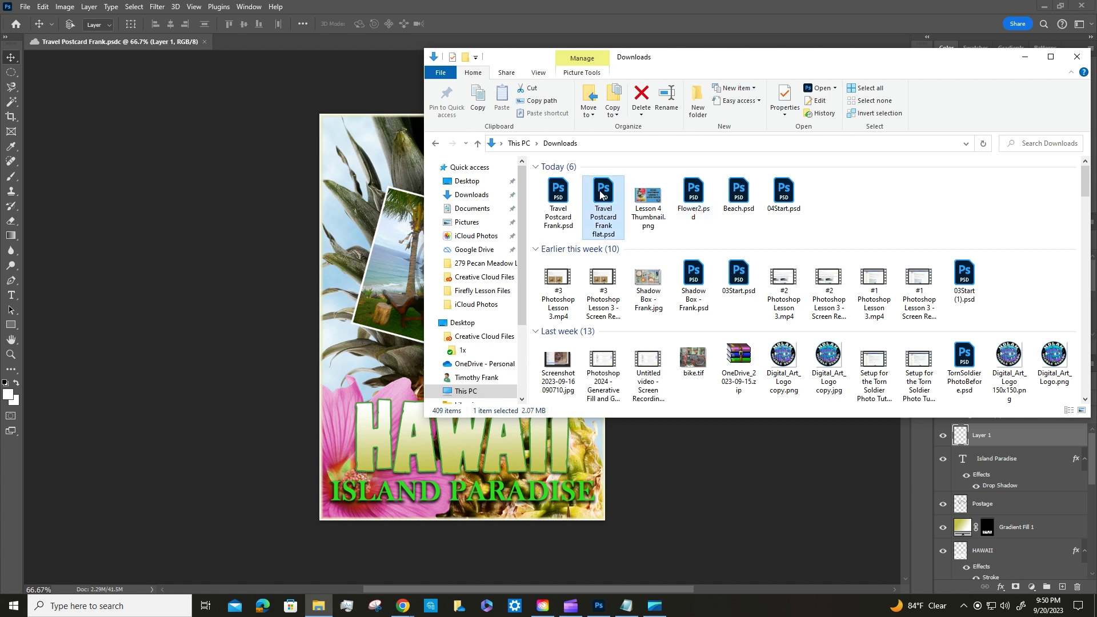
{"action": "left_click", "coordinate": [557, 191]}
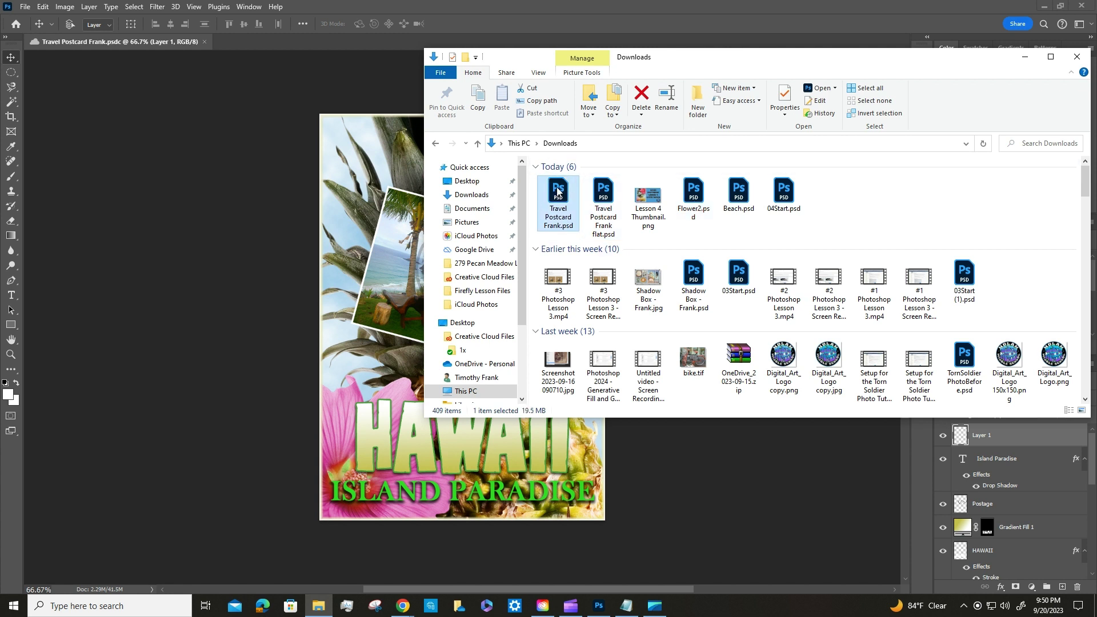